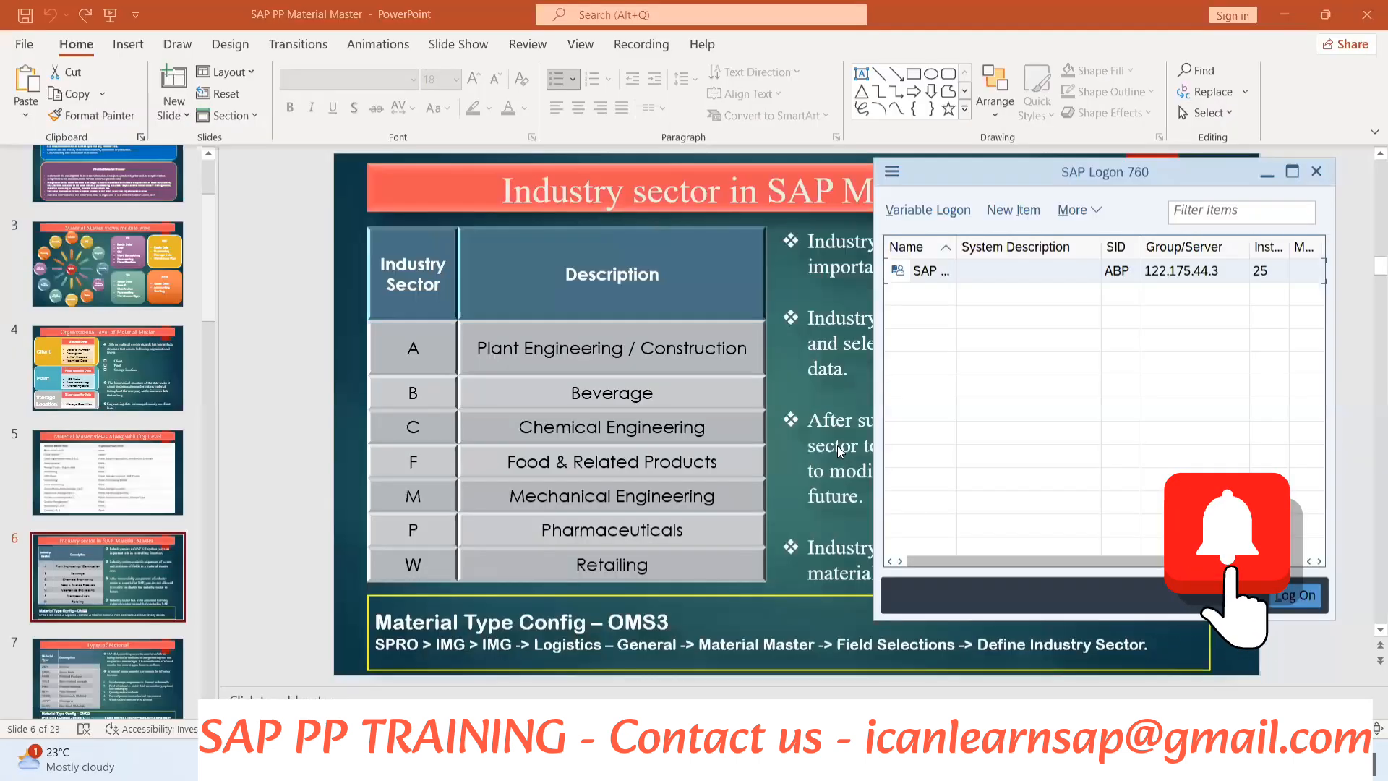
Open the ABP system from SAP Logon and log on with the saved user ID and the account password.
left_click(837, 445)
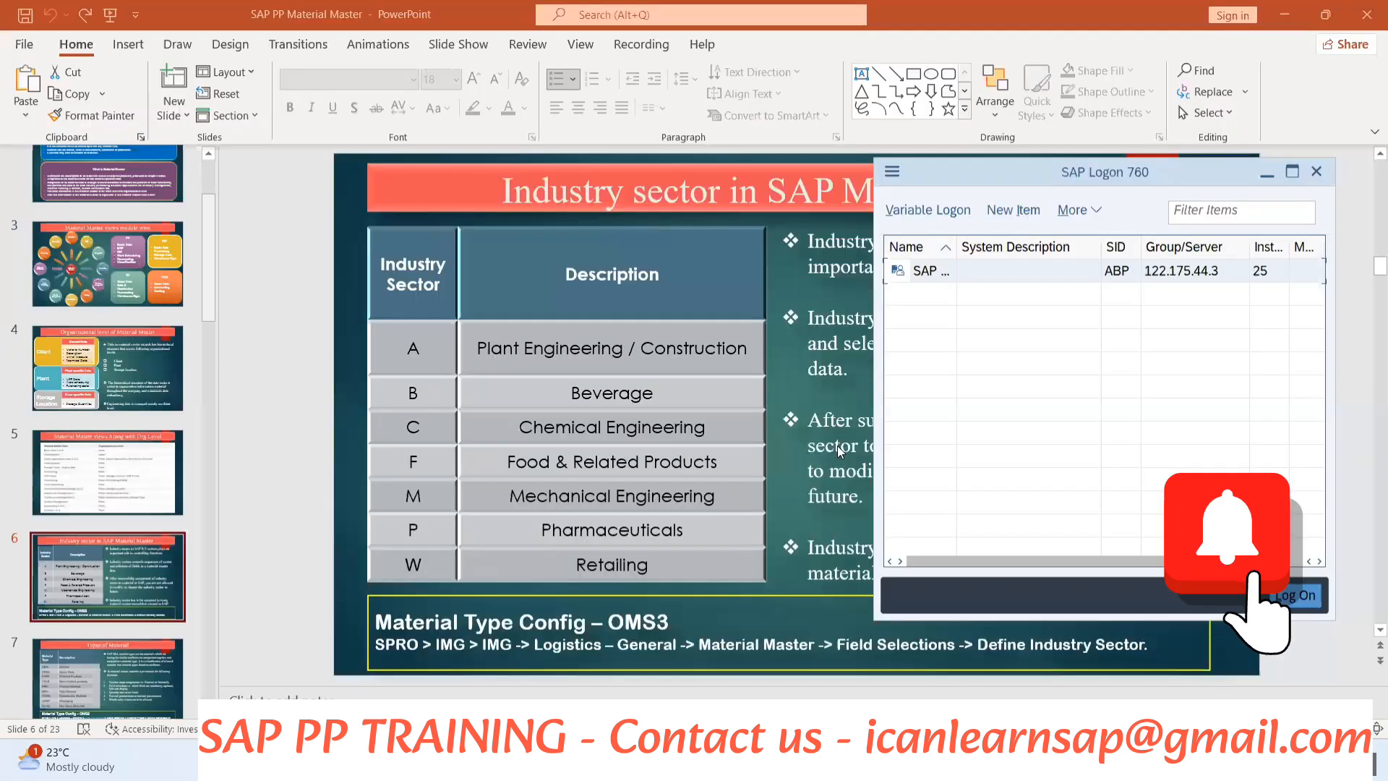
double_click(939, 271)
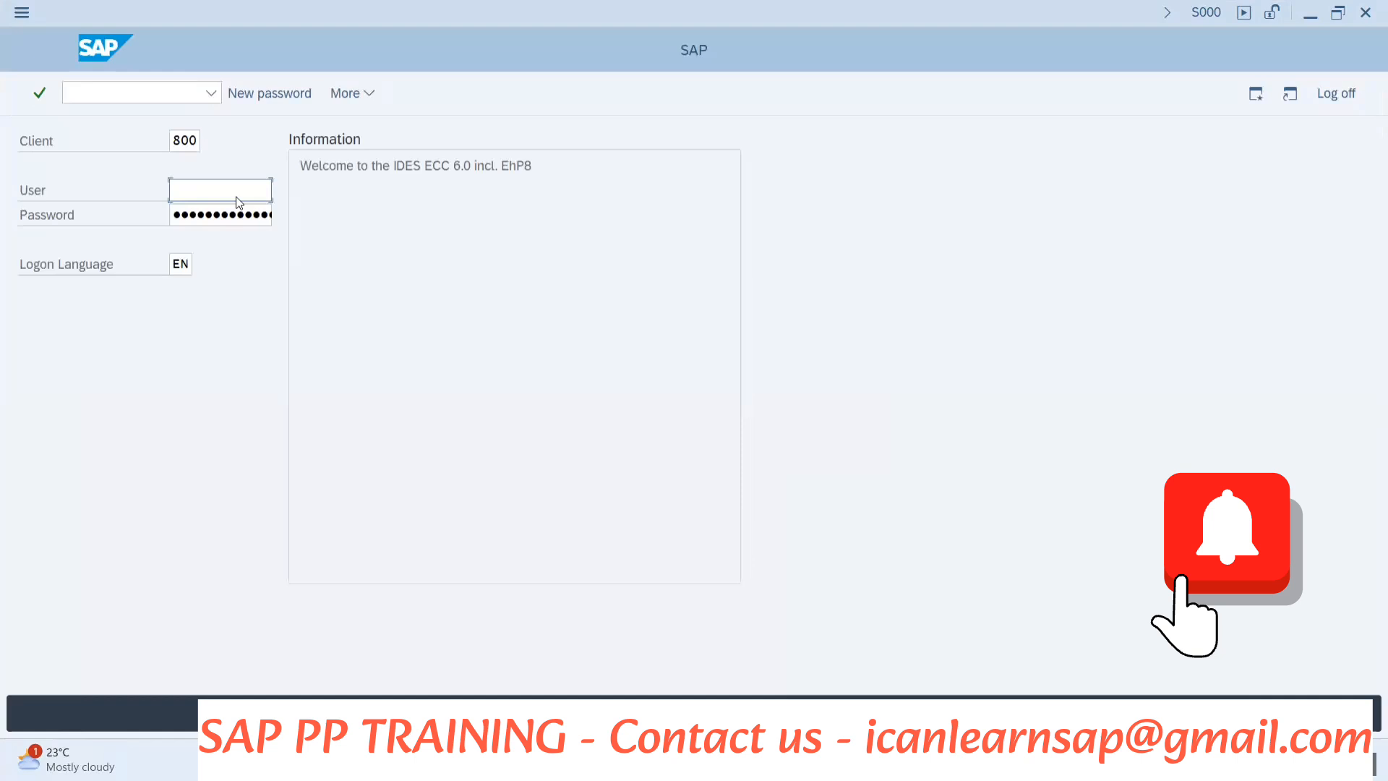
left_click(239, 199)
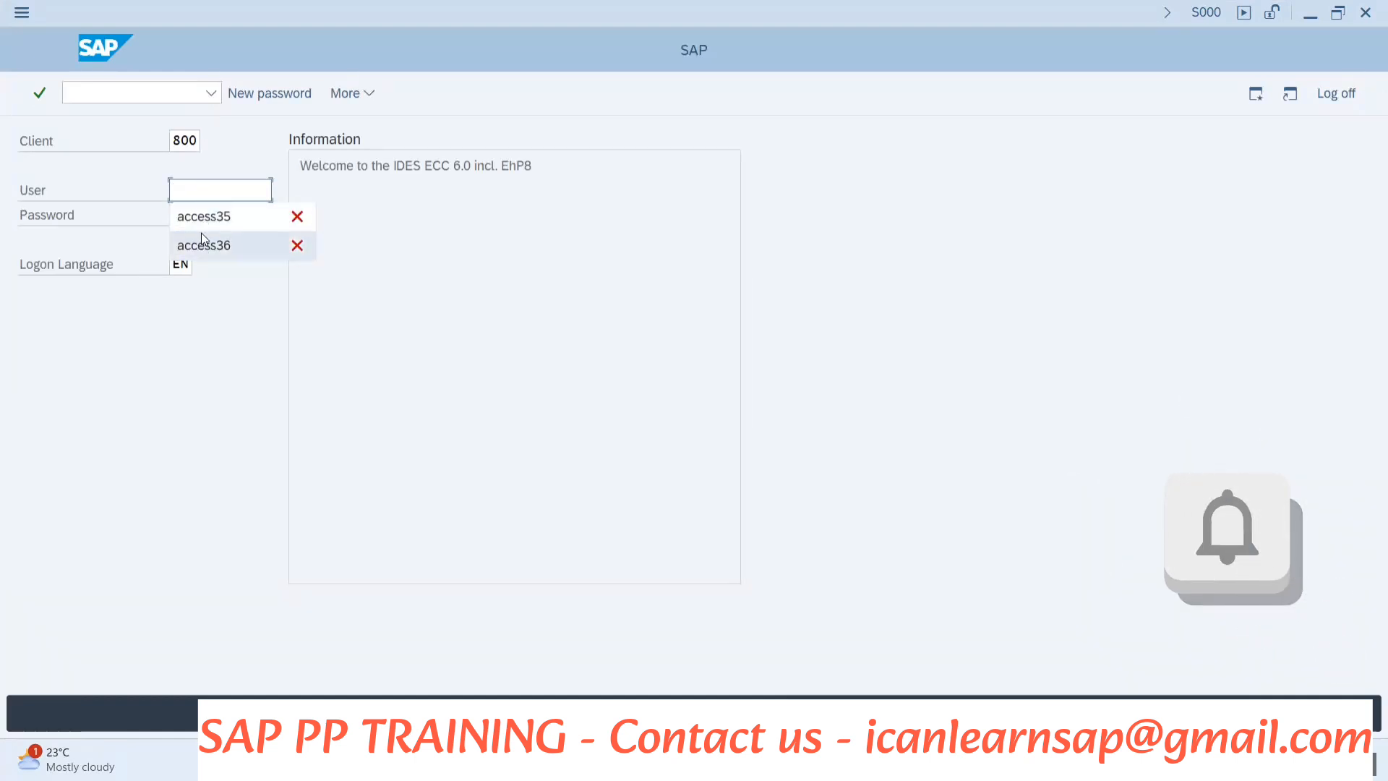
left_click(207, 217)
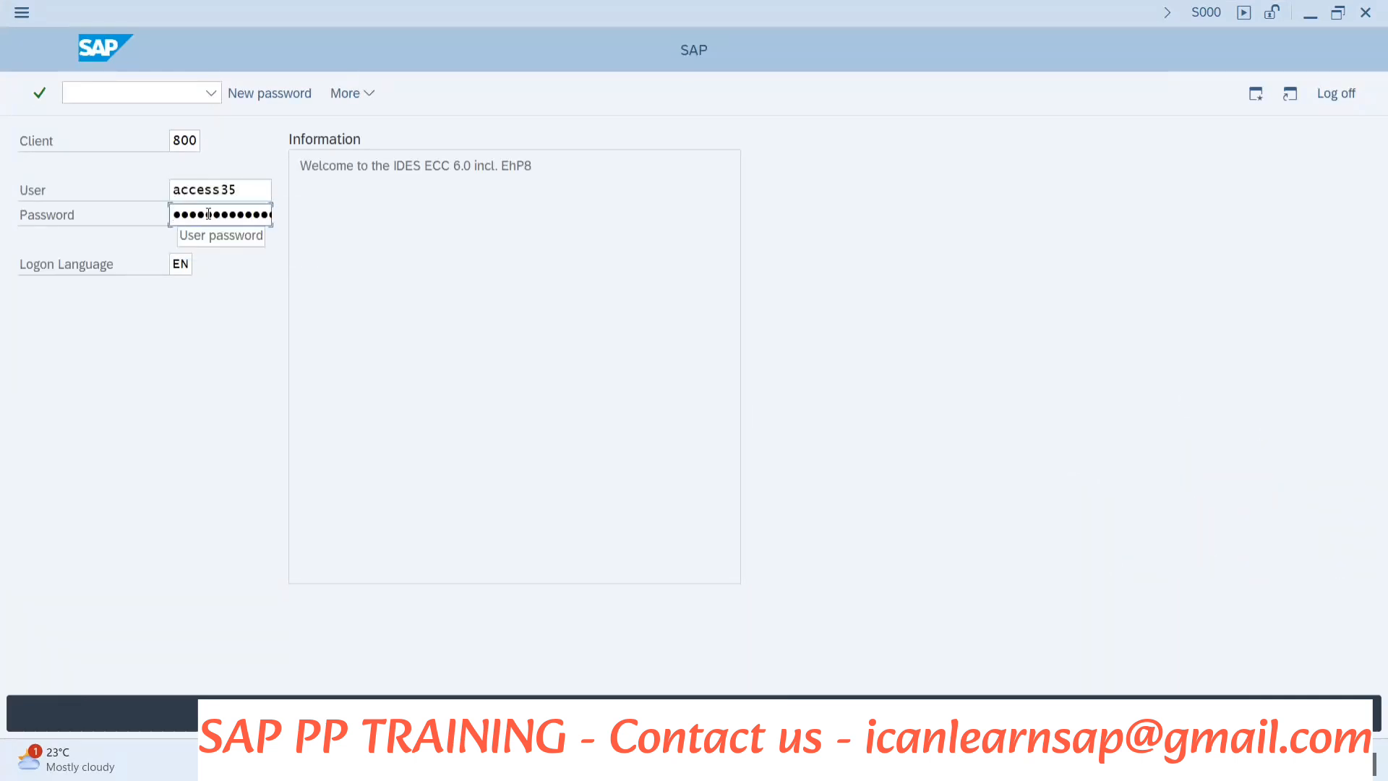
type("•")
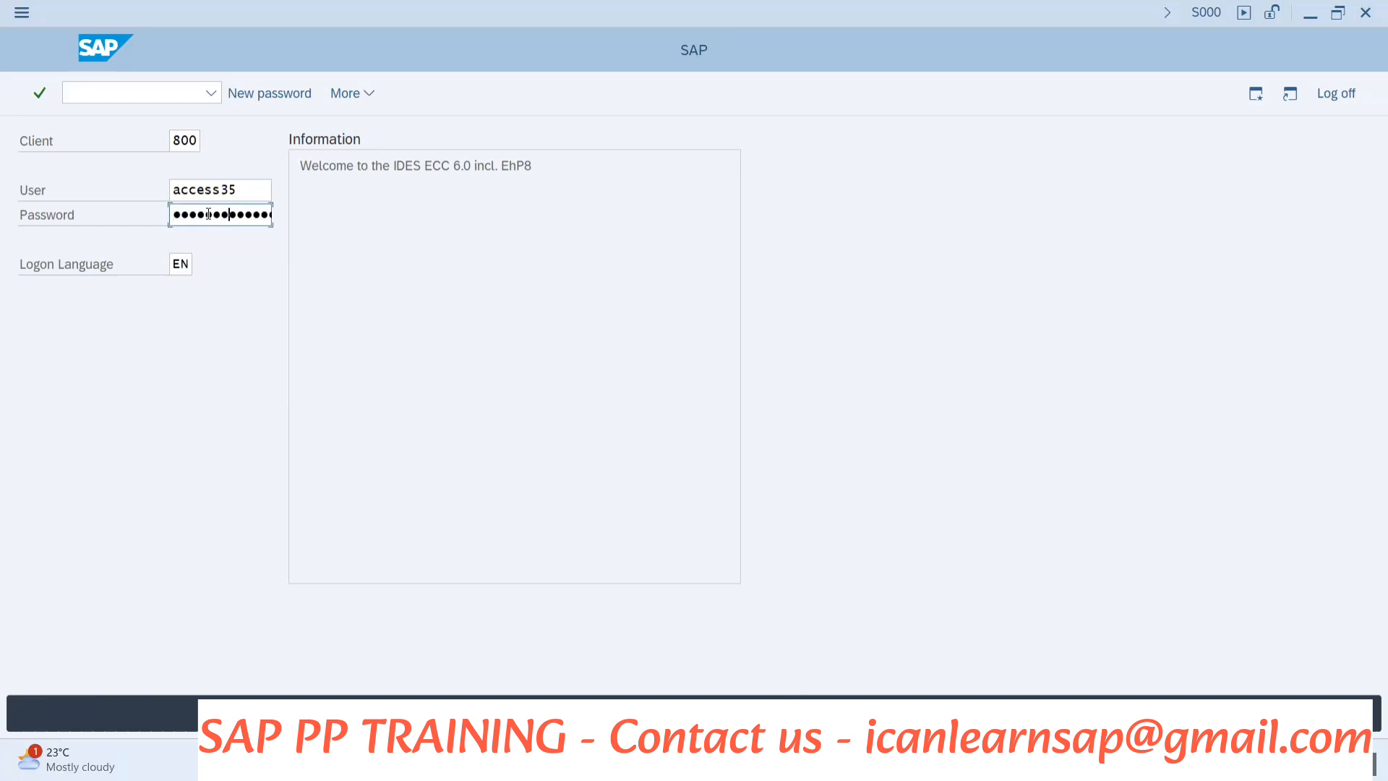
key("Return")
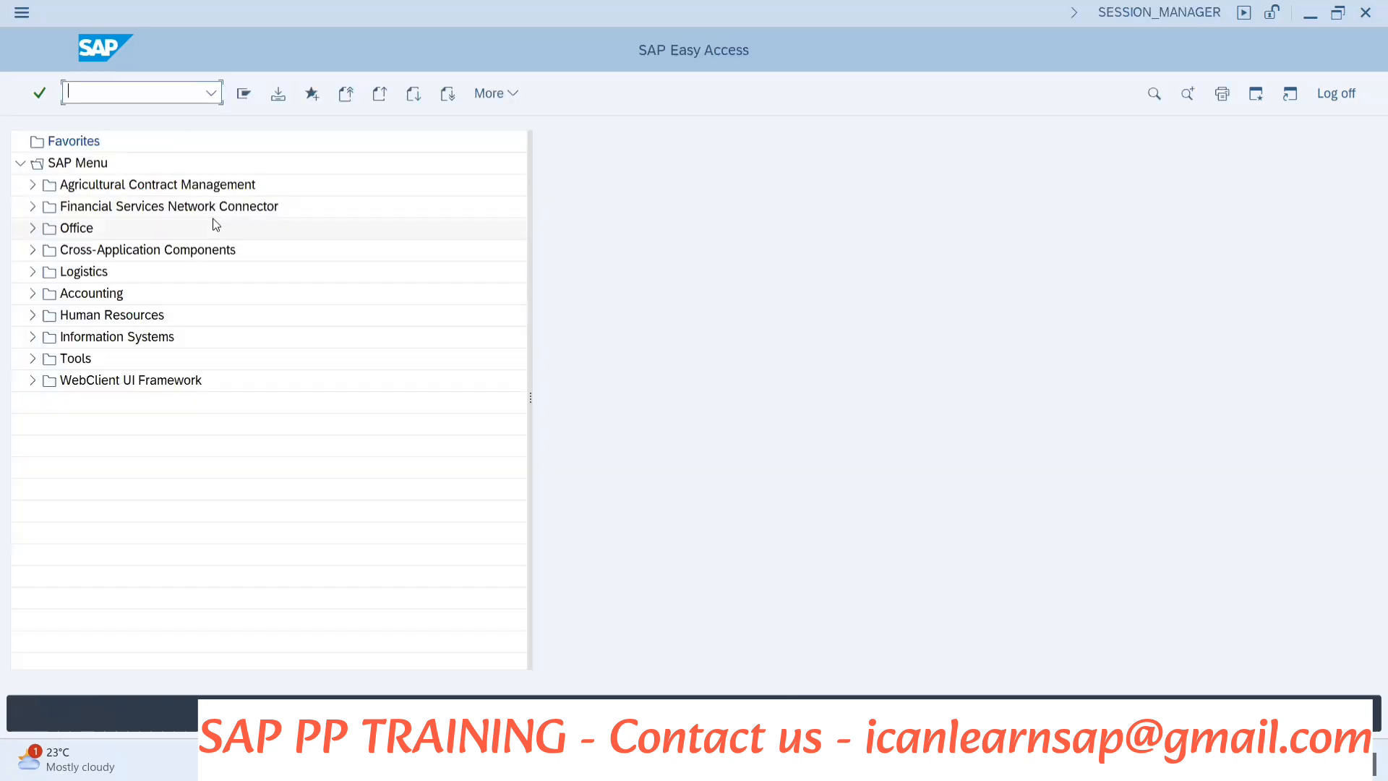
Start transaction MM01 to create a material.
type("mm01")
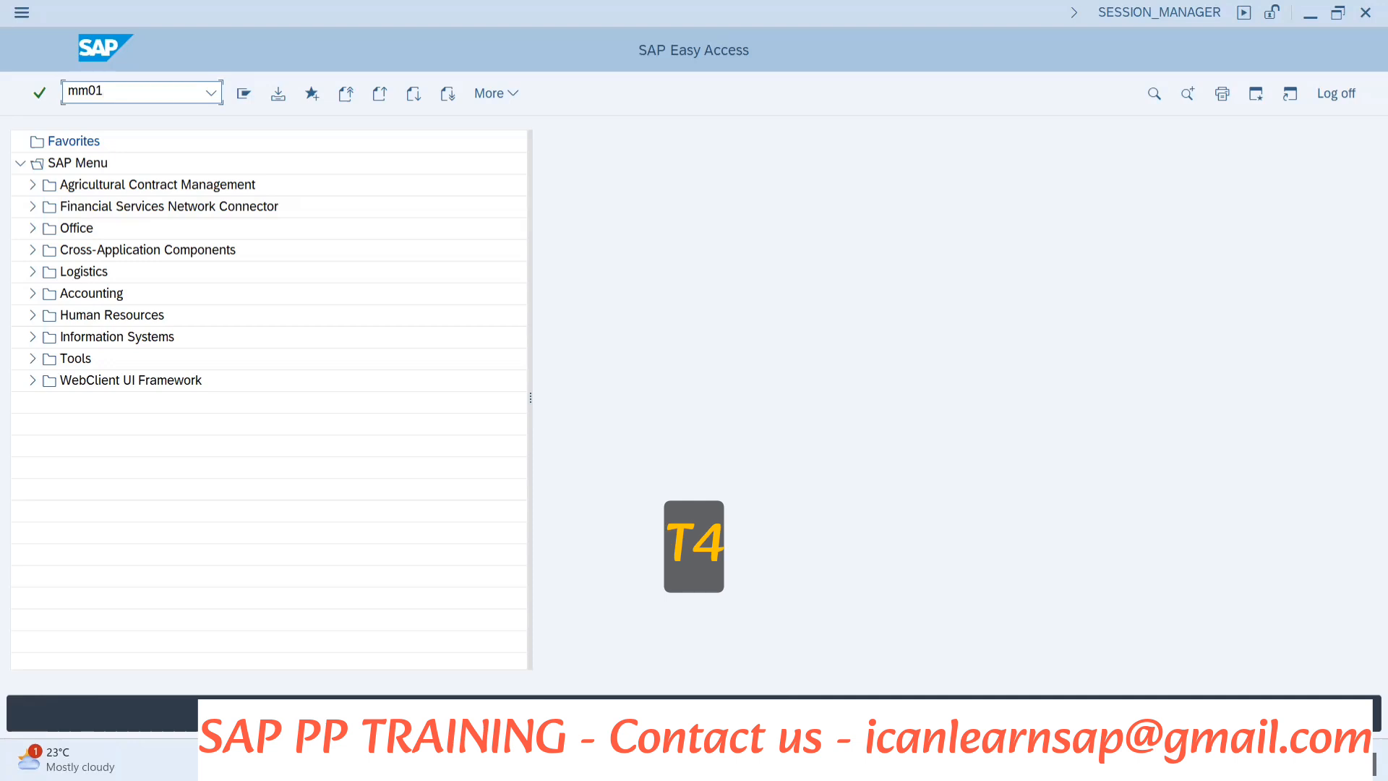
key("Return")
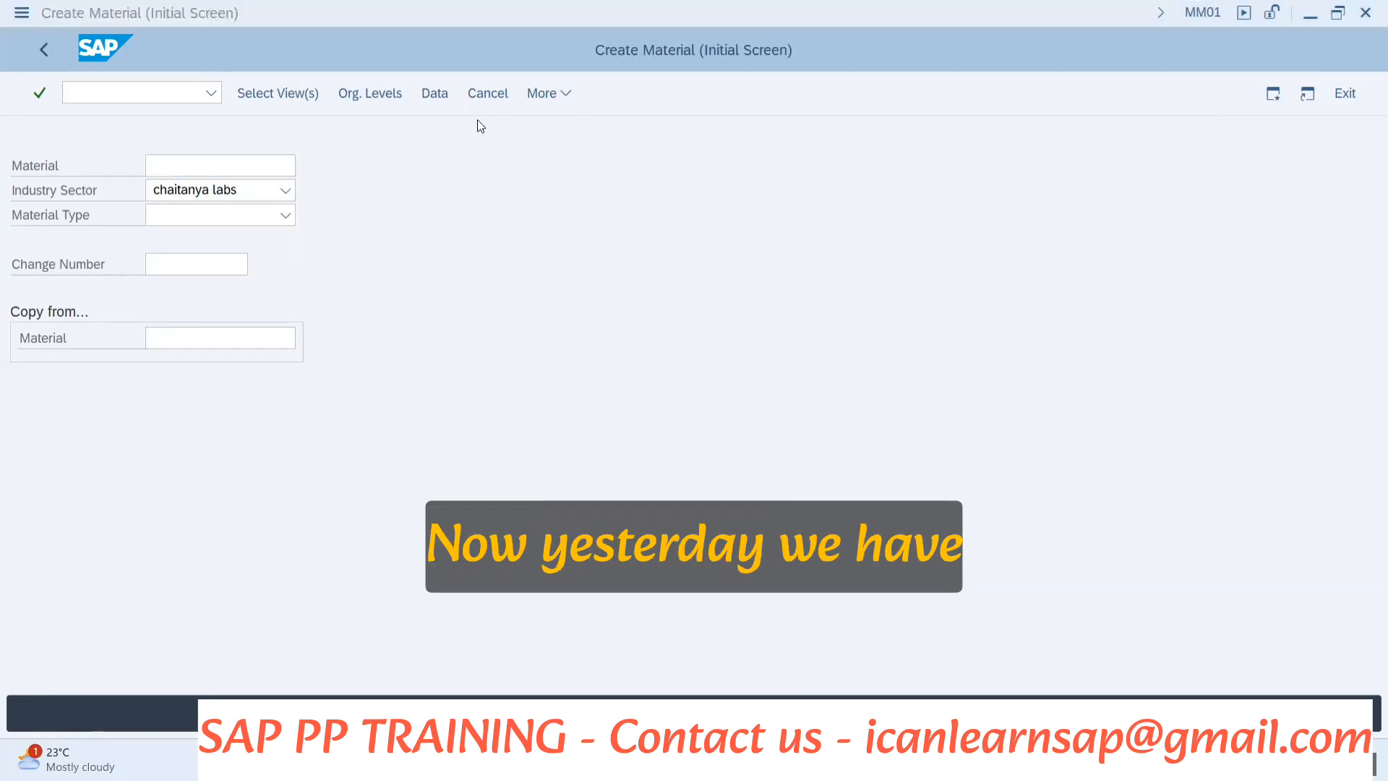
Switch to the Book1 workbook in Excel and review the FG - Laptop, SFG and RM material rows.
key("alt+Tab")
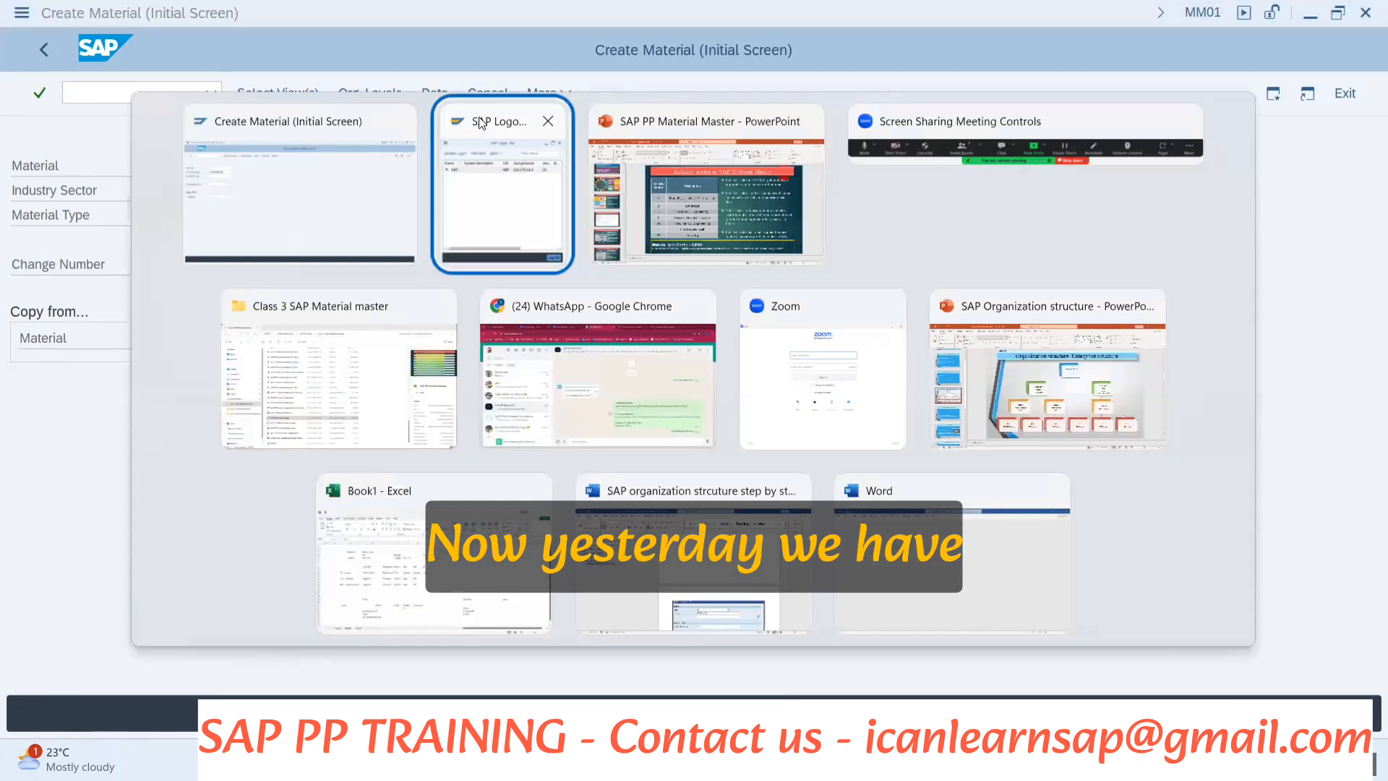
key("alt+Tab")
key("alt+Tab")
key("alt+Tab")
key("alt+Tab")
key("alt+Tab")
key("alt+Tab")
key("alt+Tab")
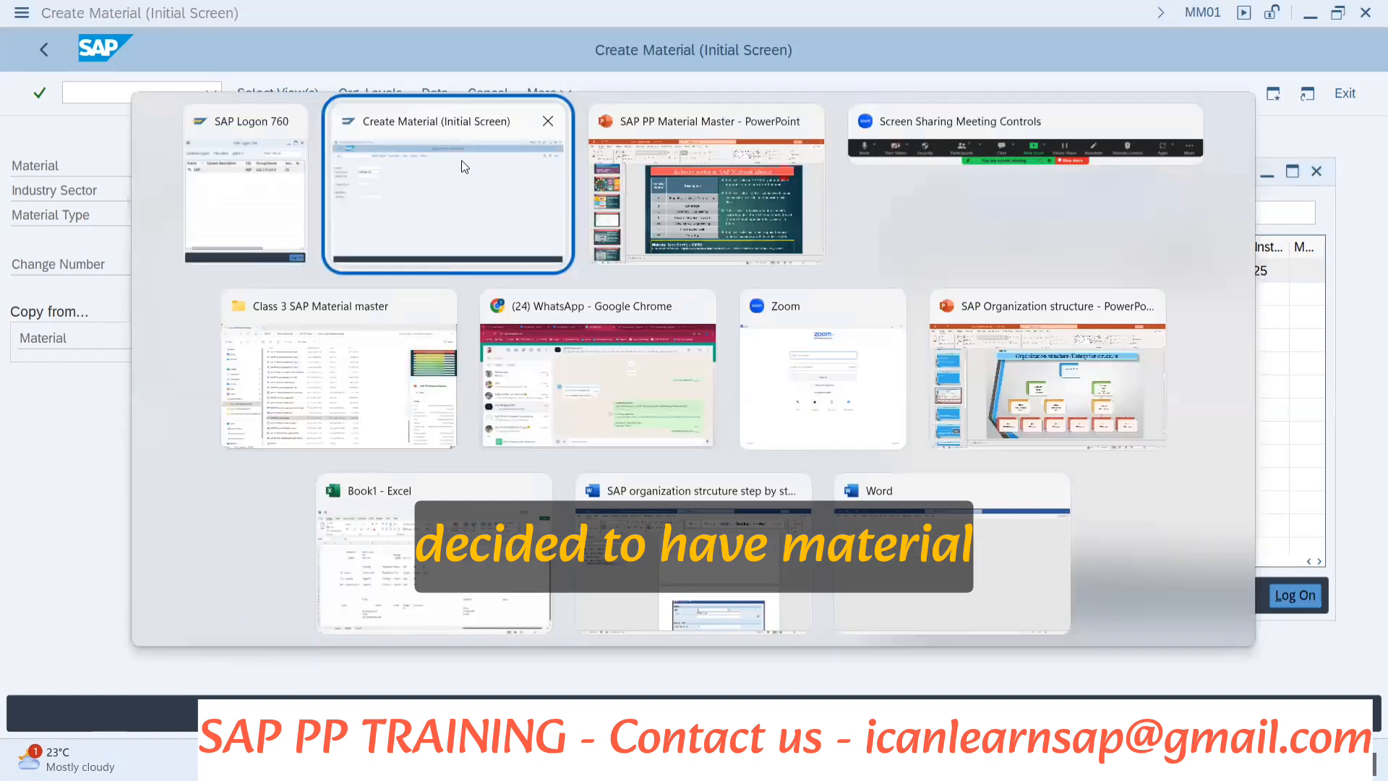
key("alt+Tab")
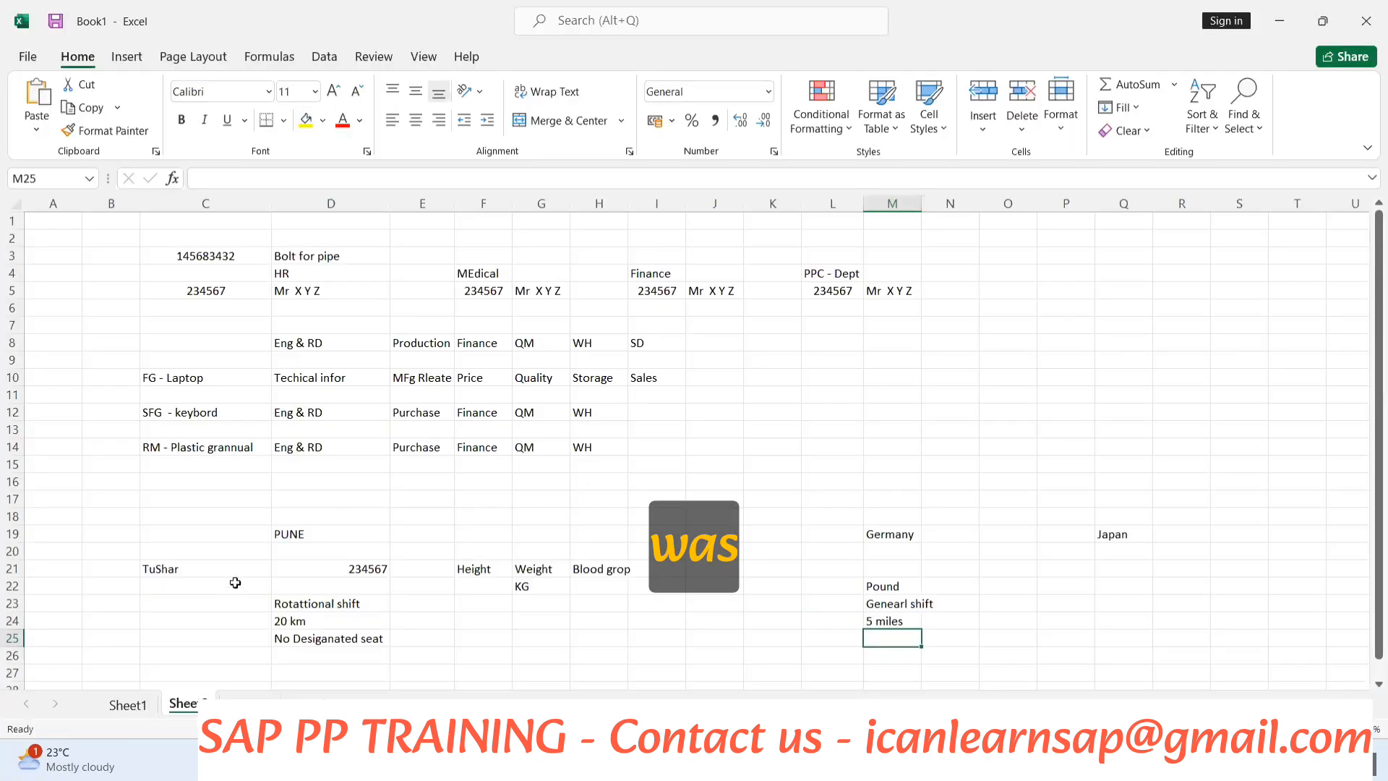
scroll(231, 578, "down", 2)
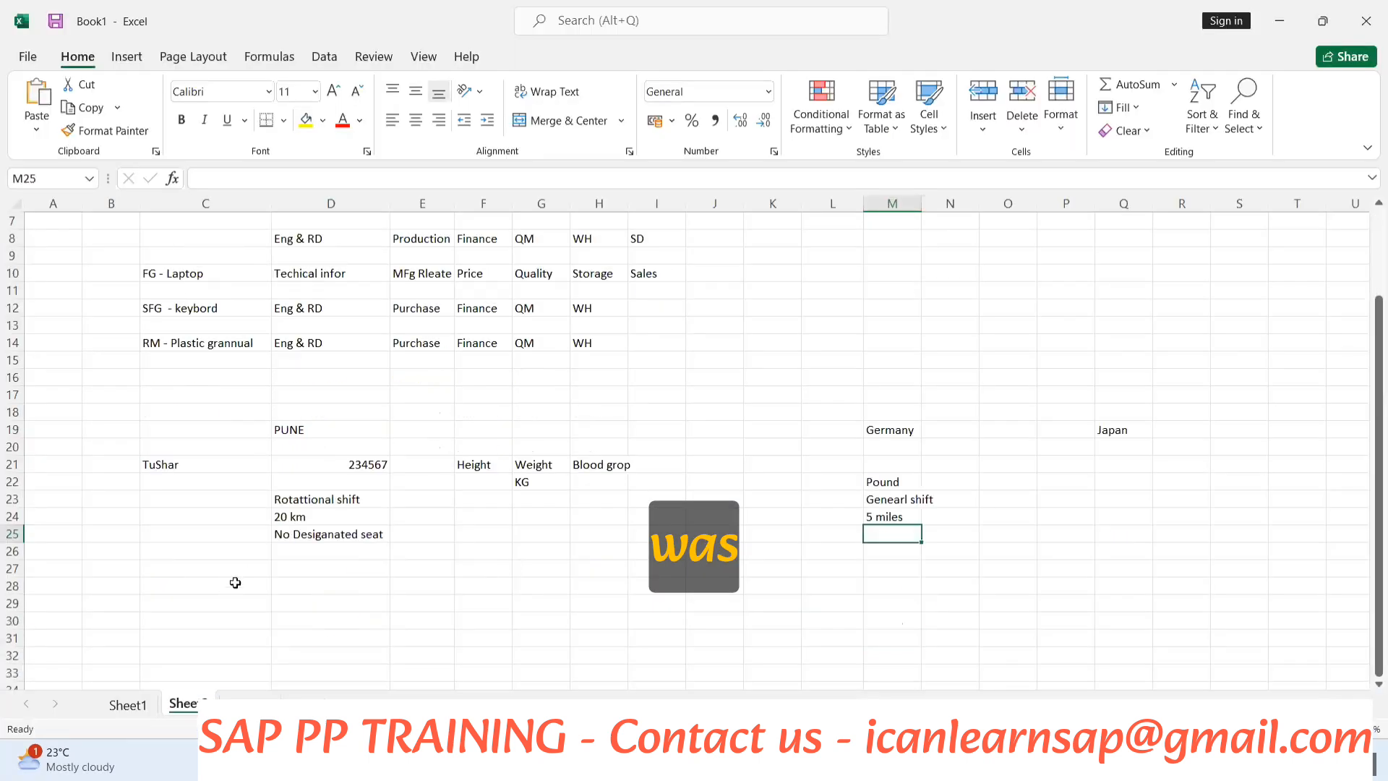
left_click(210, 273)
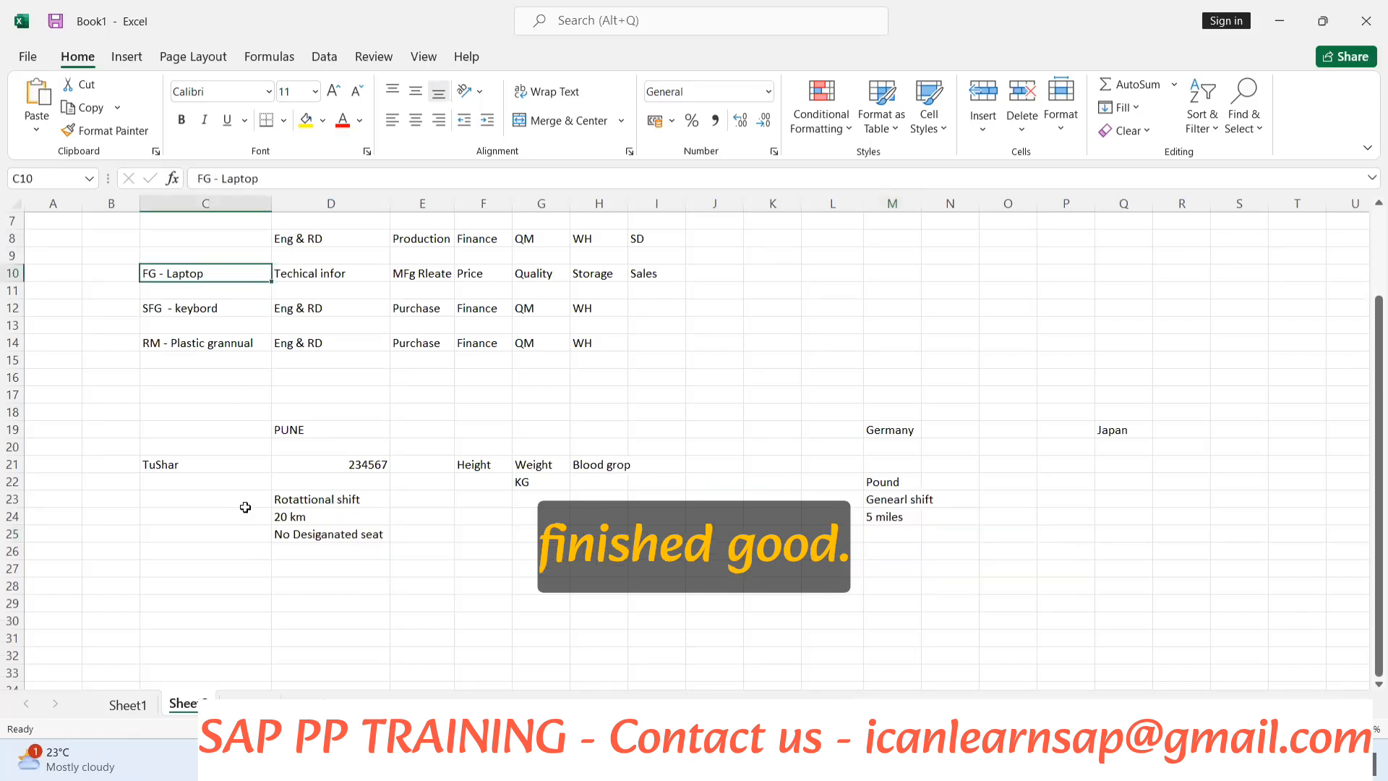
scroll(233, 511, "down", 3)
scroll(233, 511, "up", 3)
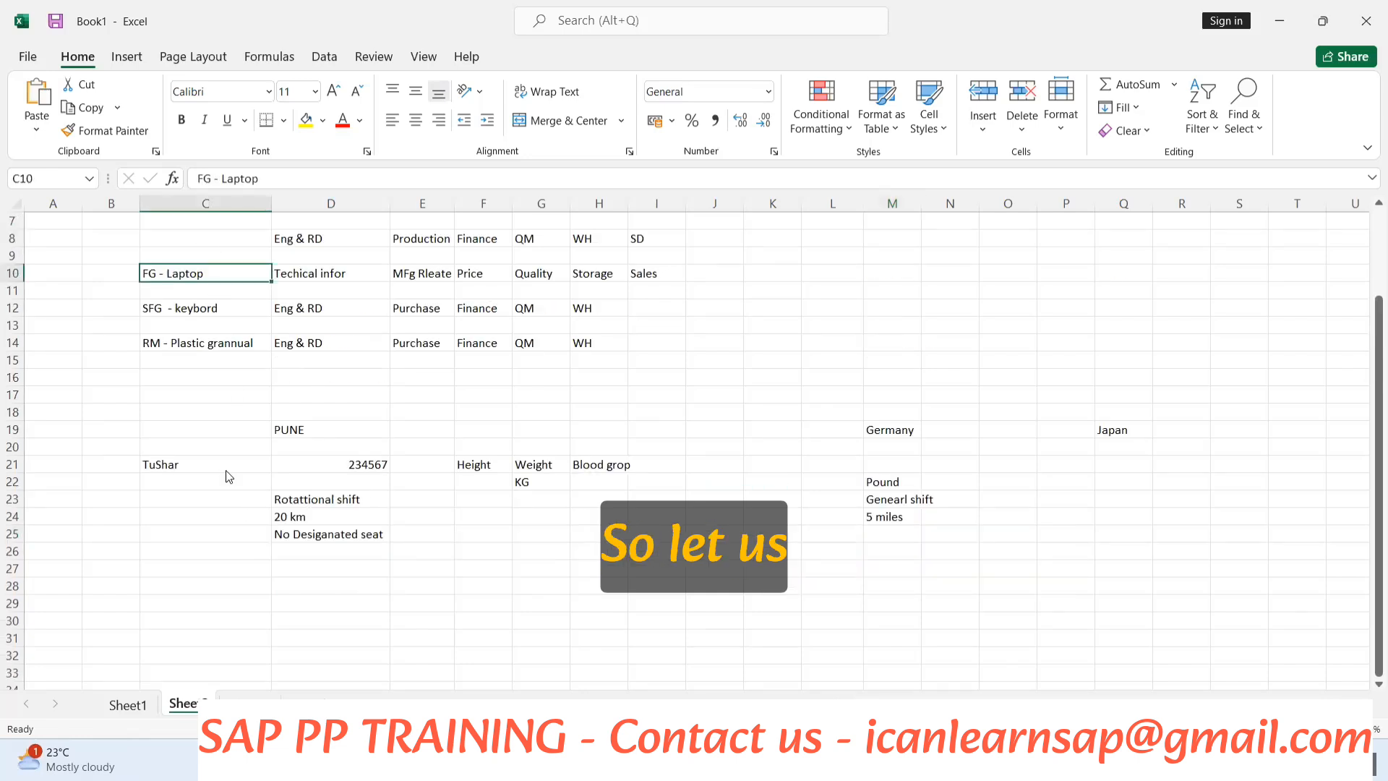
Switch back to the SAP Create Material screen and enter Laptop as the material.
key("alt+Tab")
key("alt+Tab")
type("La")
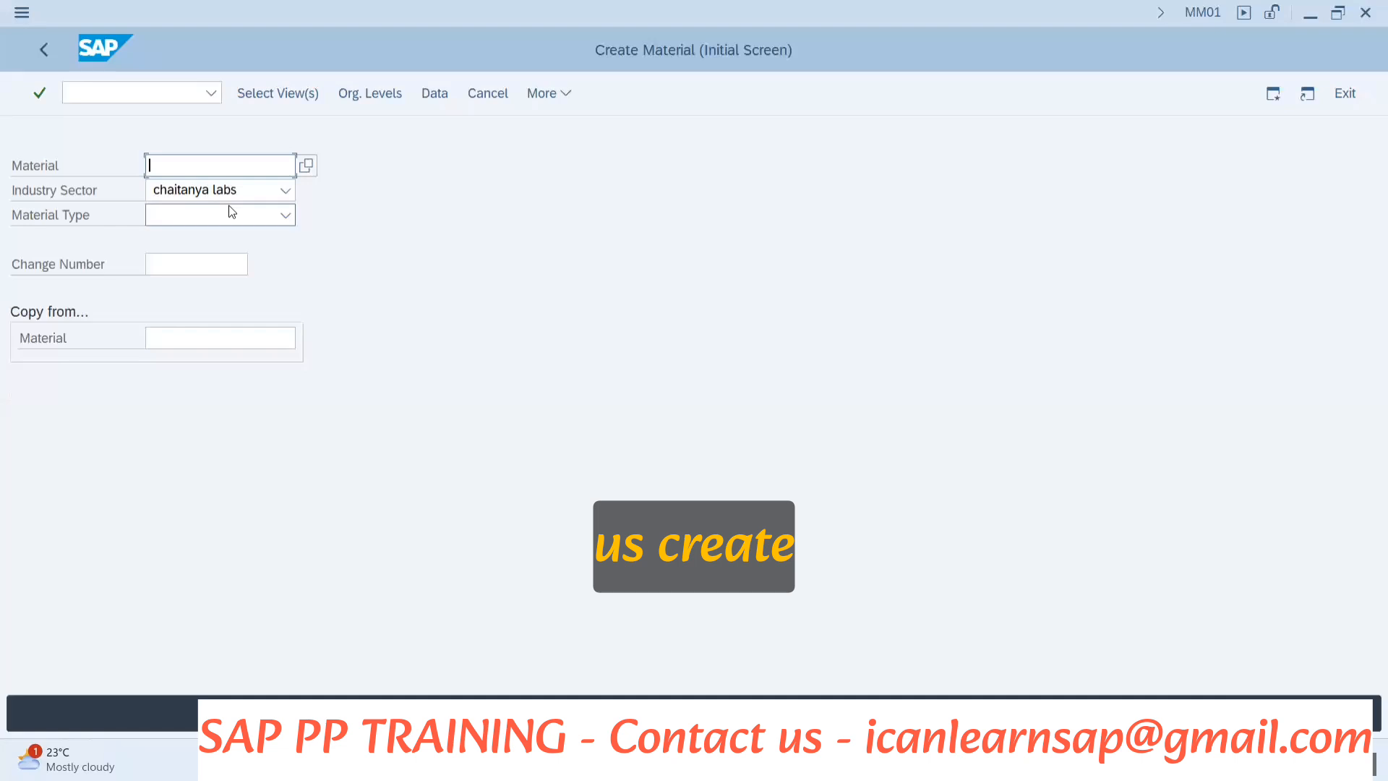
type("ptop")
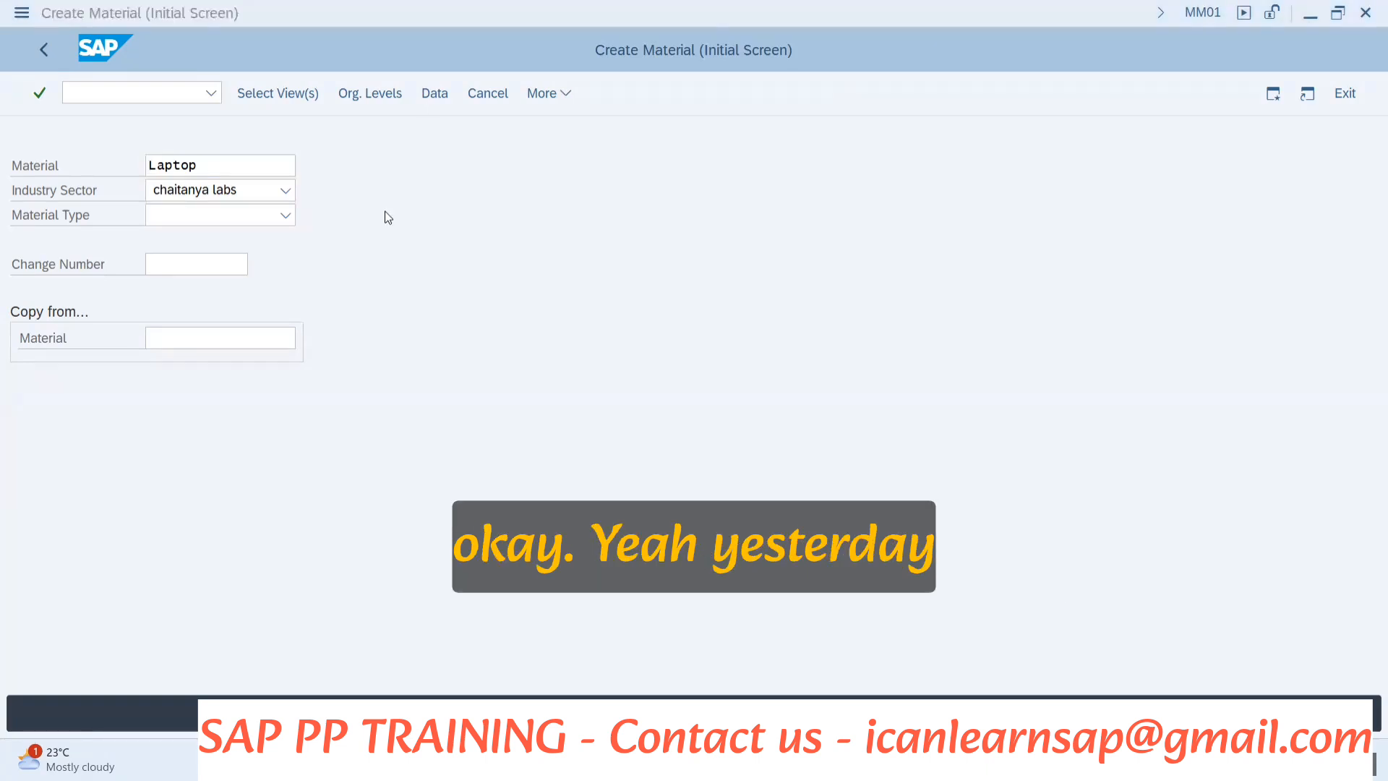
Review the available industry sectors and set the material's industry sector to M Mechanical Engineering.
left_click(237, 195)
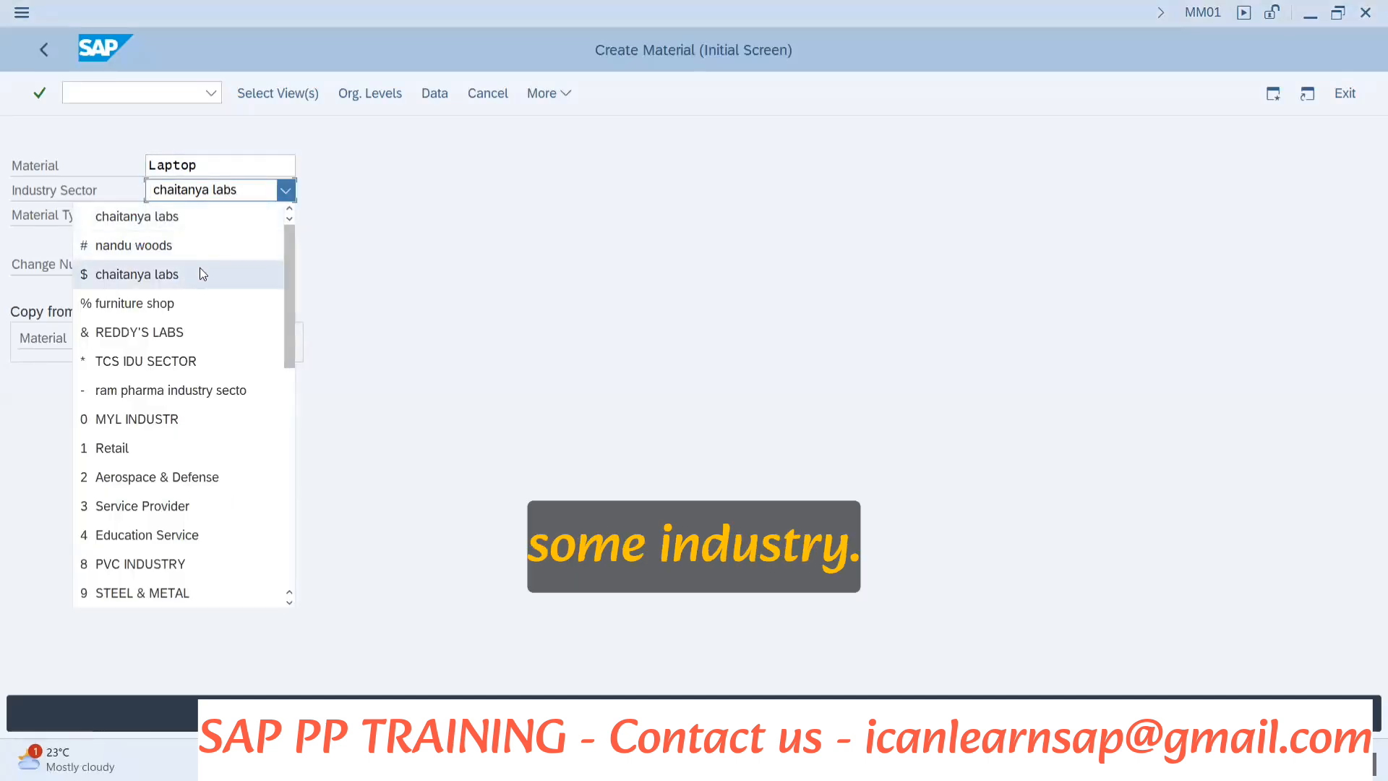
scroll(201, 268, "down", 2)
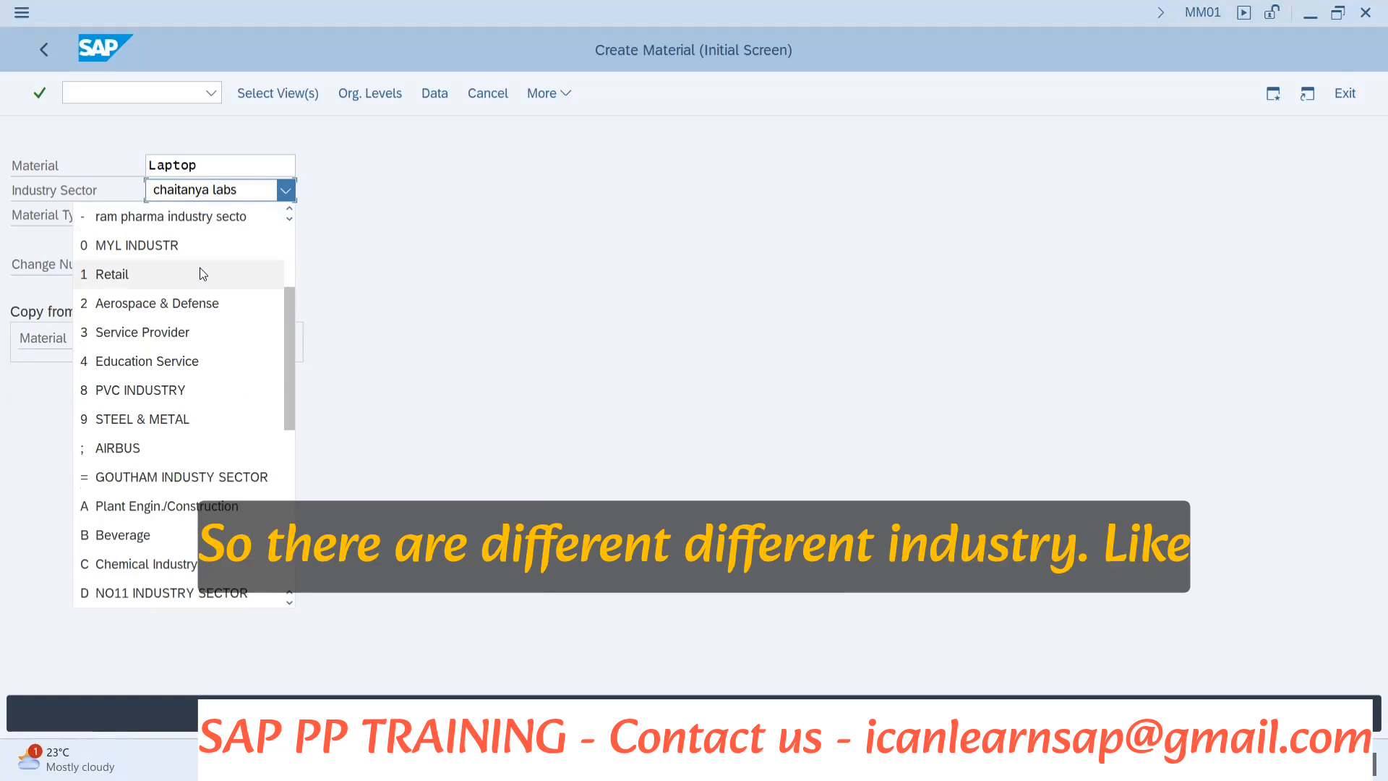
scroll(200, 273, "up", 2)
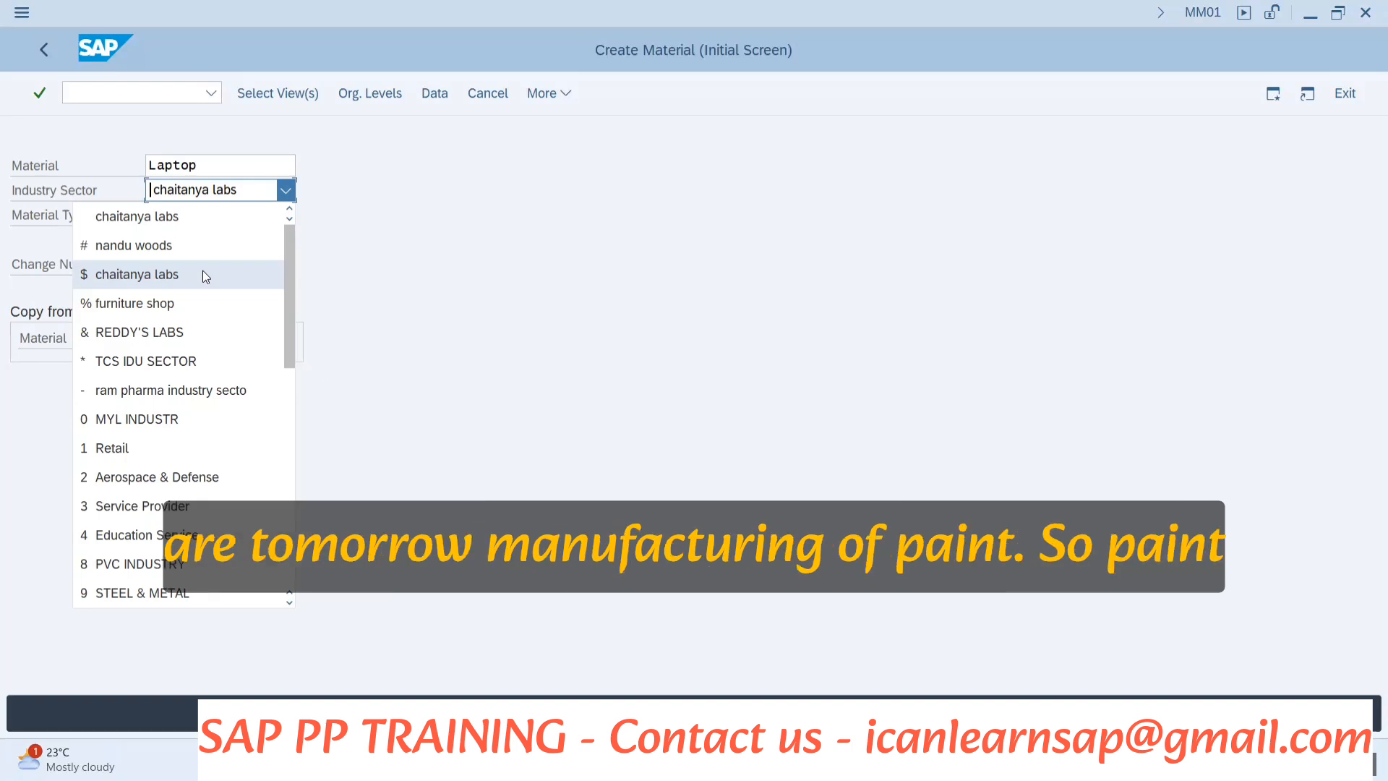
scroll(151, 481, "down", 2)
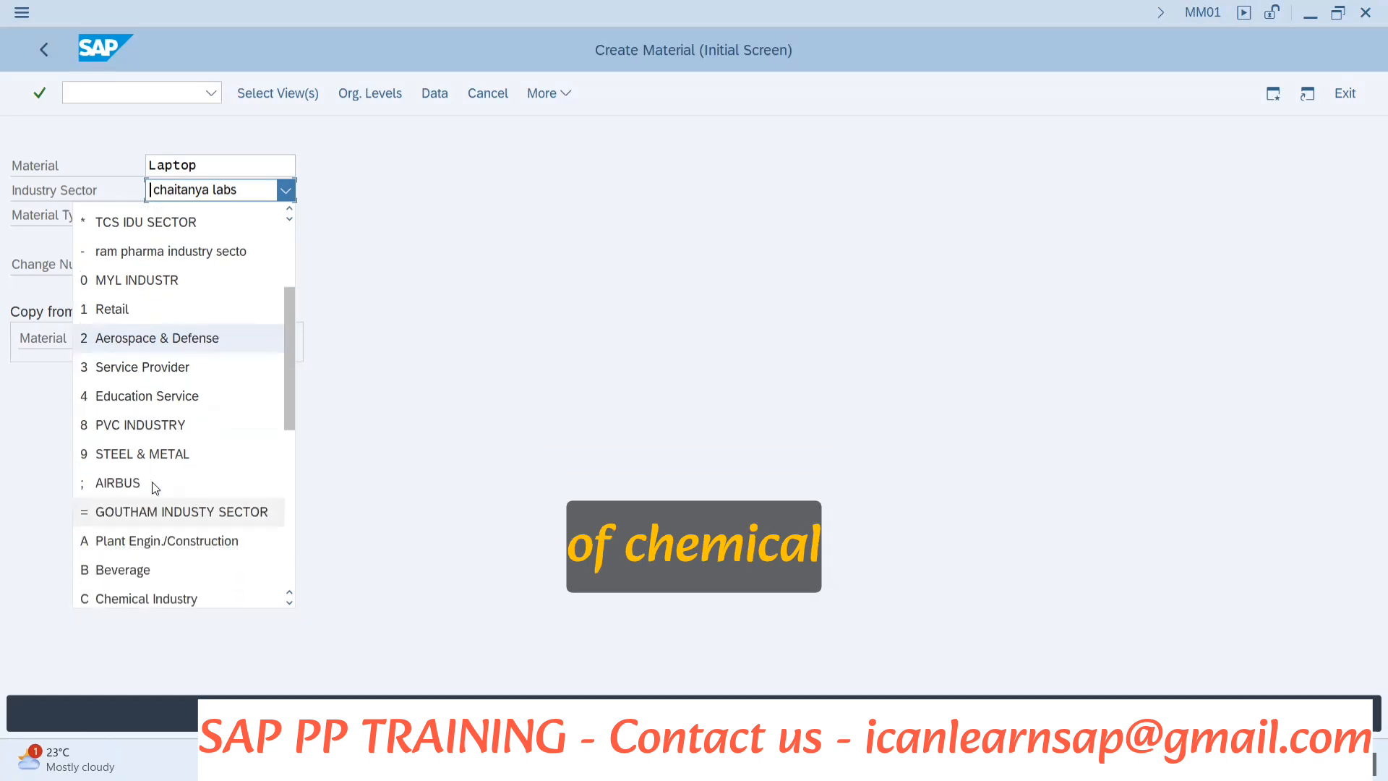
scroll(152, 481, "down", 2)
left_click(154, 483)
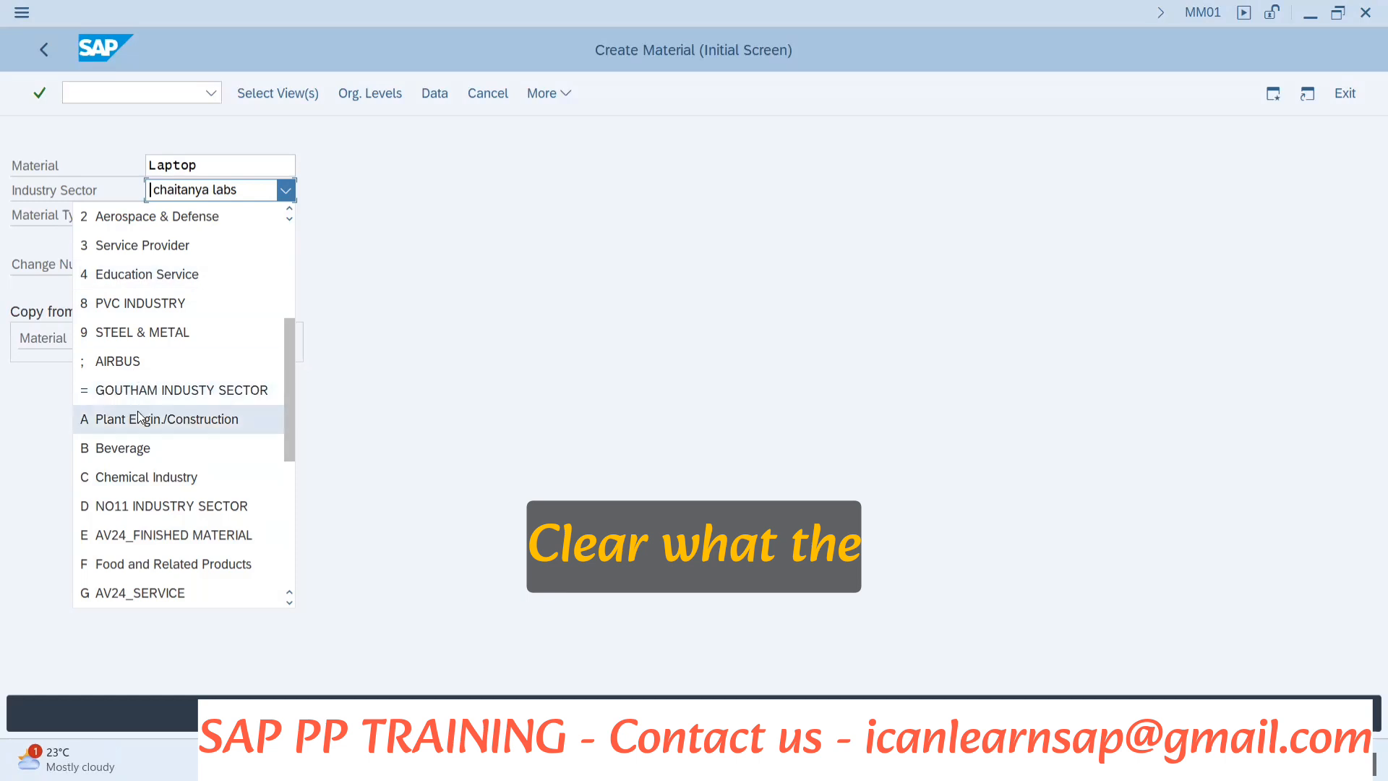
scroll(144, 443, "up", 1)
scroll(145, 443, "up", 2)
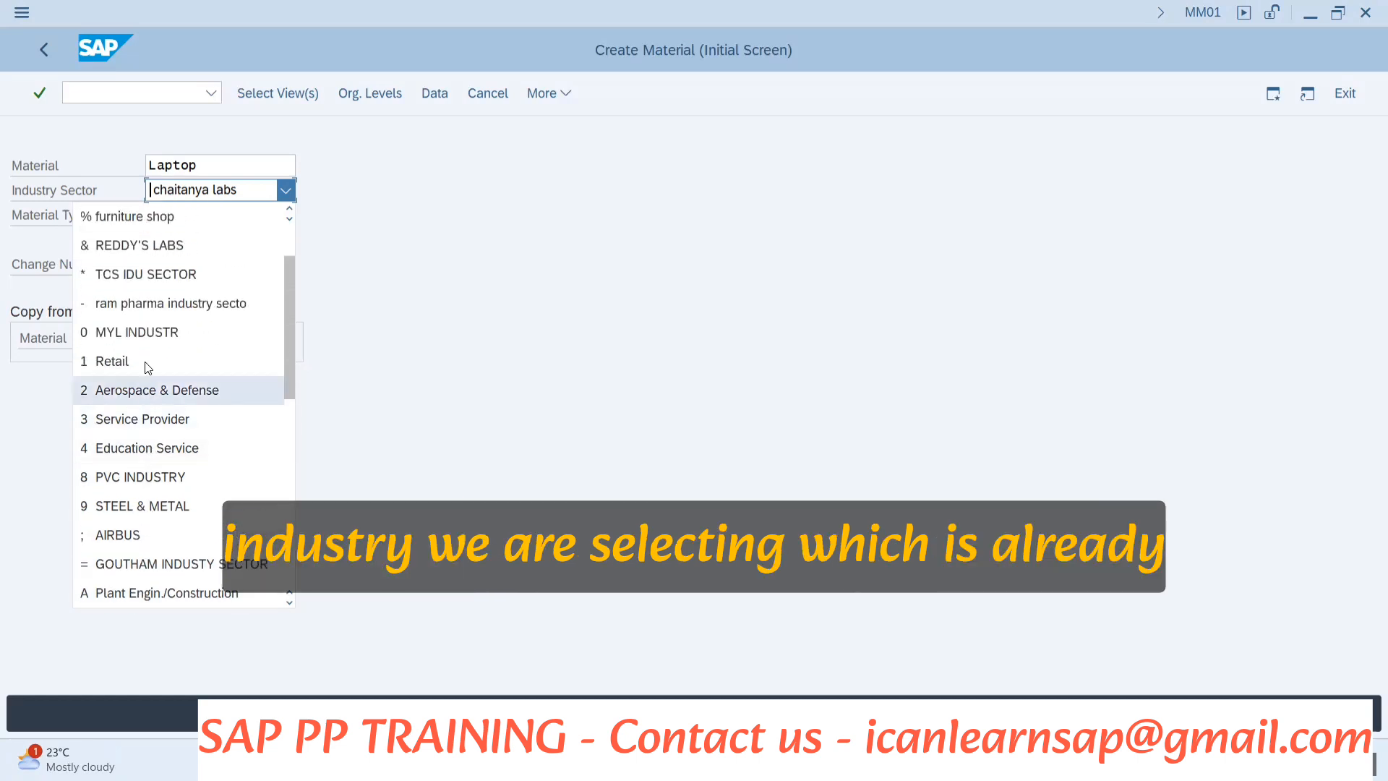
scroll(156, 393, "down", 2)
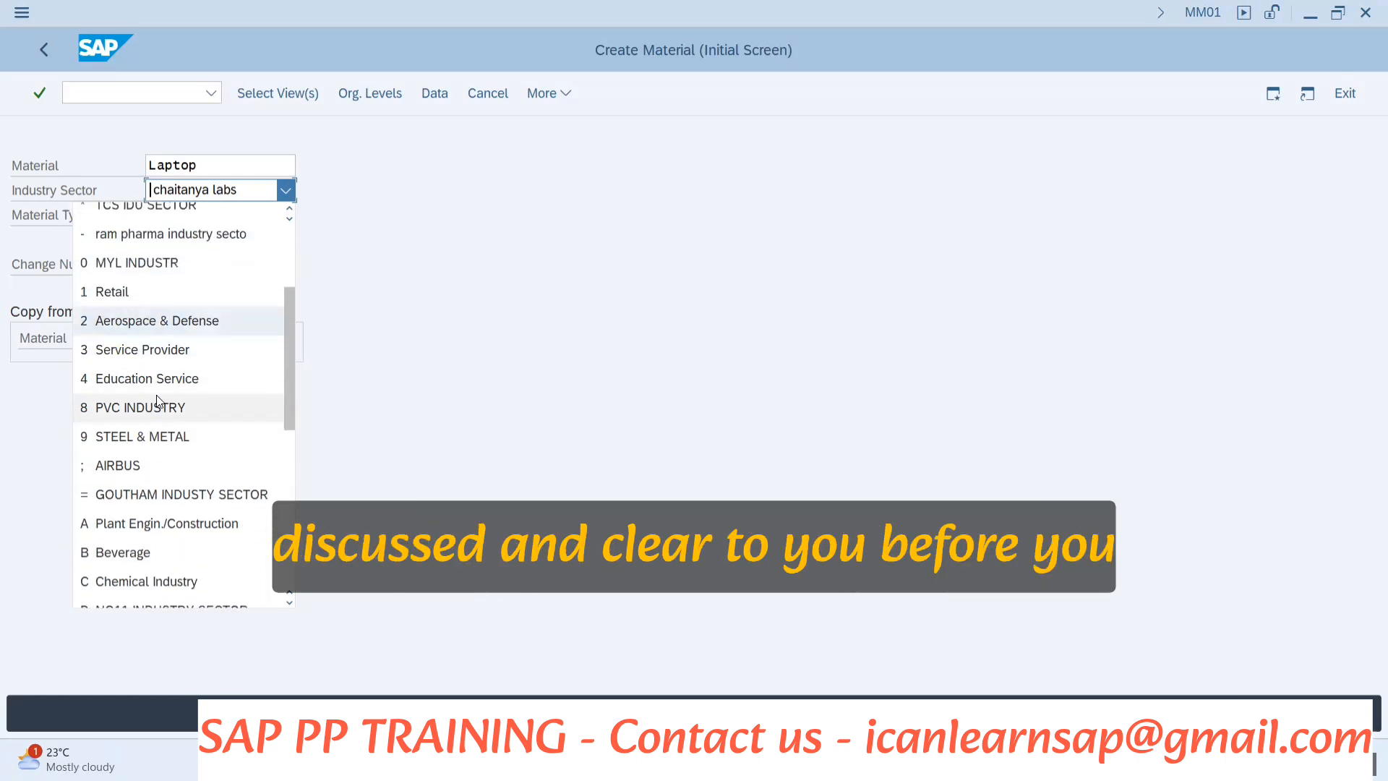
scroll(157, 396, "down", 2)
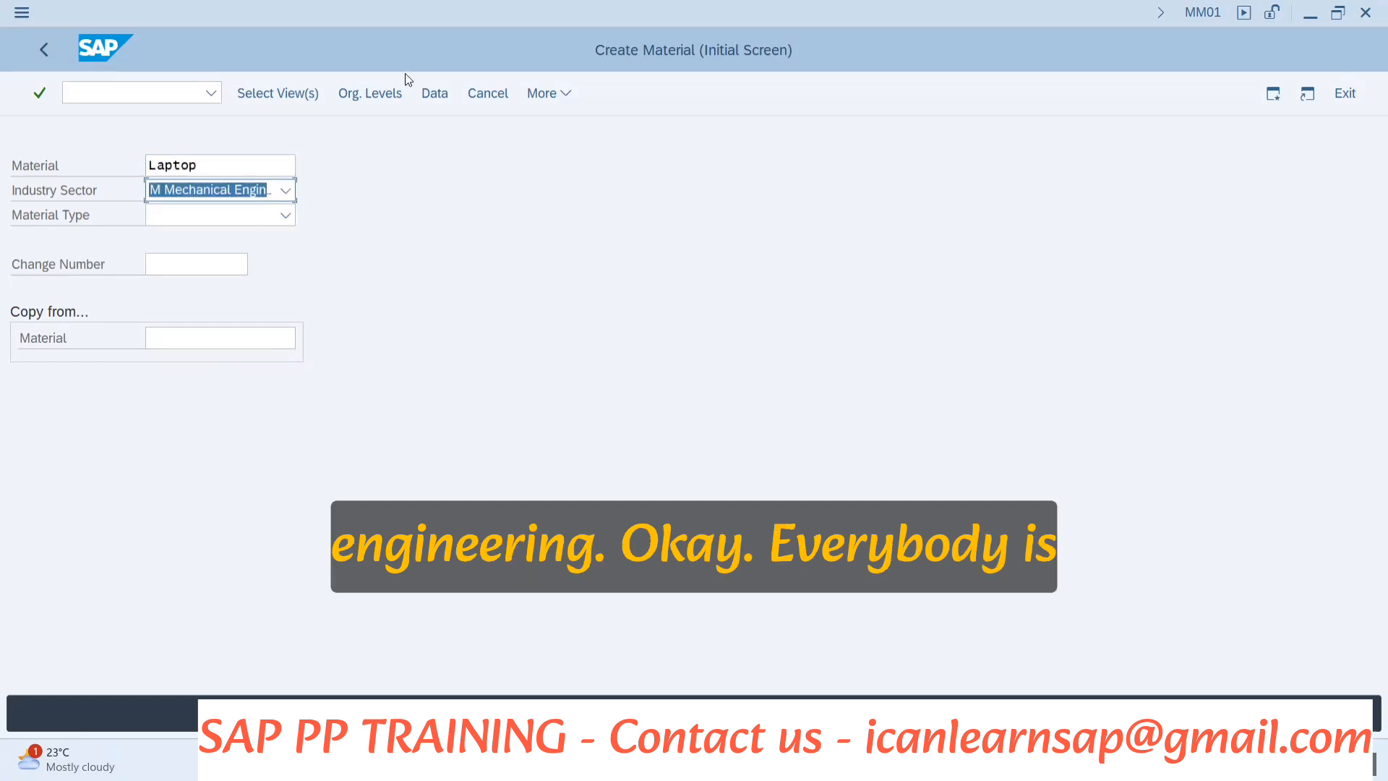
Switch to the SAP PP Material Master presentation in PowerPoint and read the slide on what the industry sector controls.
key("alt+Tab")
key("alt+Tab")
key("alt+Tab")
key("alt+Tab")
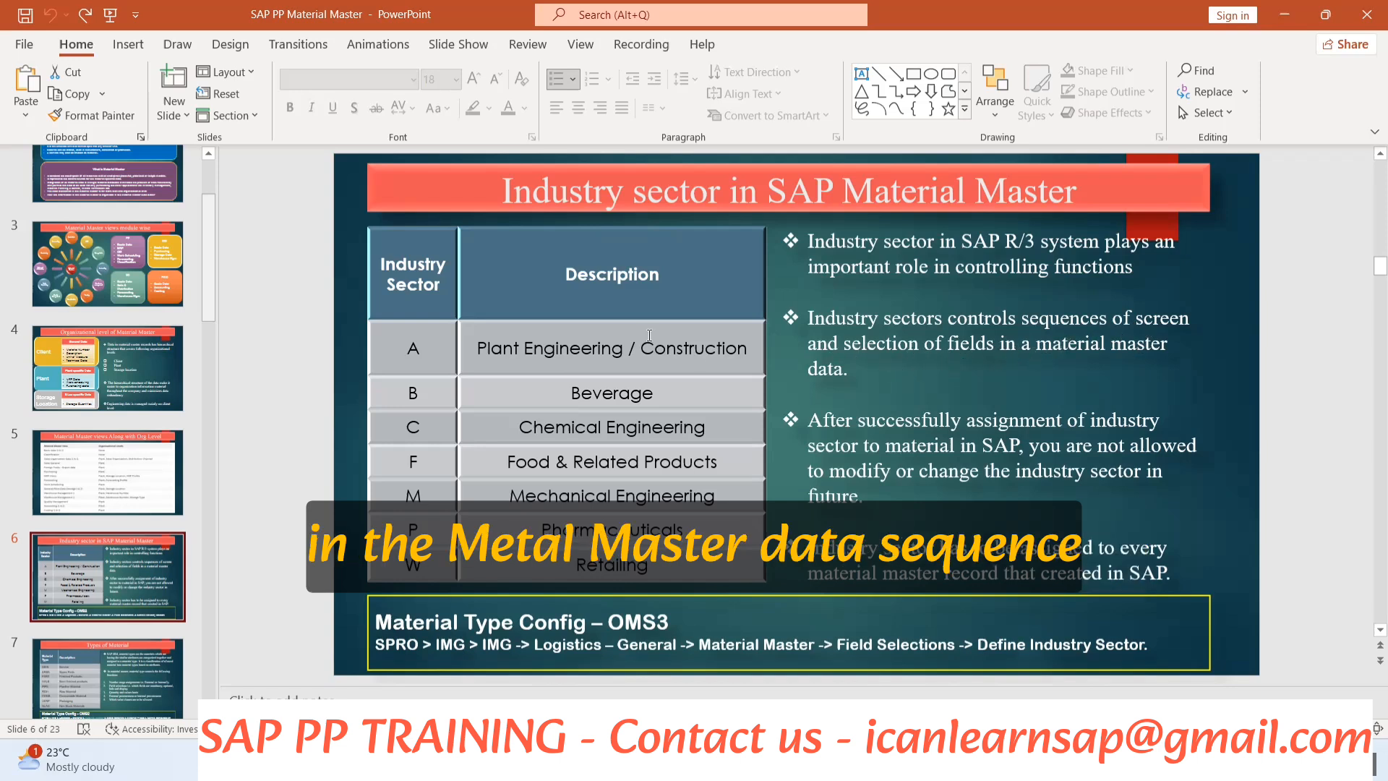
key("alt")
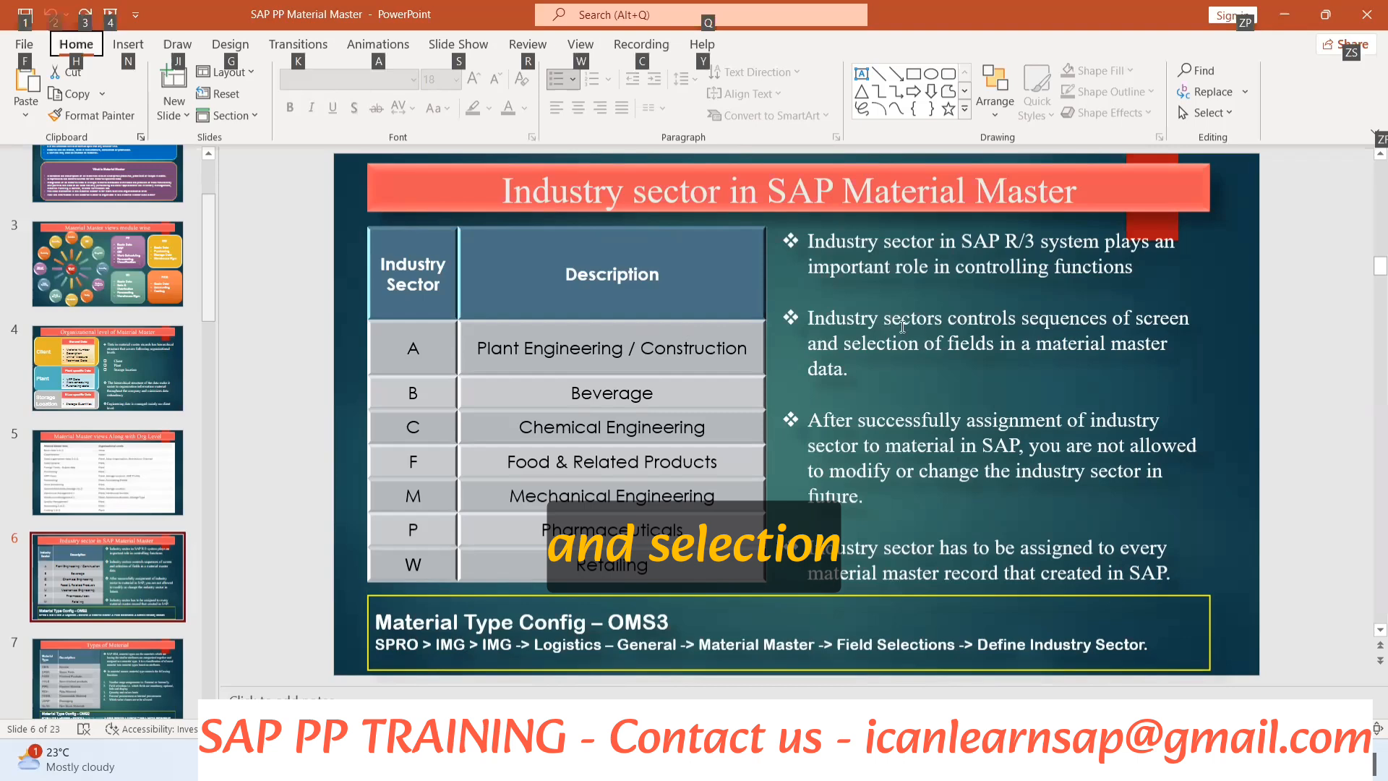
Return to the SAP Create Material screen, set the material type to FERT finished material and submit the entries.
key("alt+Tab")
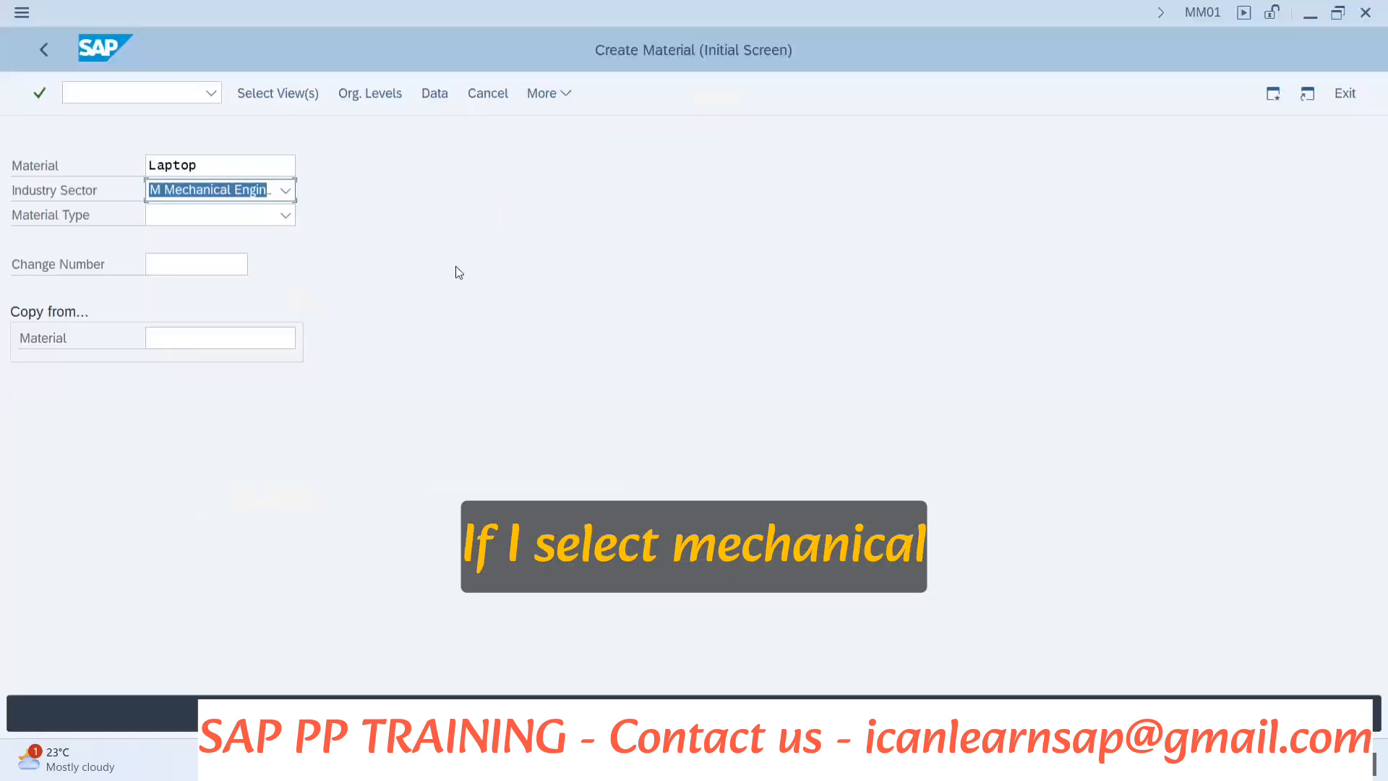
left_click(216, 222)
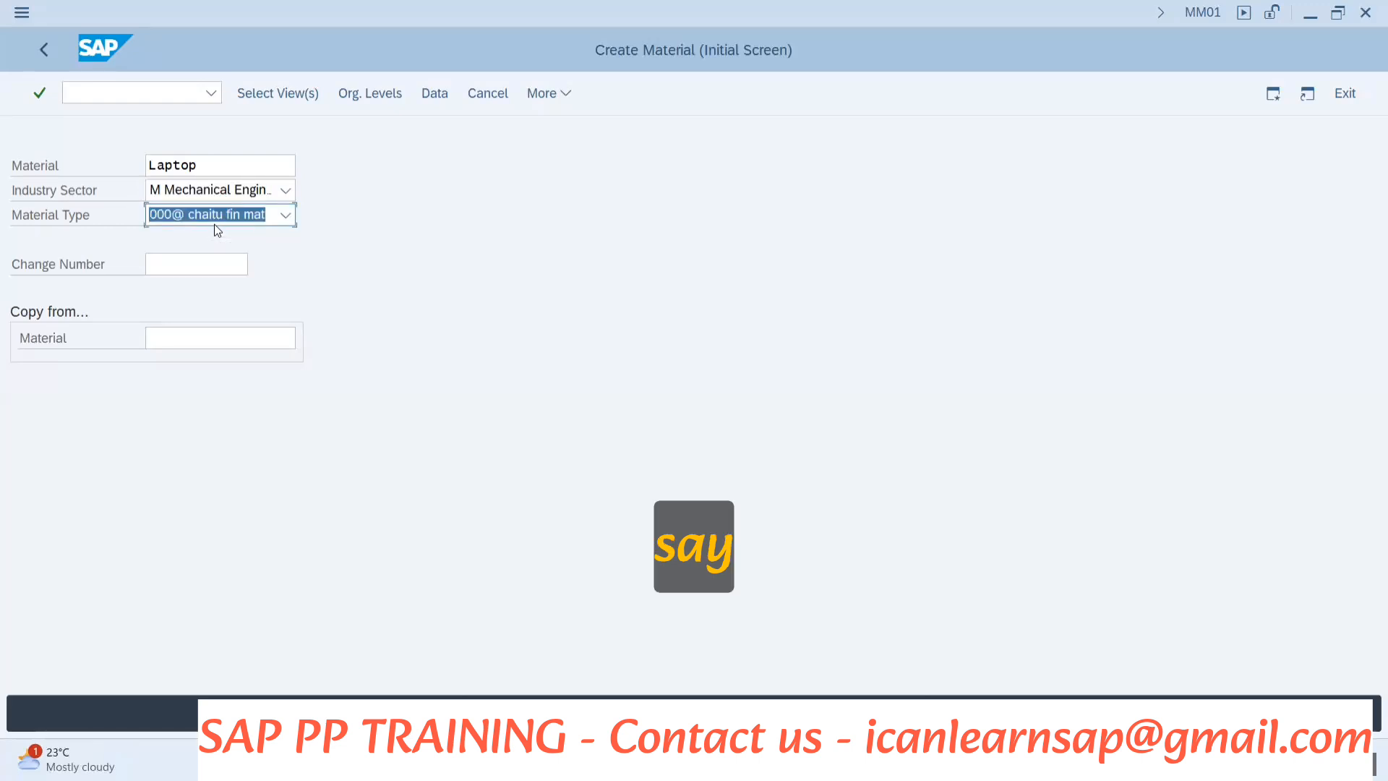
left_click(289, 216)
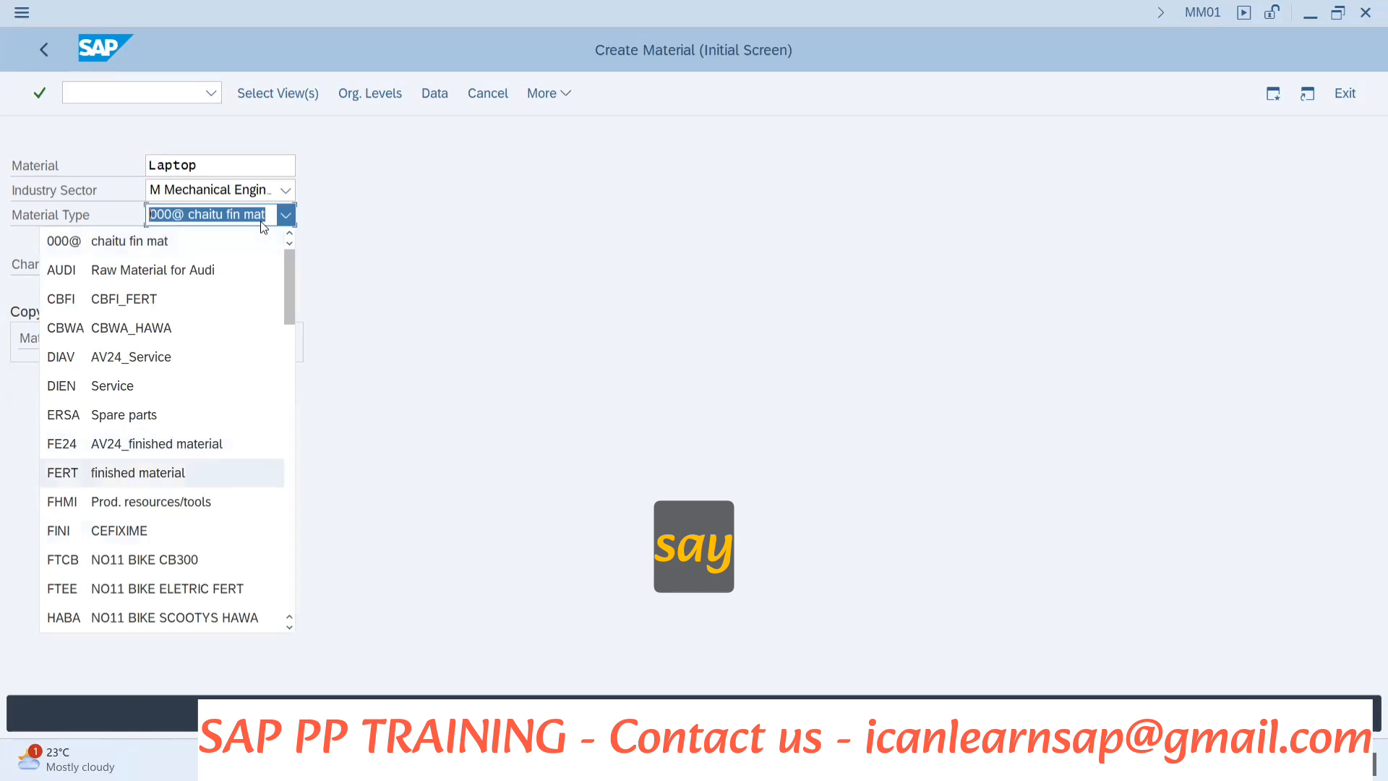
key("Return")
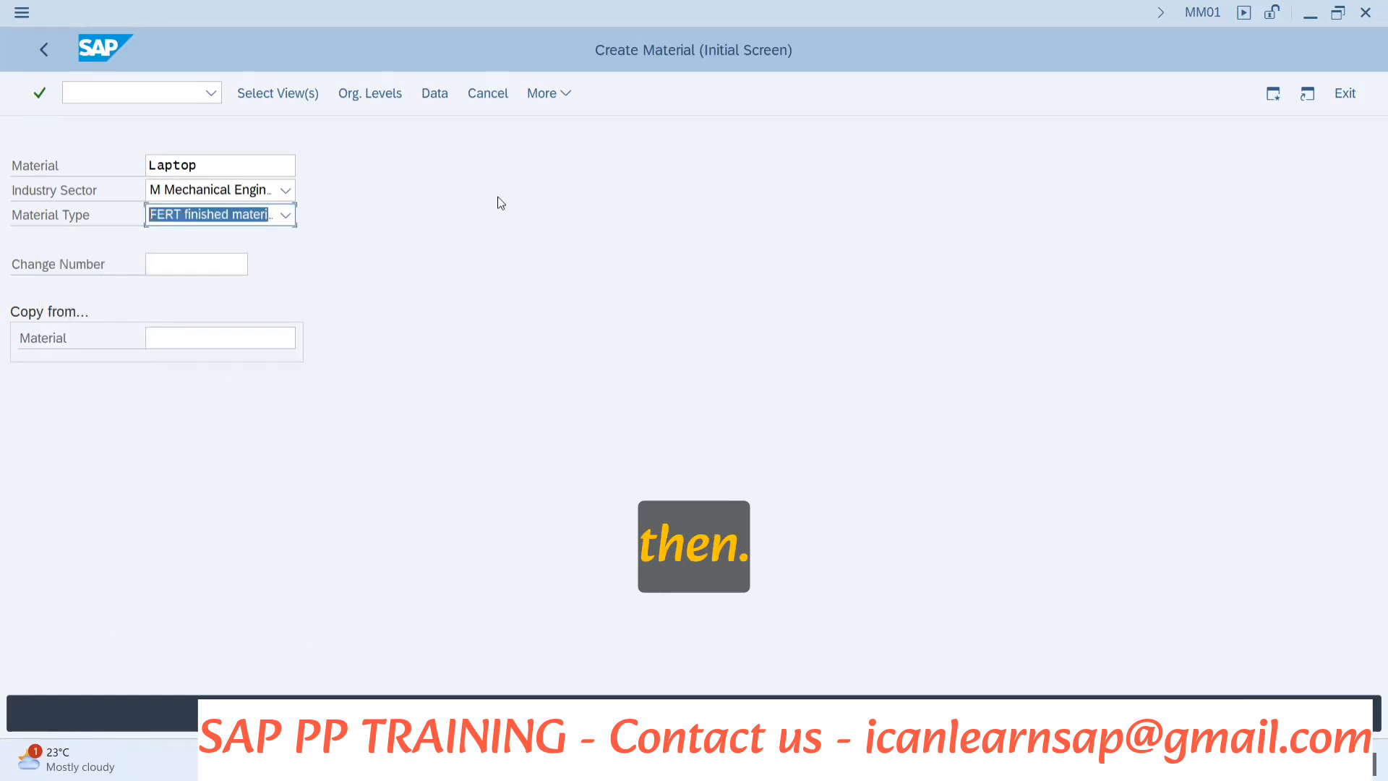
key("Return")
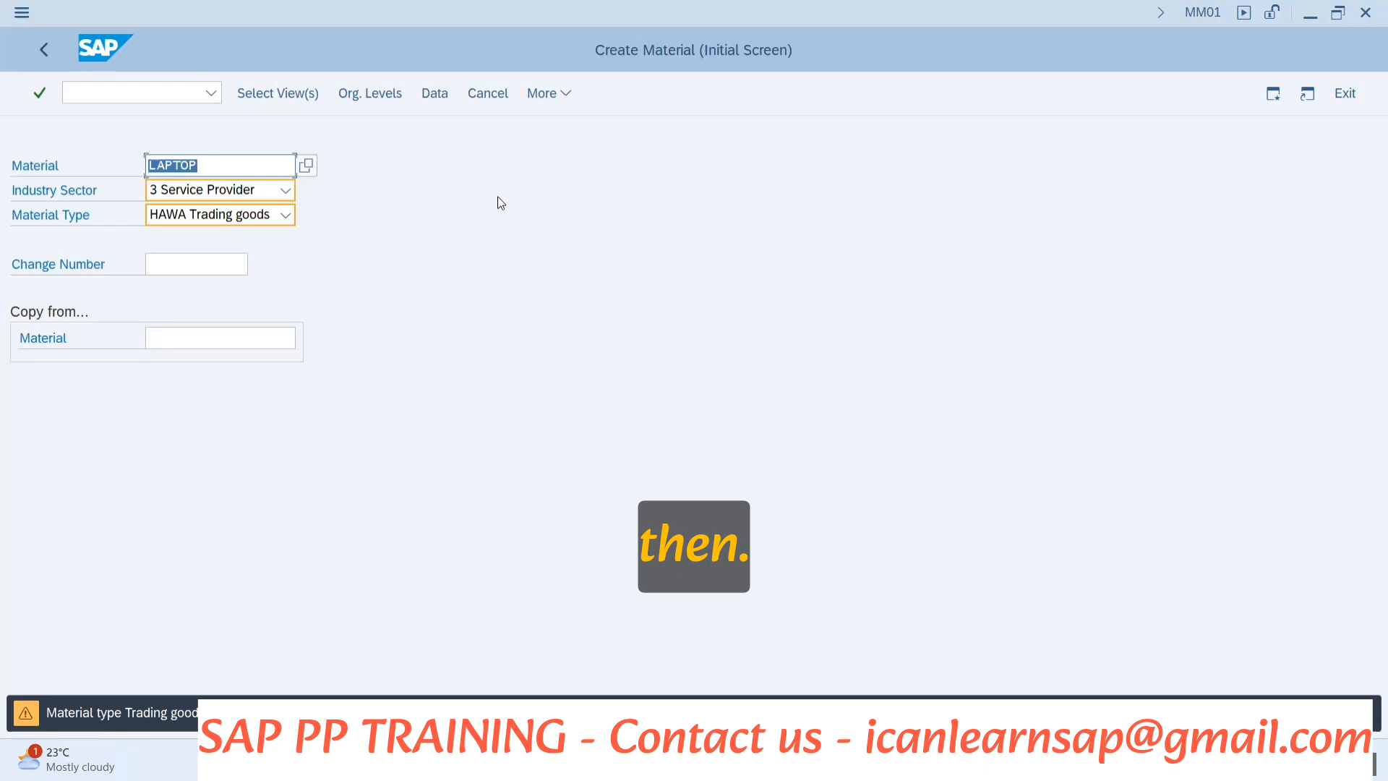
Review the available industry sectors and set the material's industry sector back to M Mechanical Engineering.
left_click(286, 191)
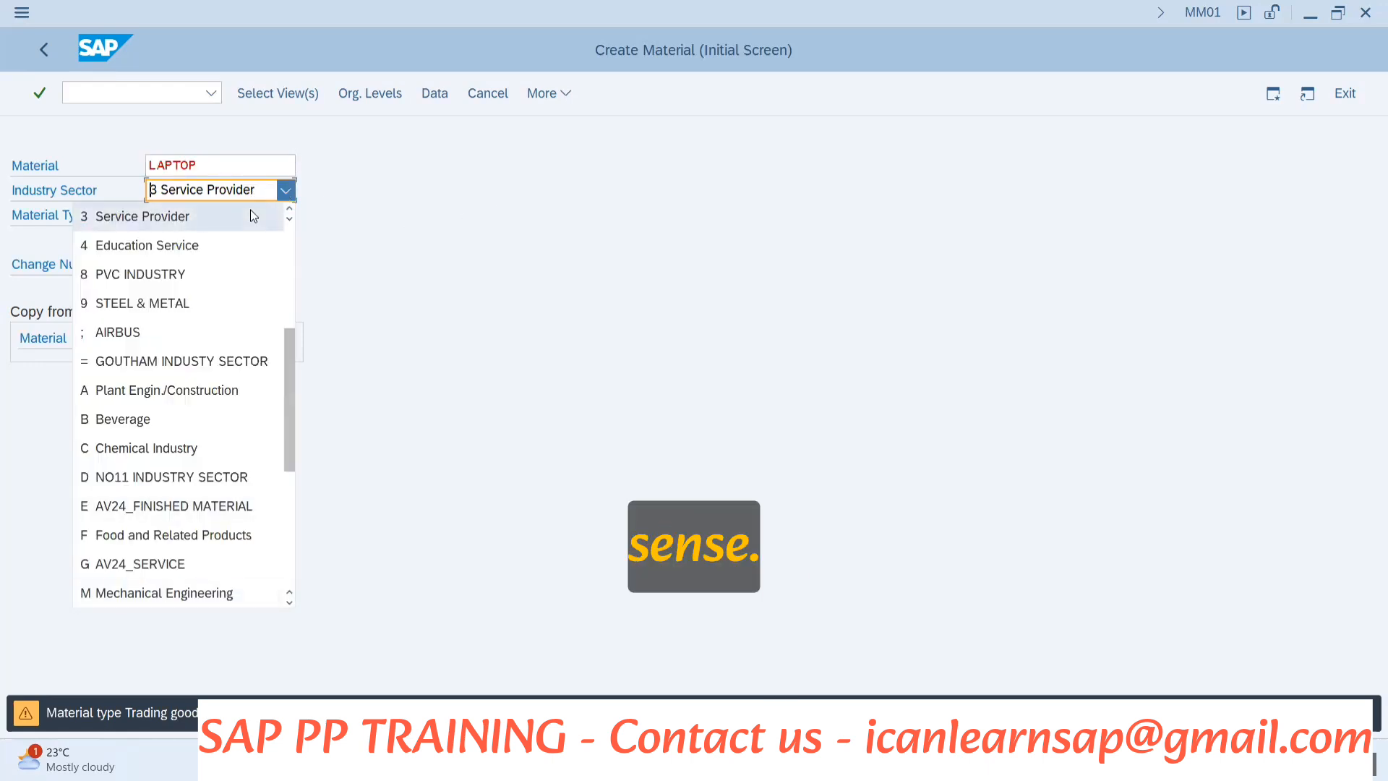
scroll(163, 309, "up", 3)
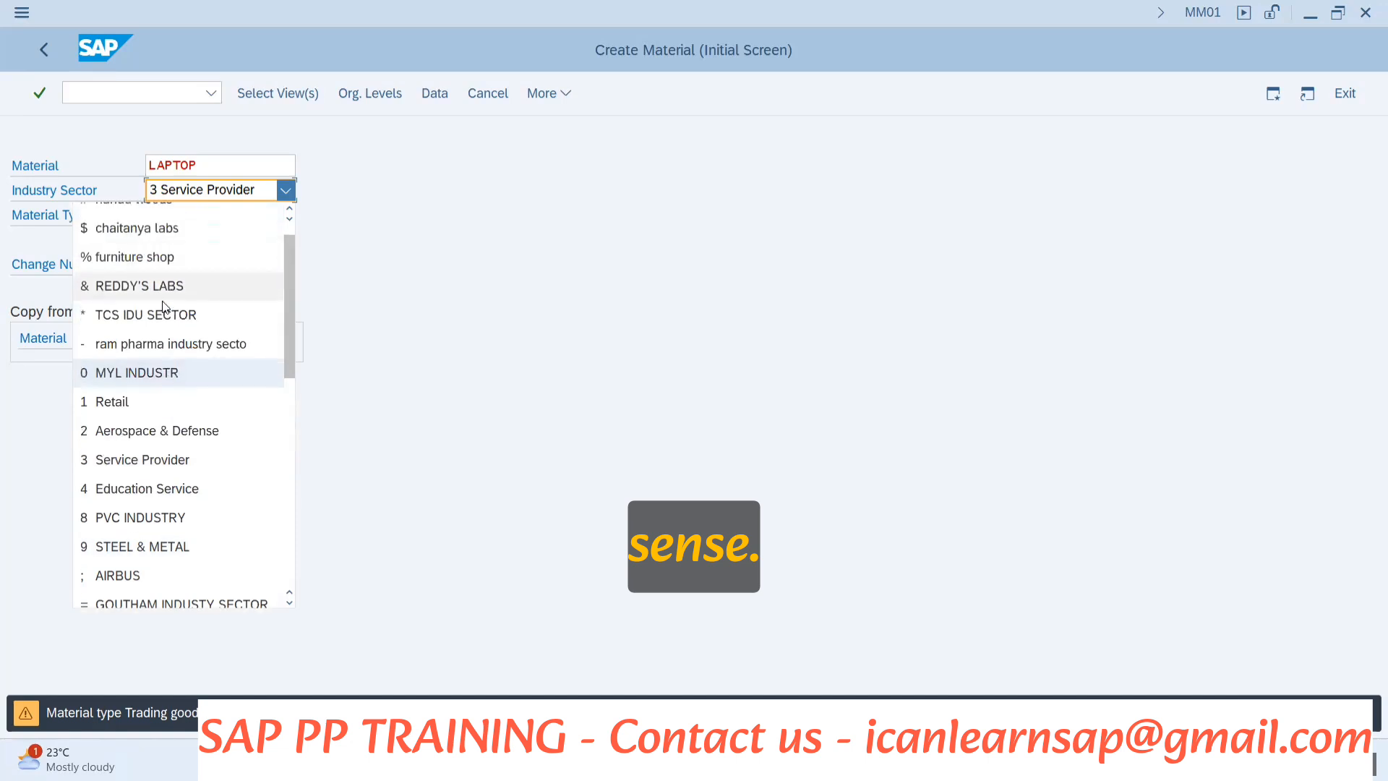
scroll(164, 307, "up", 1)
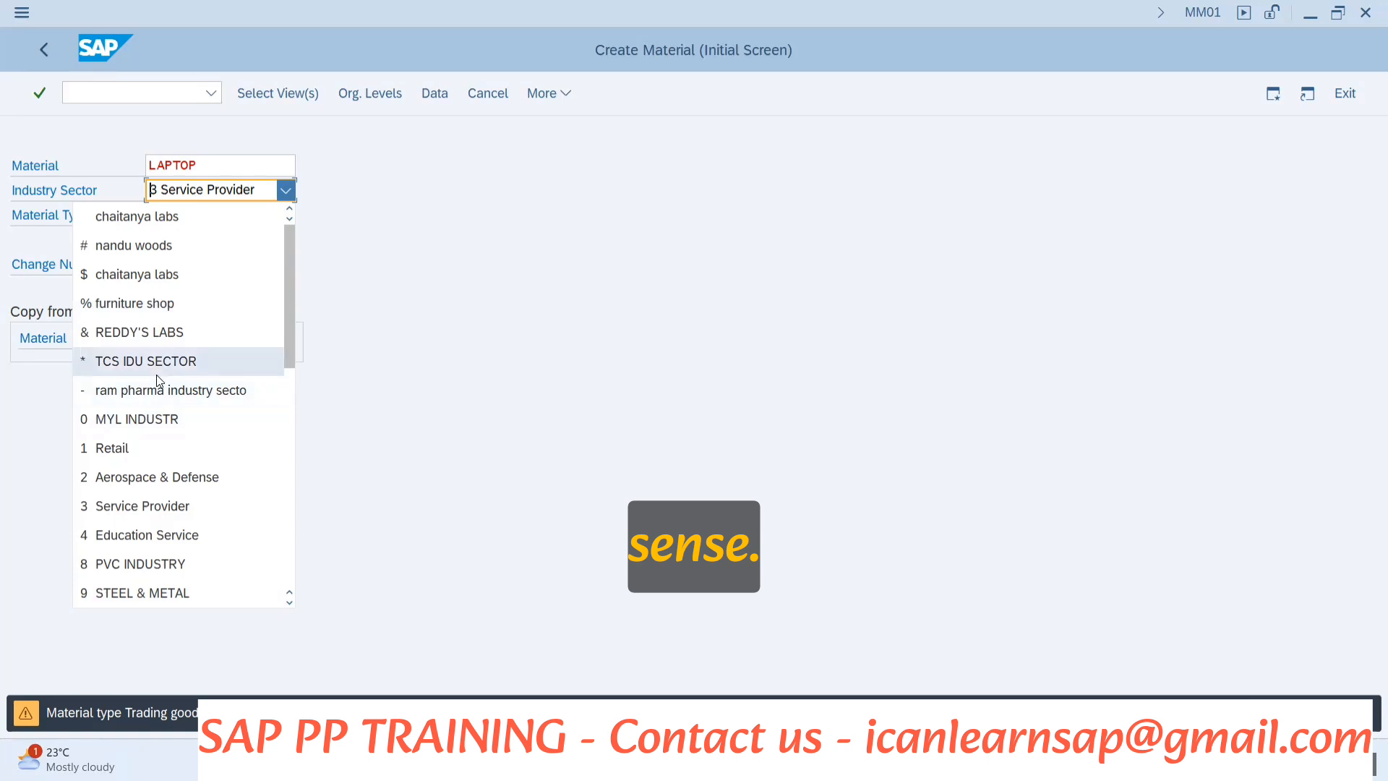
scroll(159, 375, "down", 5)
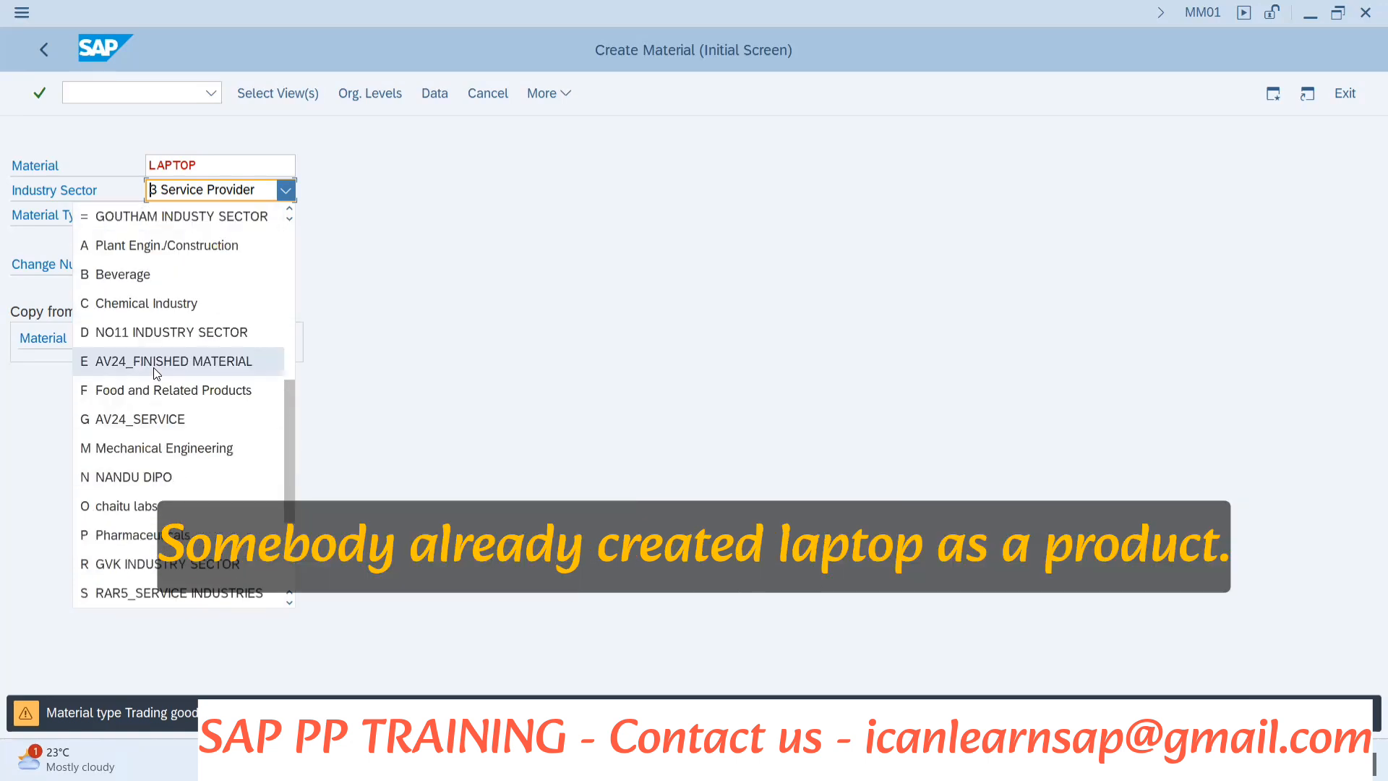
left_click(180, 447)
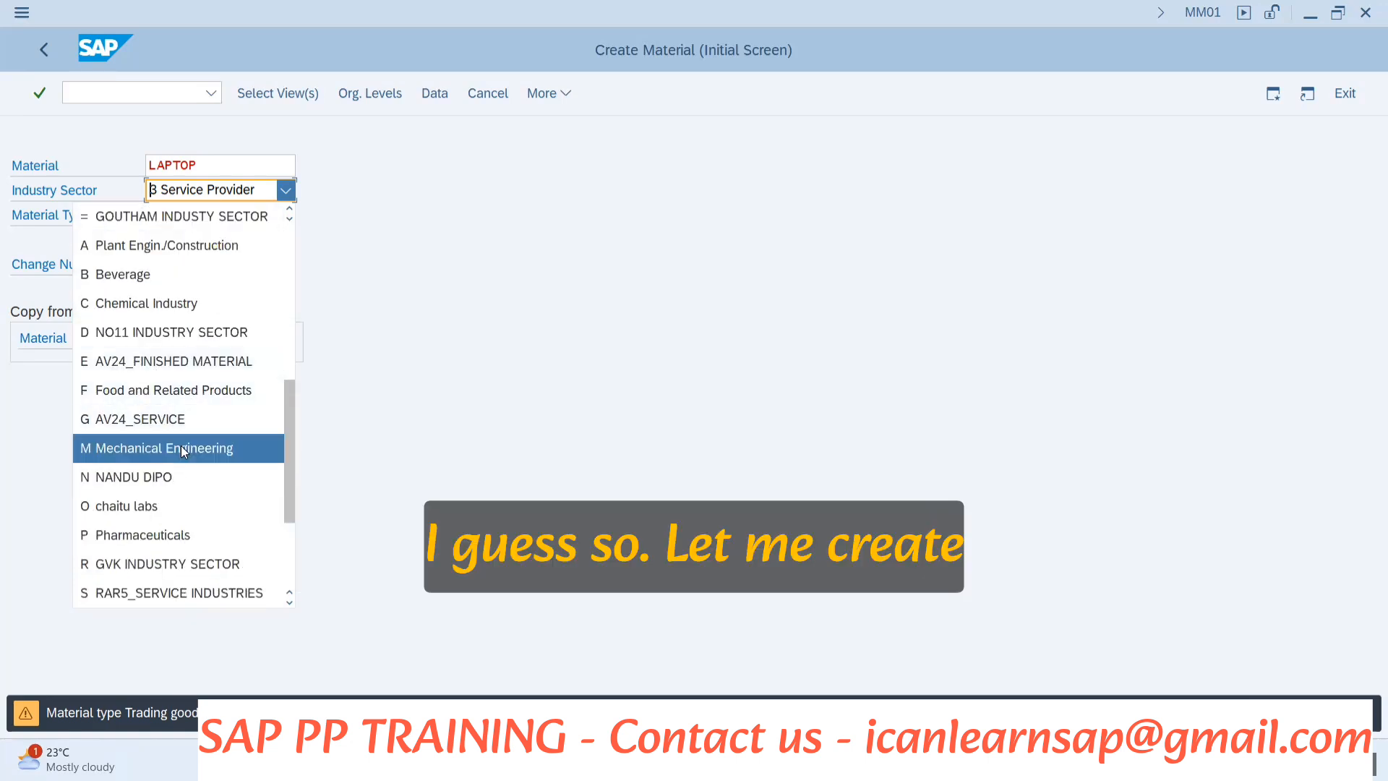
Name the material LAPTOP-B14, submit the entries and move the view selection dialog clear of the material fields.
left_click(247, 165)
type("LAPTOP-B14")
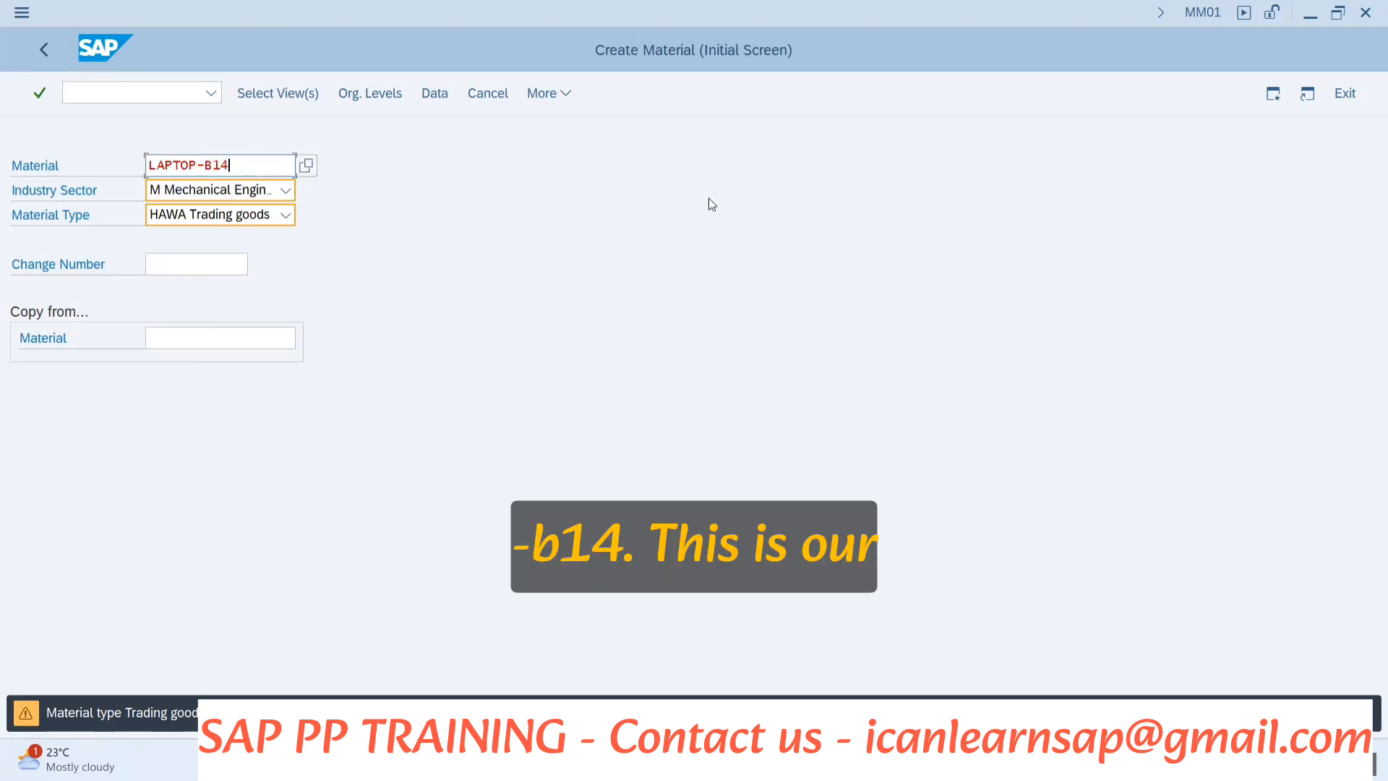
key("Return")
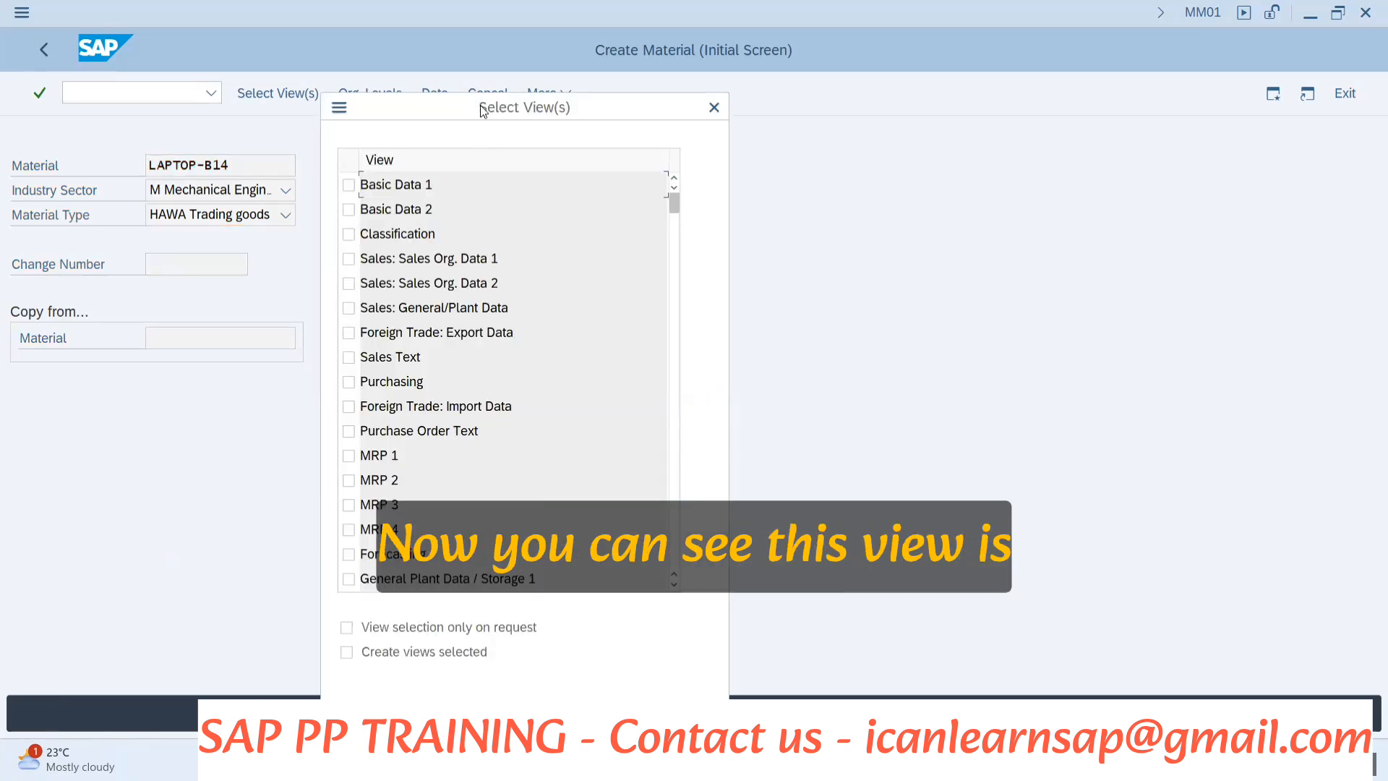
left_click_drag(482, 109, 884, 84)
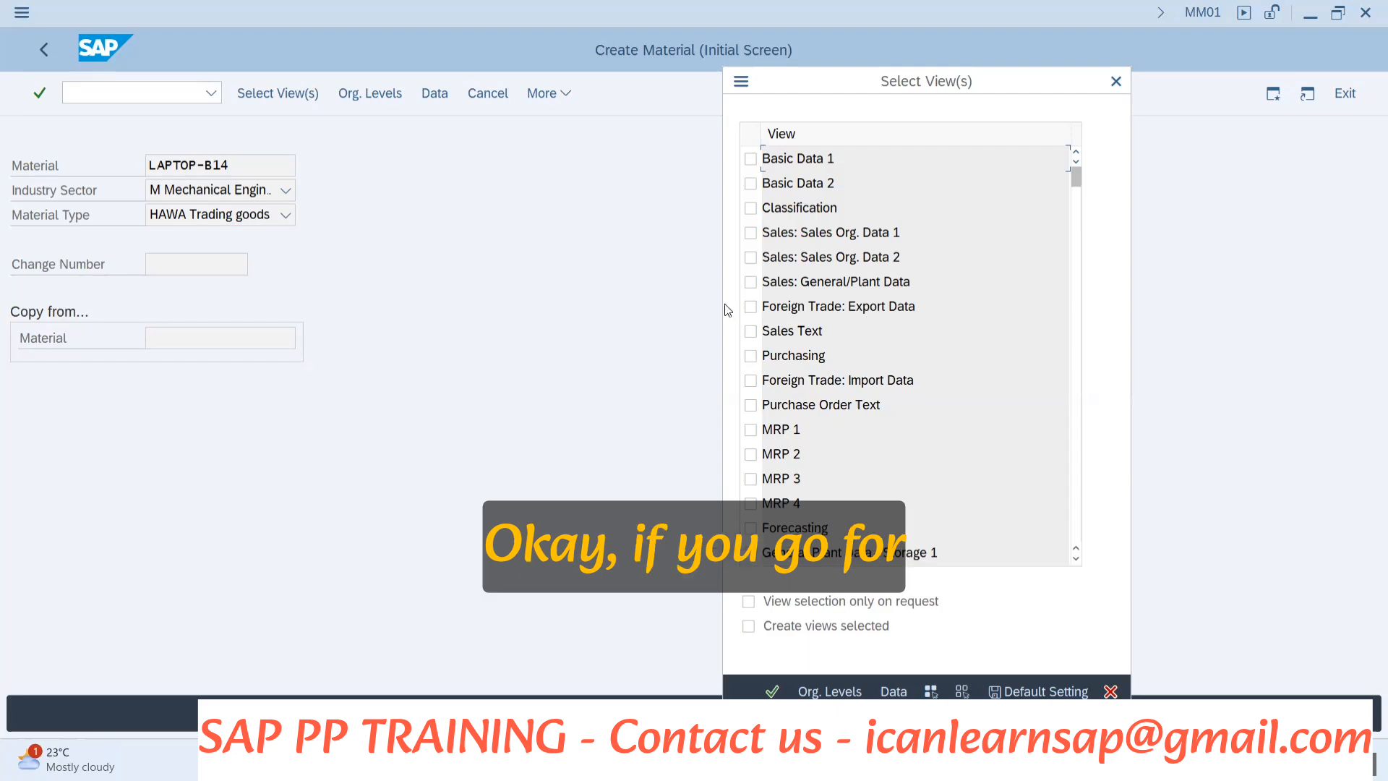
Switch to the SAP PP Material Master presentation in PowerPoint and consult the slides on material types and the industry sector.
key("alt+Tab")
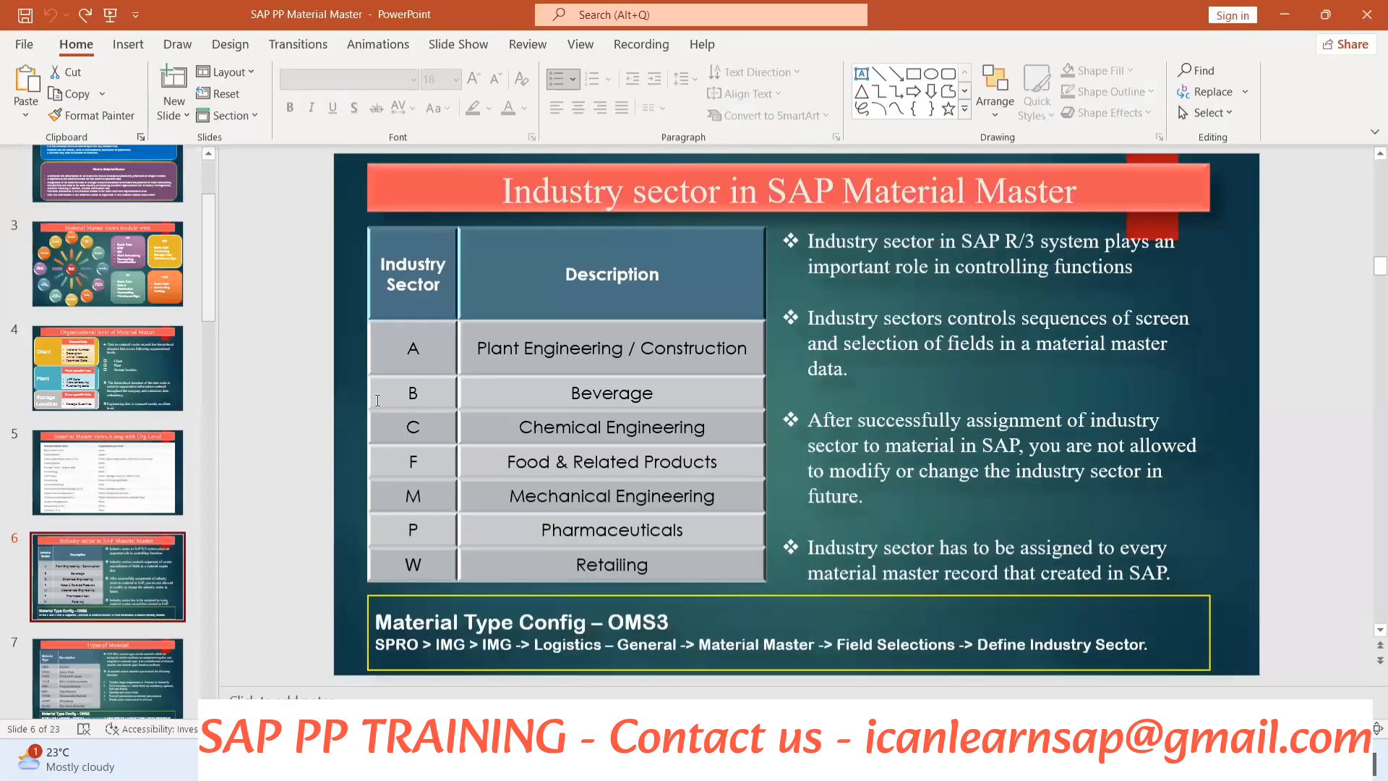
left_click(116, 680)
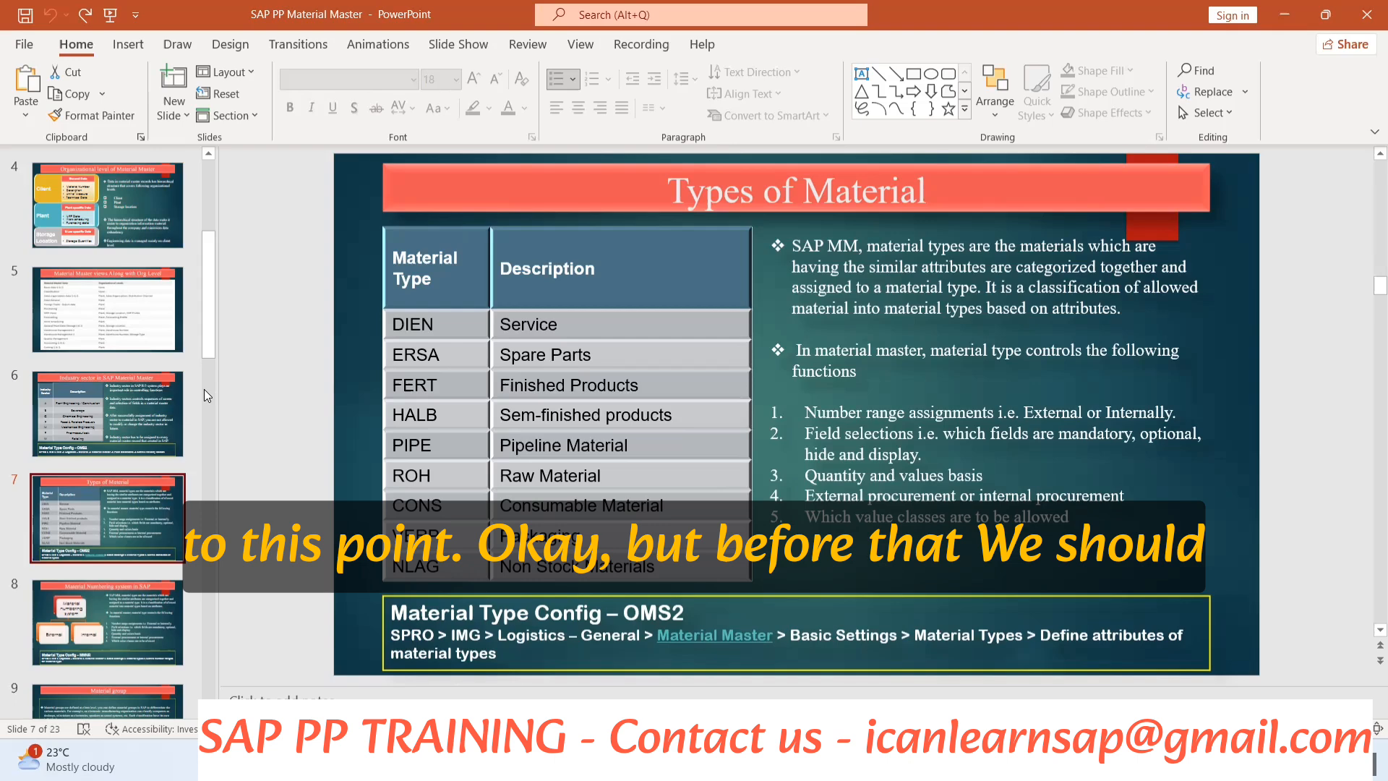
left_click(108, 413)
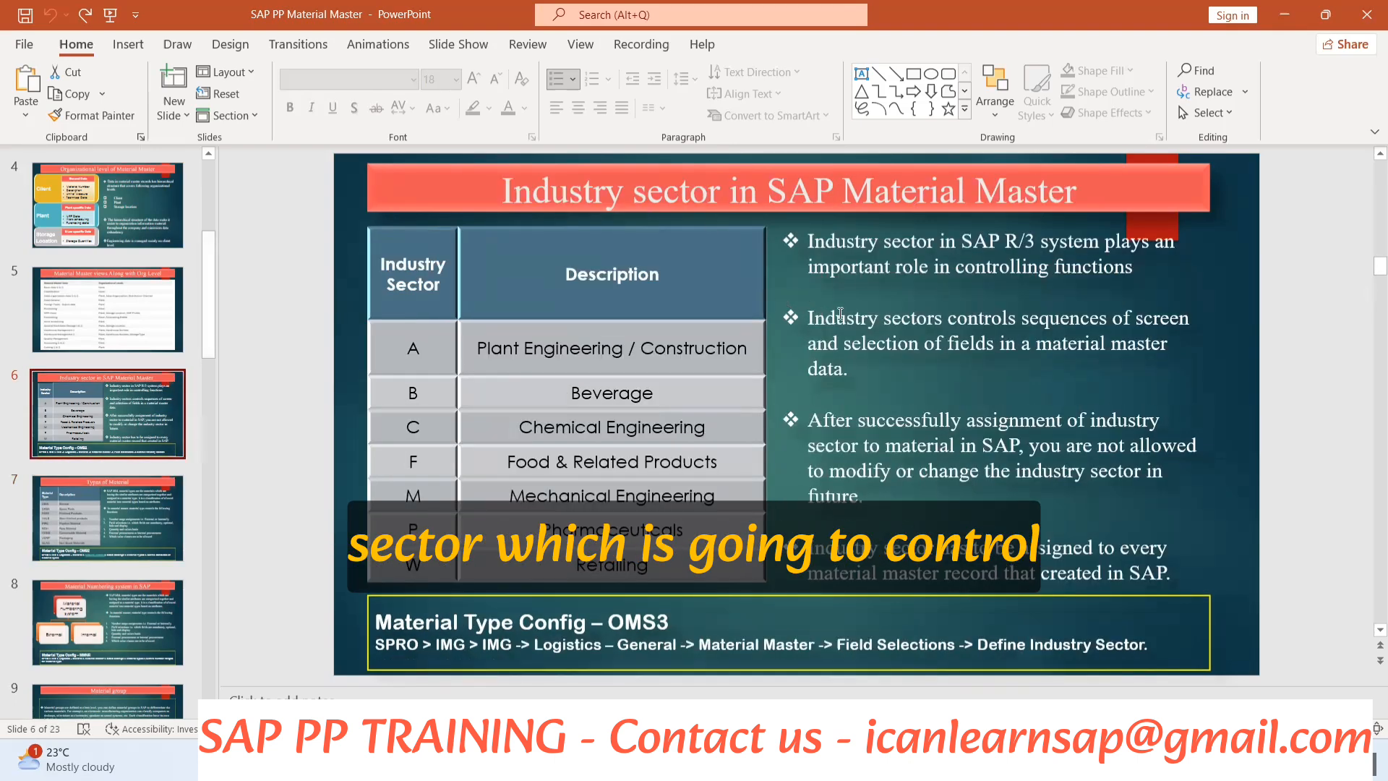
Return to SAP and examine which material master views are offered for the mechanical engineering trading goods material.
key("alt+Tab")
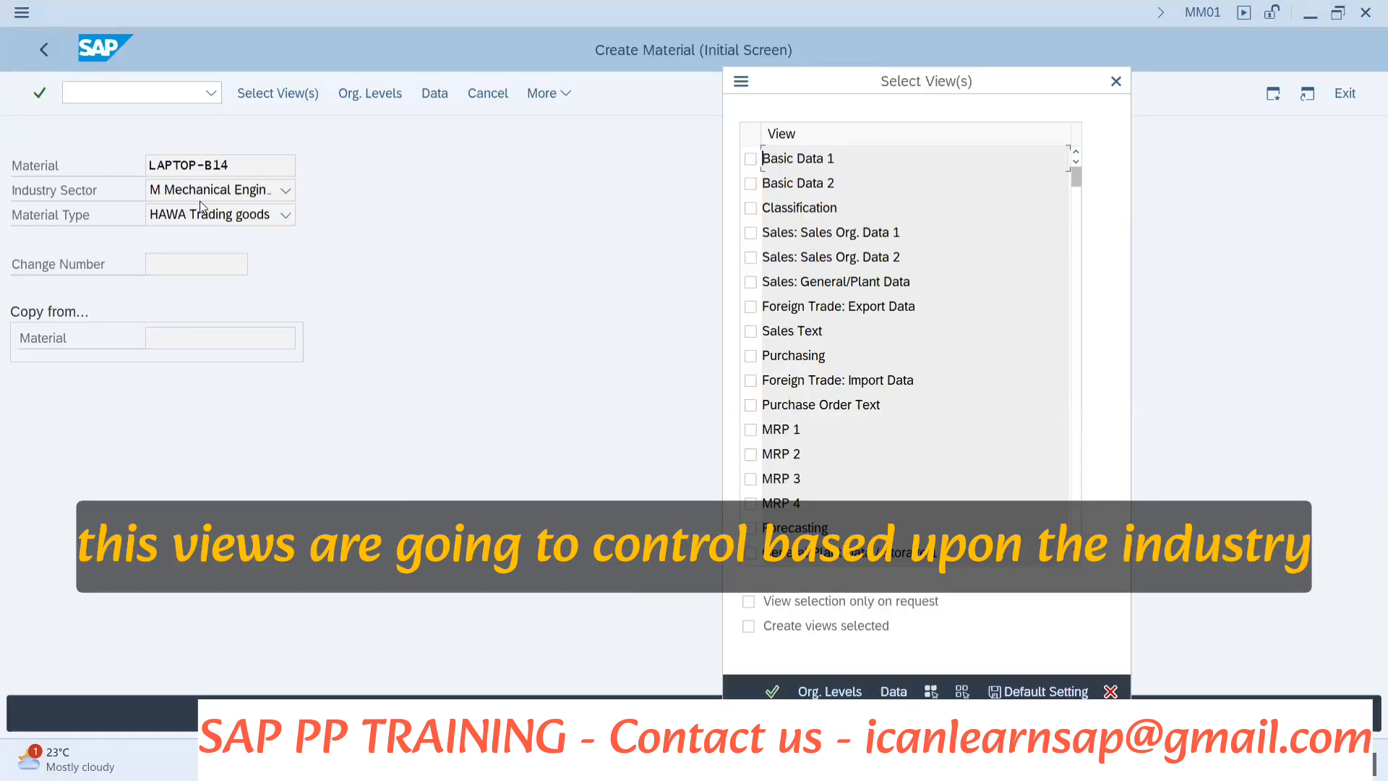
scroll(865, 358, "down", 3)
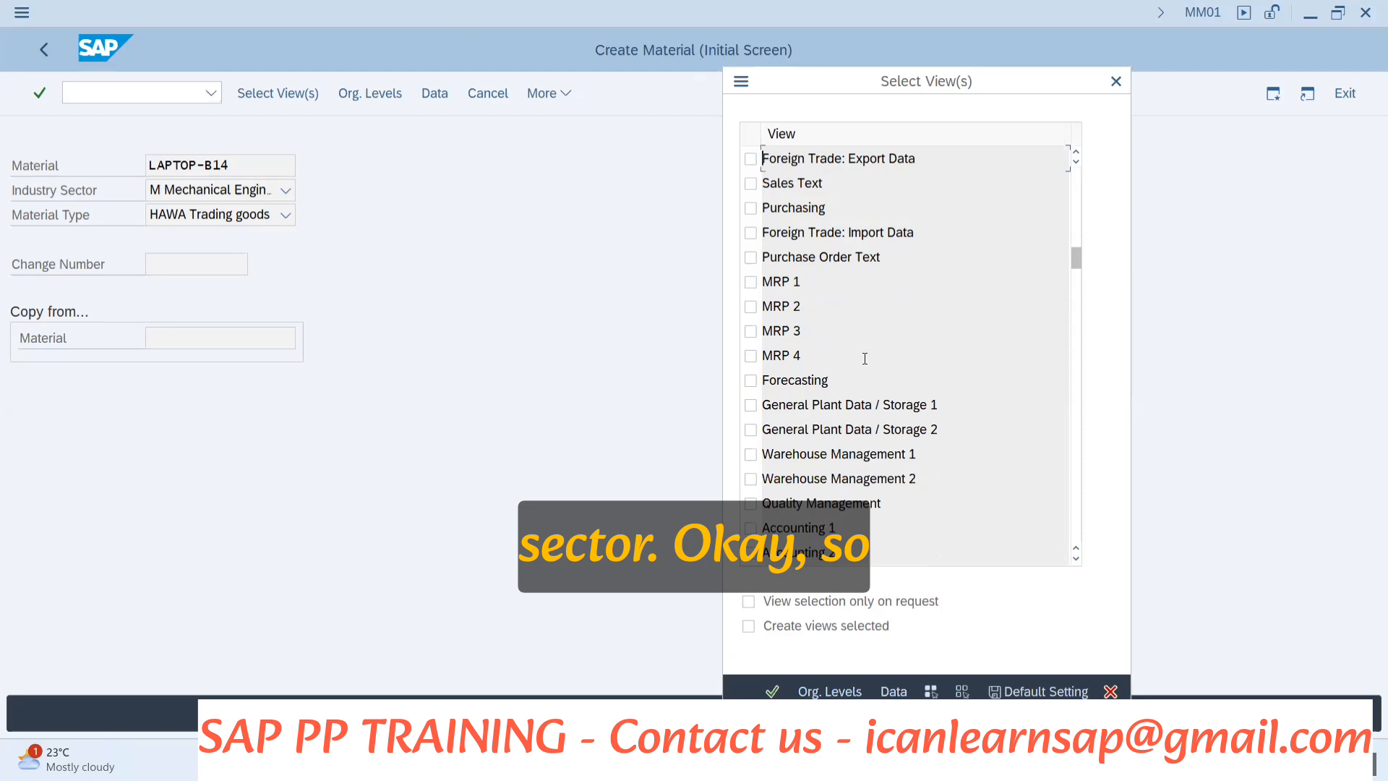
scroll(853, 341, "up", 1)
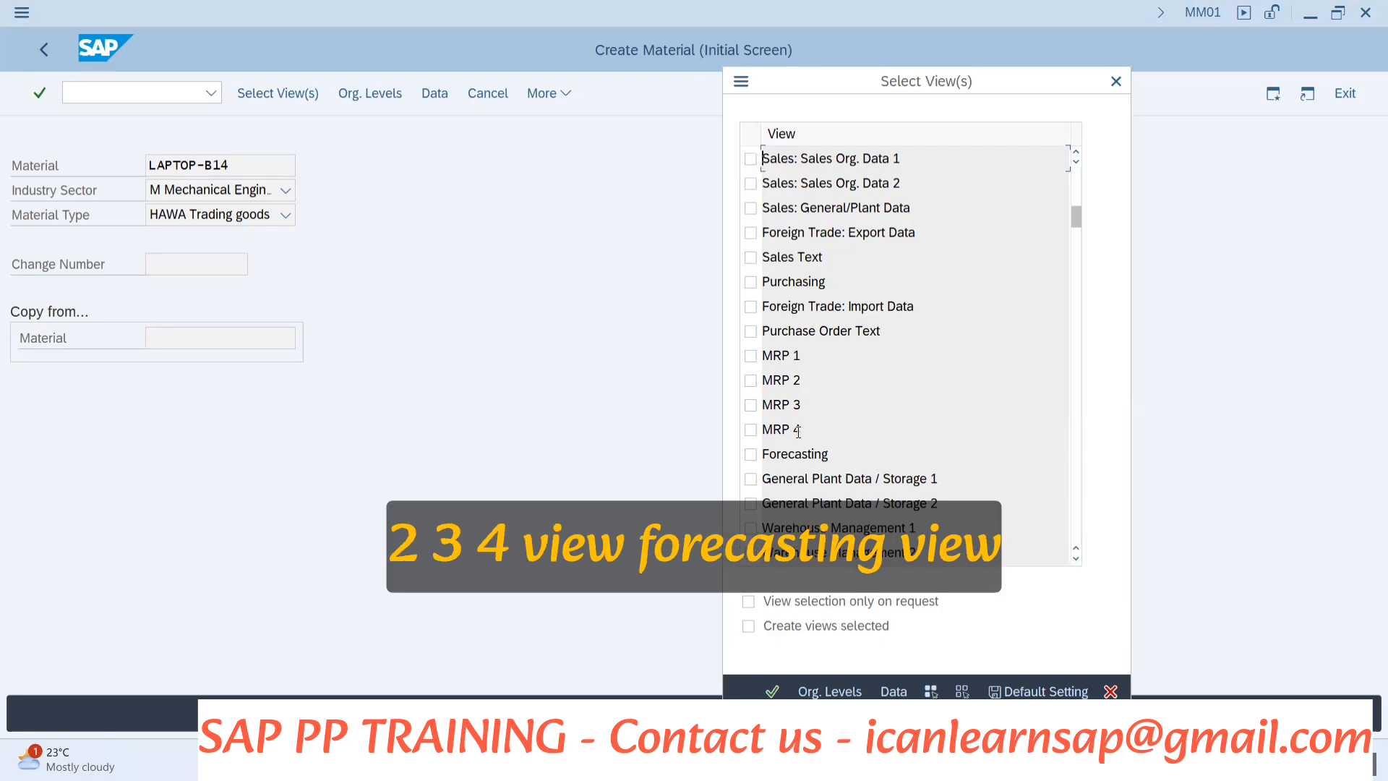
scroll(790, 438, "down", 1)
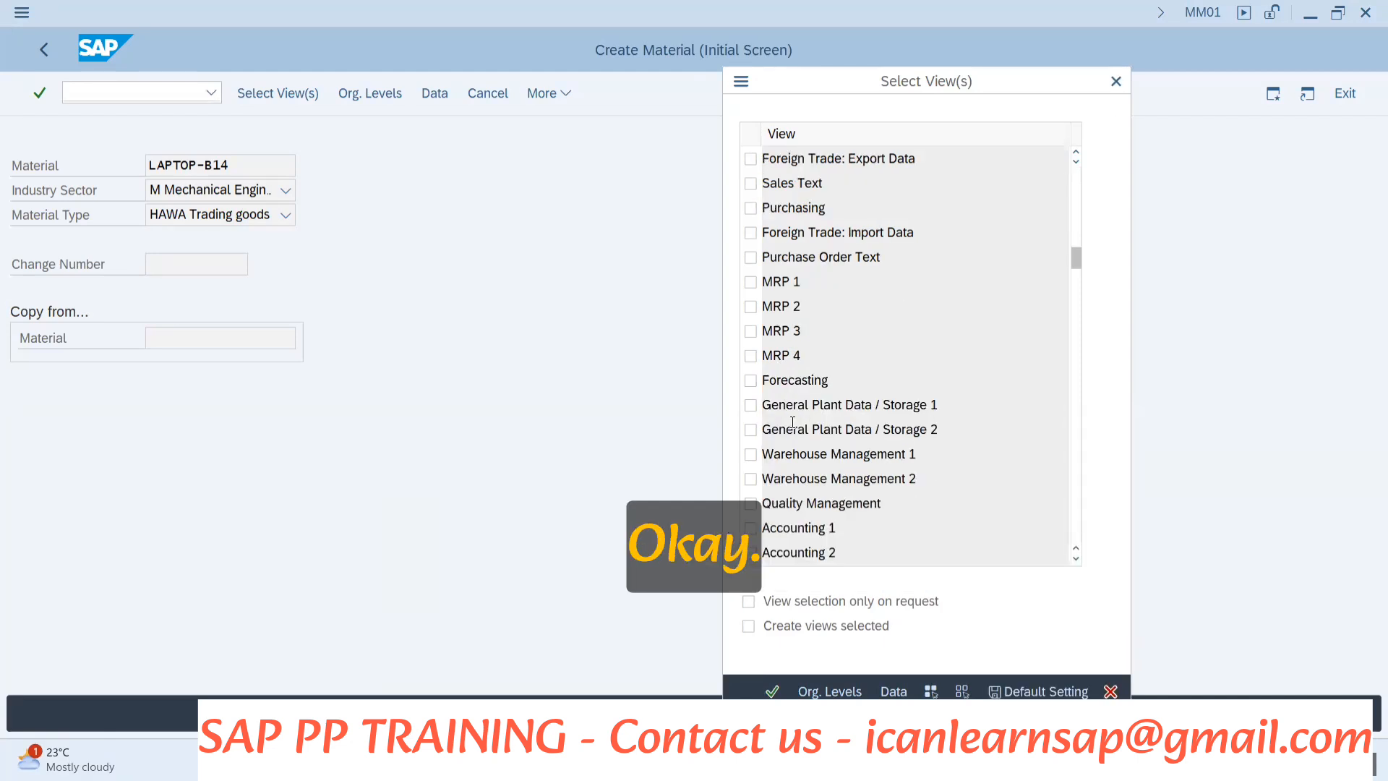
scroll(793, 423, "down", 1)
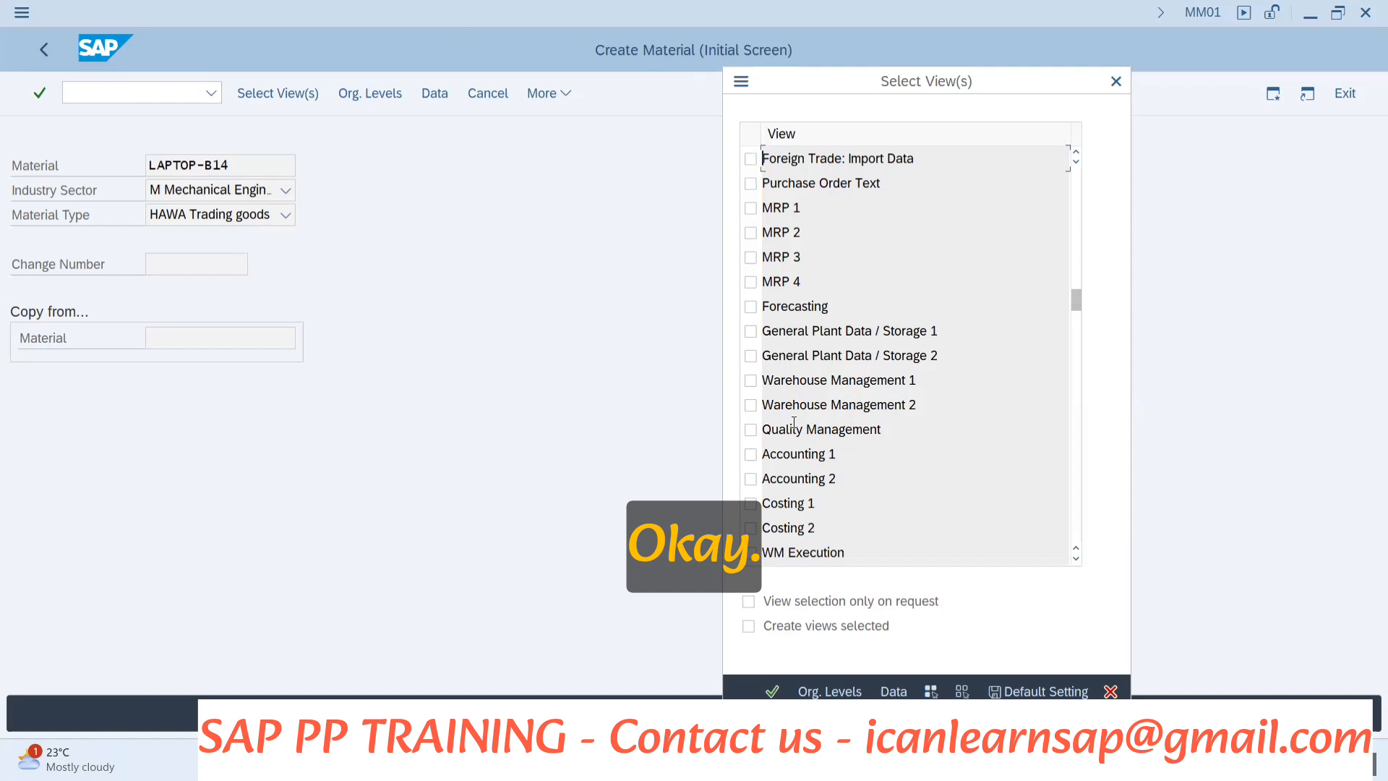
scroll(793, 423, "up", 1)
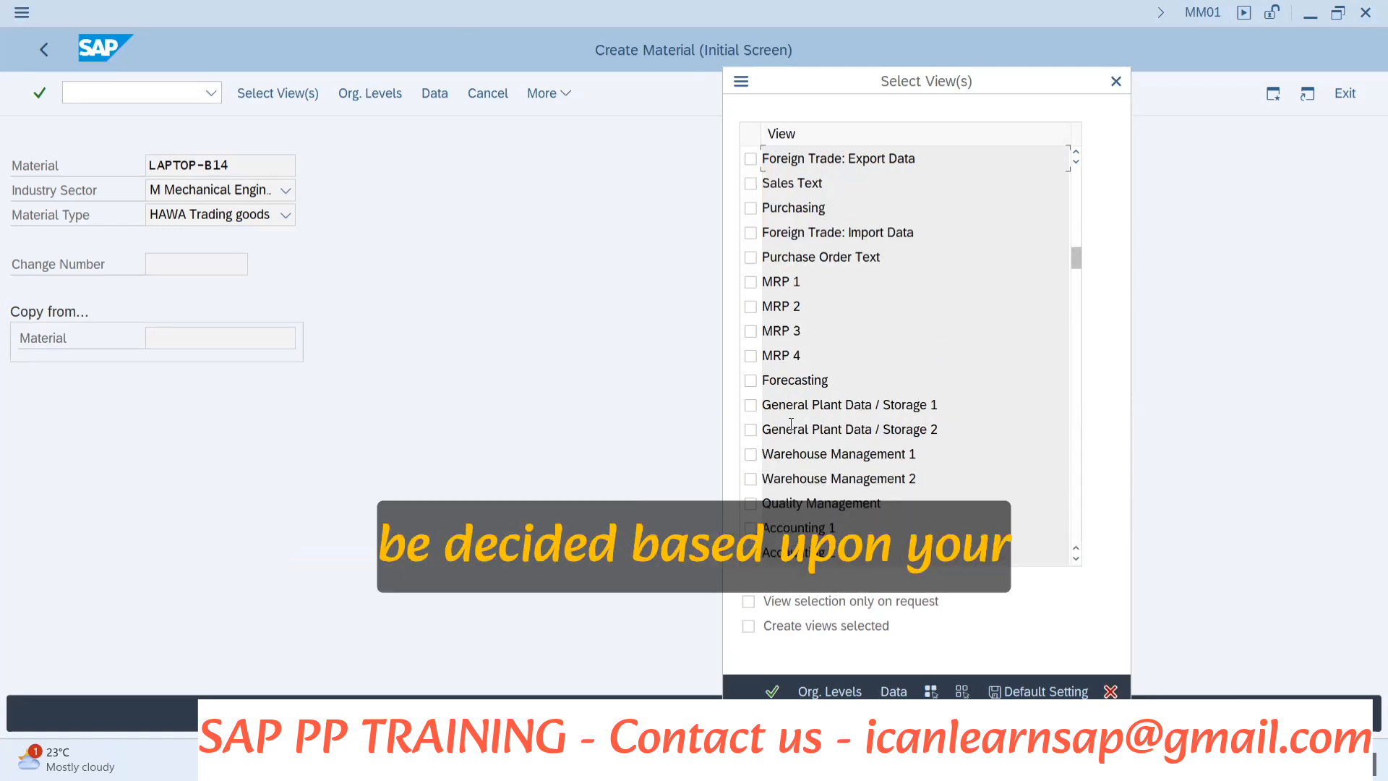
scroll(793, 418, "up", 2)
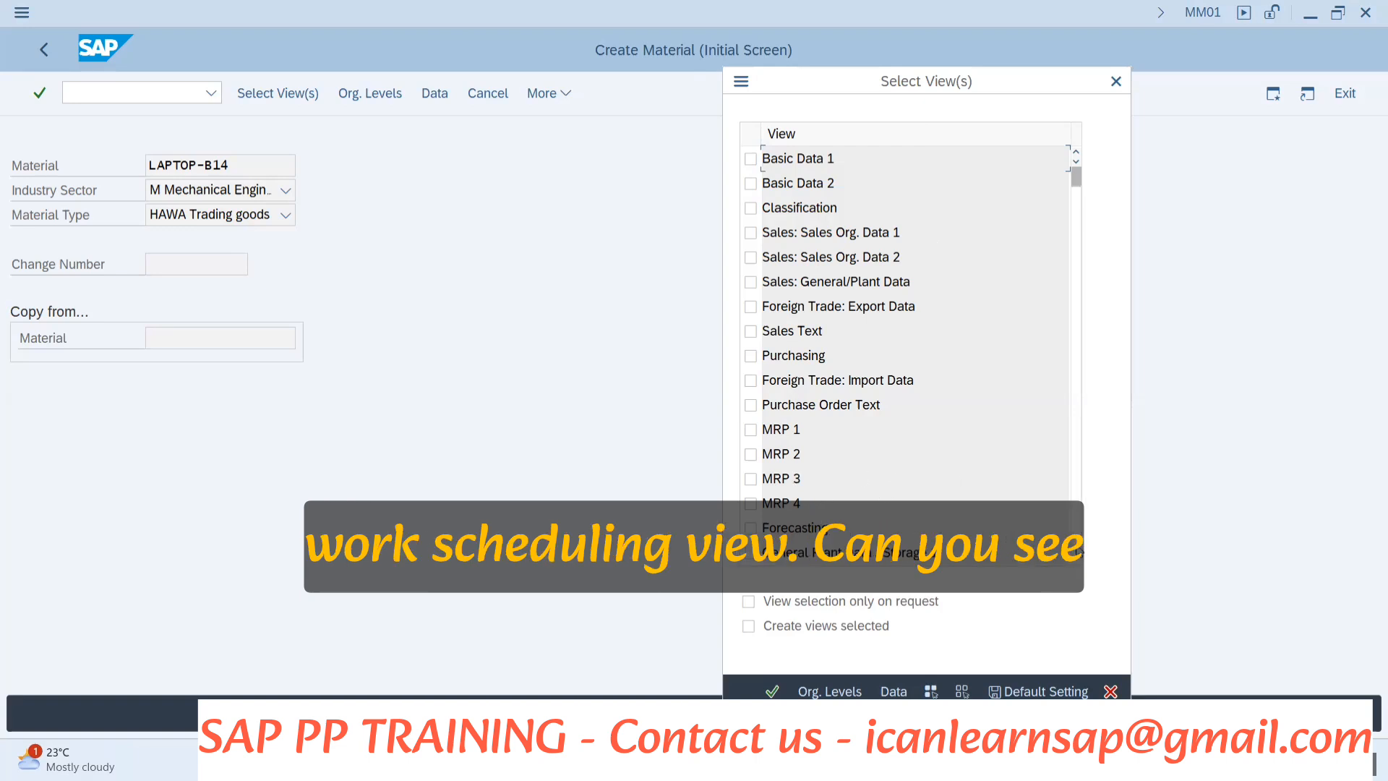
left_click(1077, 563)
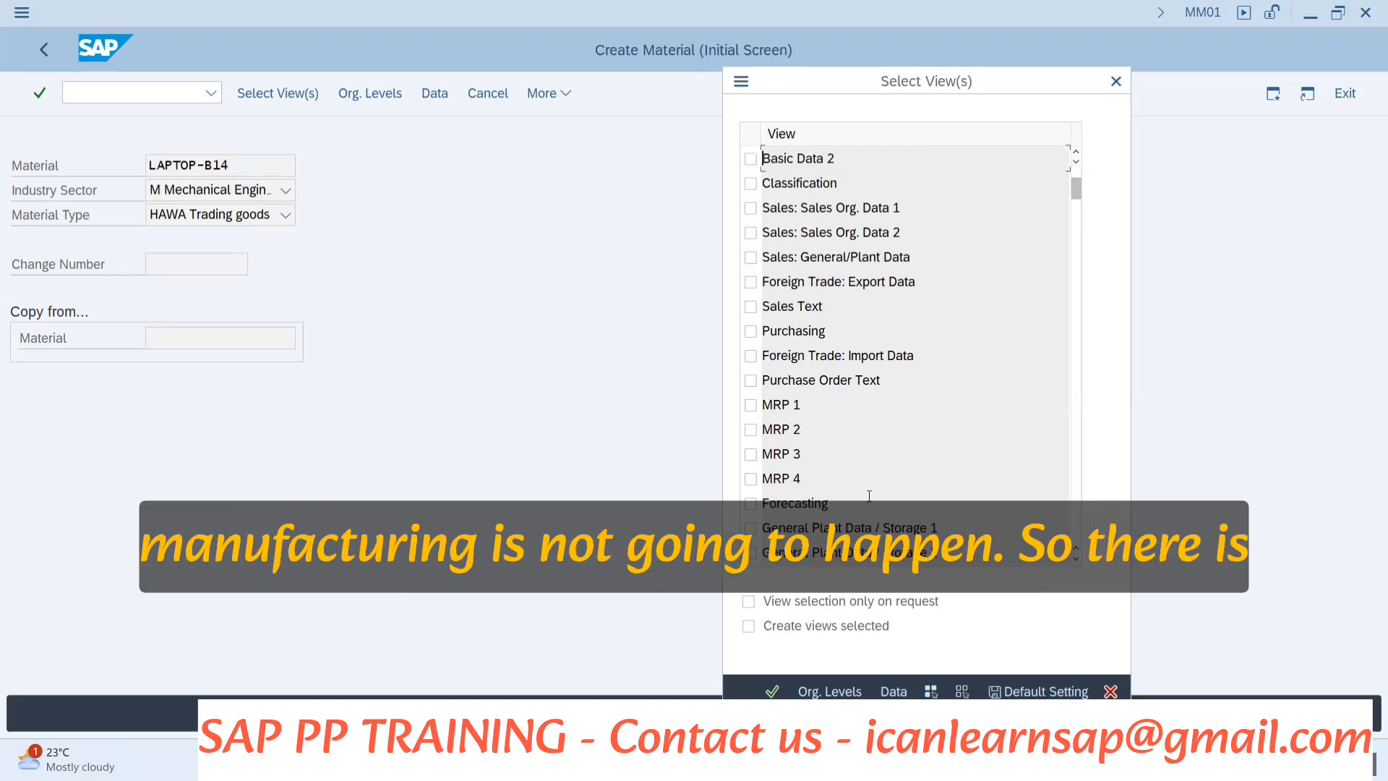
left_click(1077, 558)
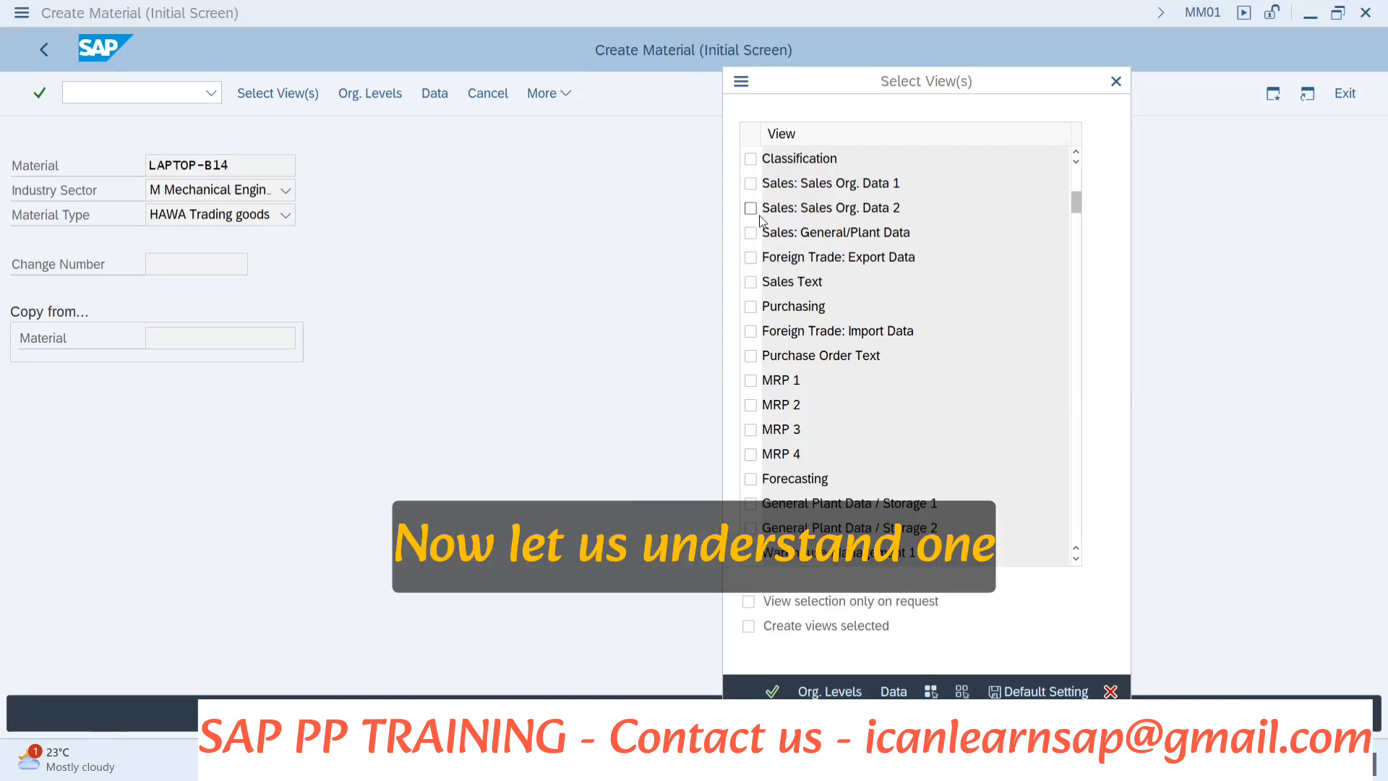
Close the view selection without choosing a view and set the industry sector to P Pharmaceuticals.
left_click(1117, 80)
left_click(279, 191)
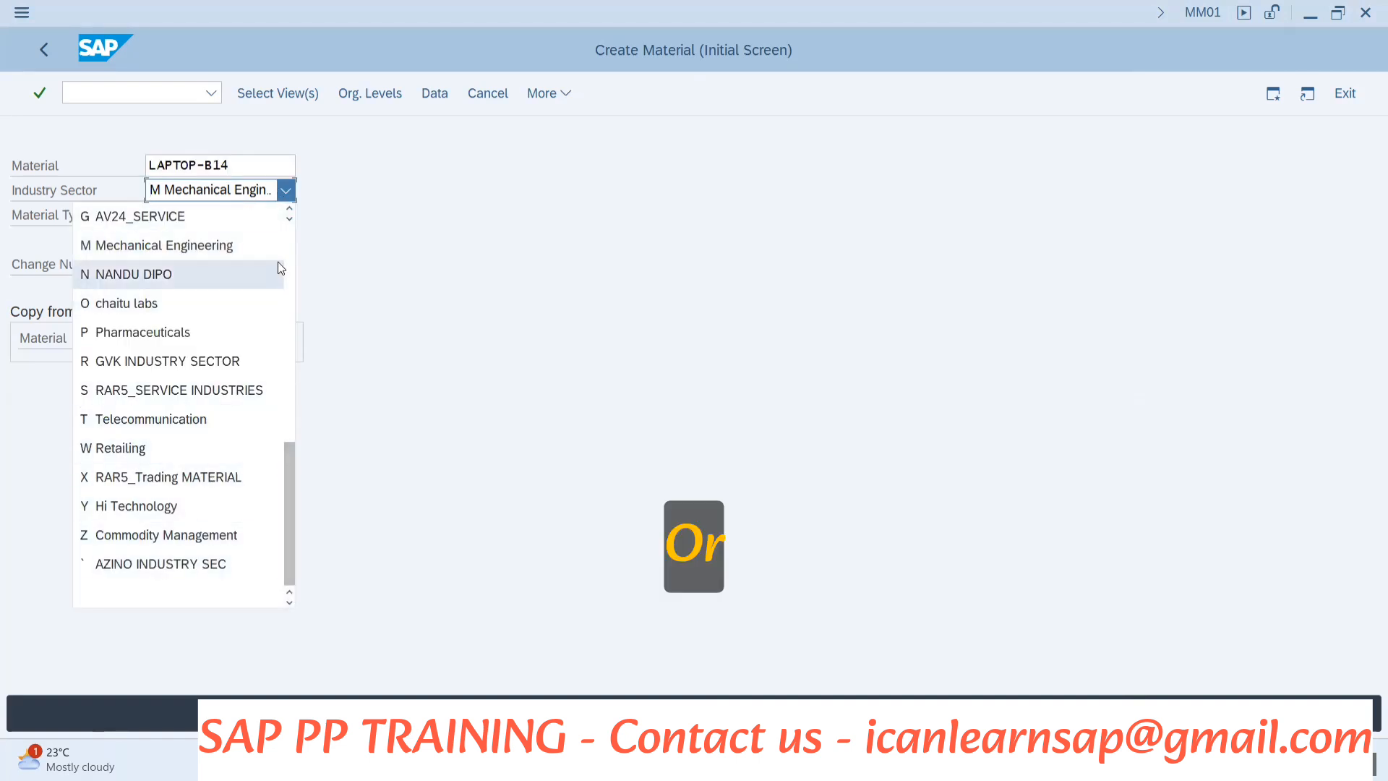
left_click(200, 330)
Set the material type to FERT finished material and submit the entries to list the available views.
left_click(286, 214)
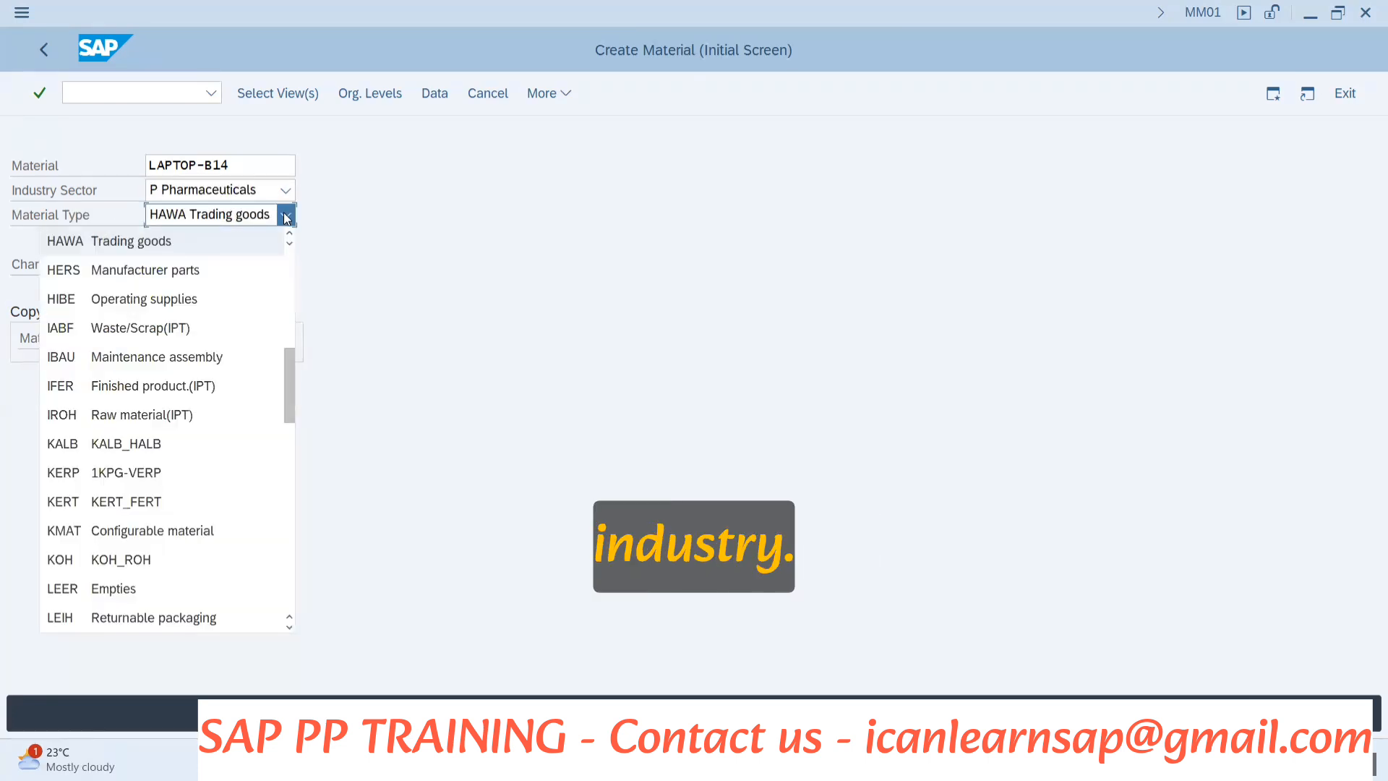
scroll(210, 315, "up", 4)
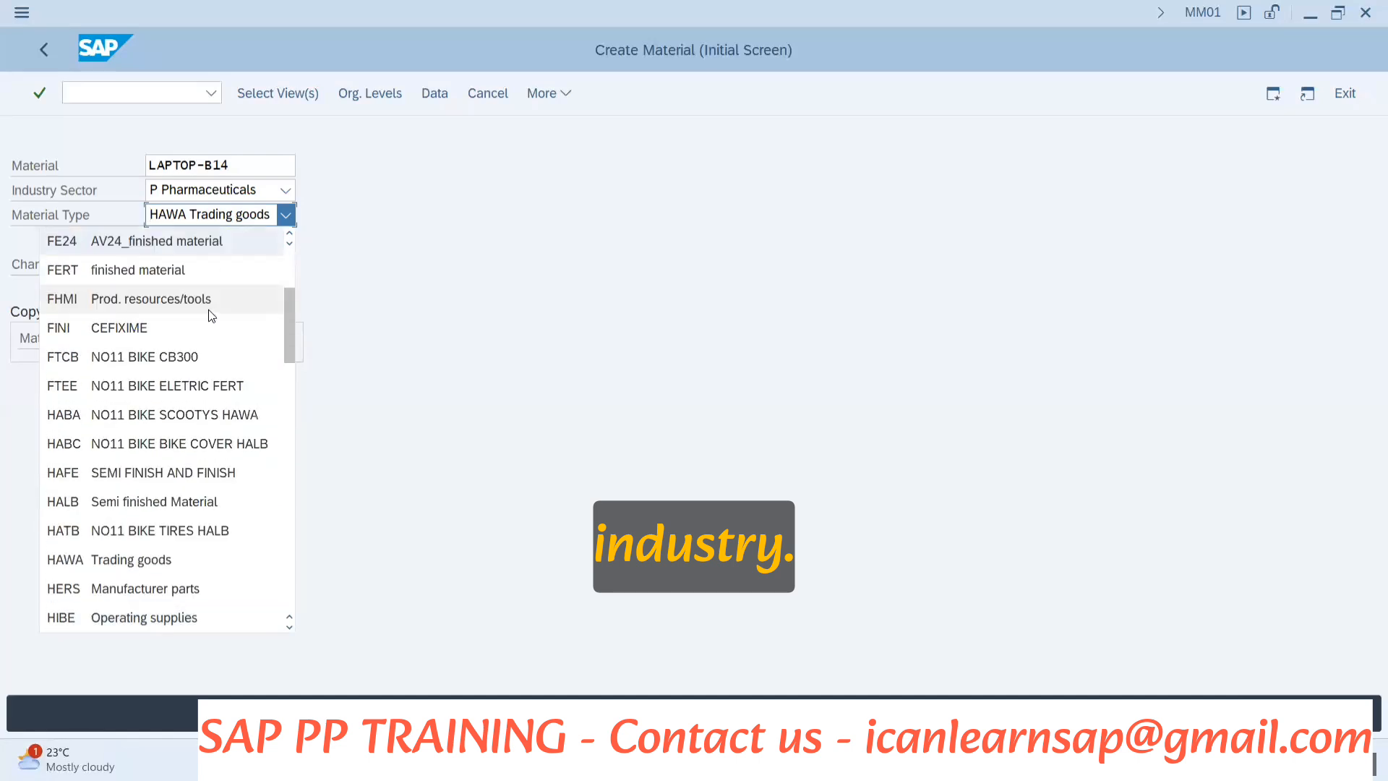
left_click(149, 269)
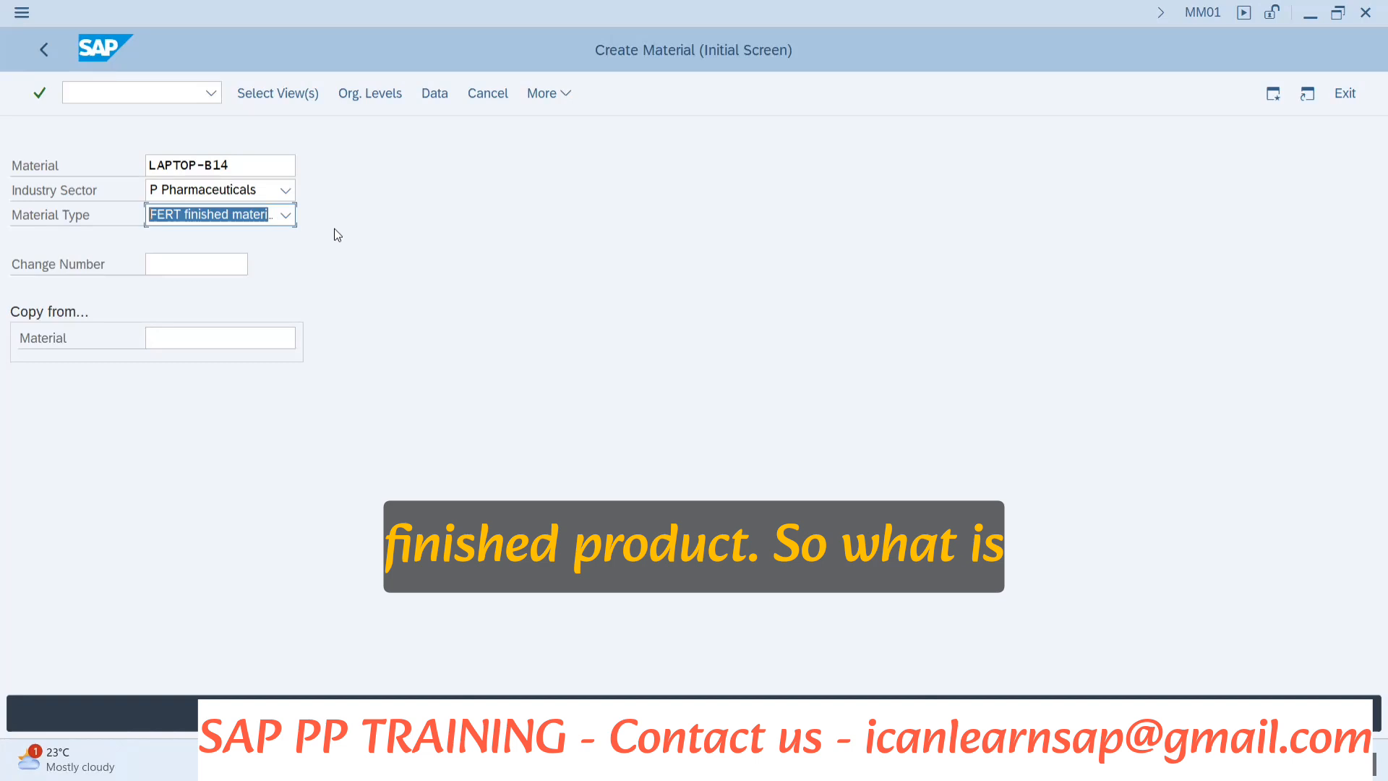
key("Return")
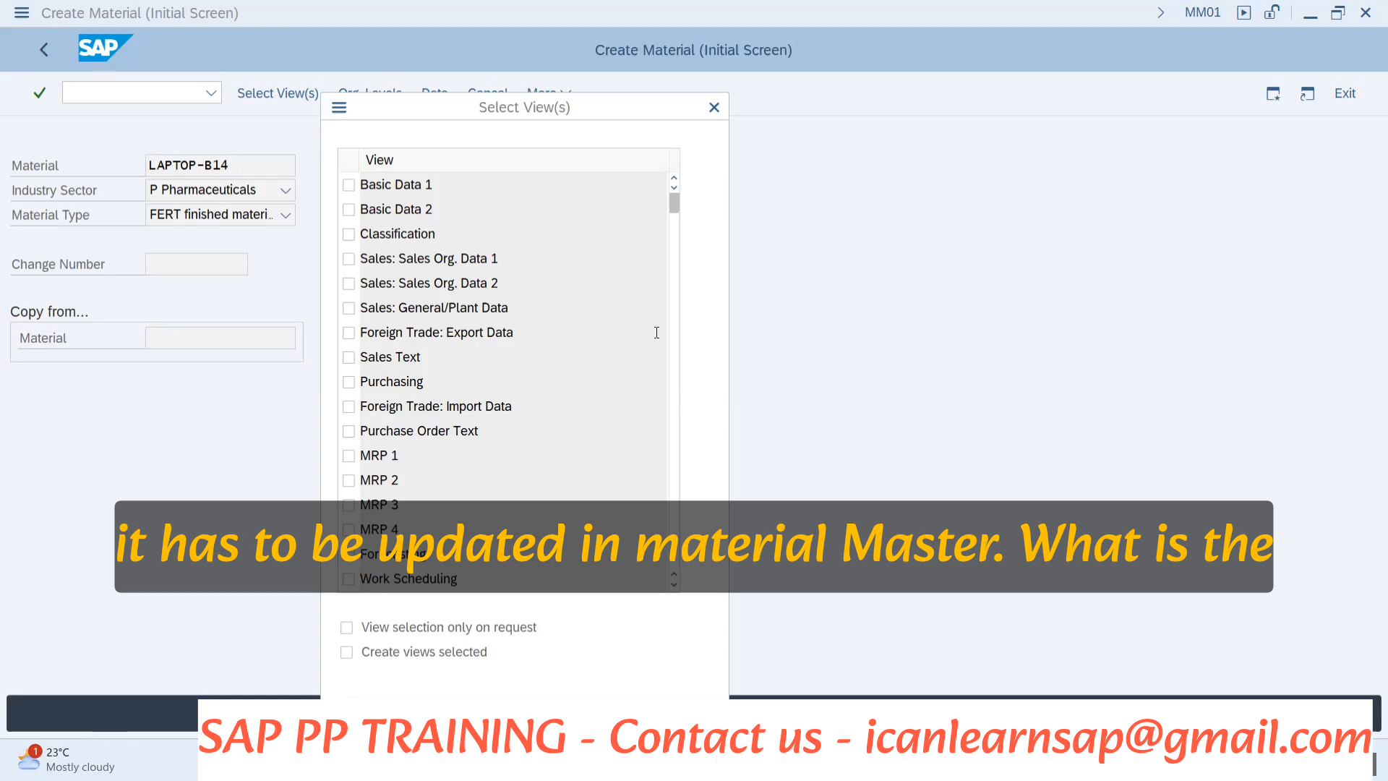
Select the General Plant Data / Storage 1 and 2 views, open them and check the minimum remaining and total shelf life fields.
left_click(674, 586)
left_click(675, 585)
left_click(675, 585)
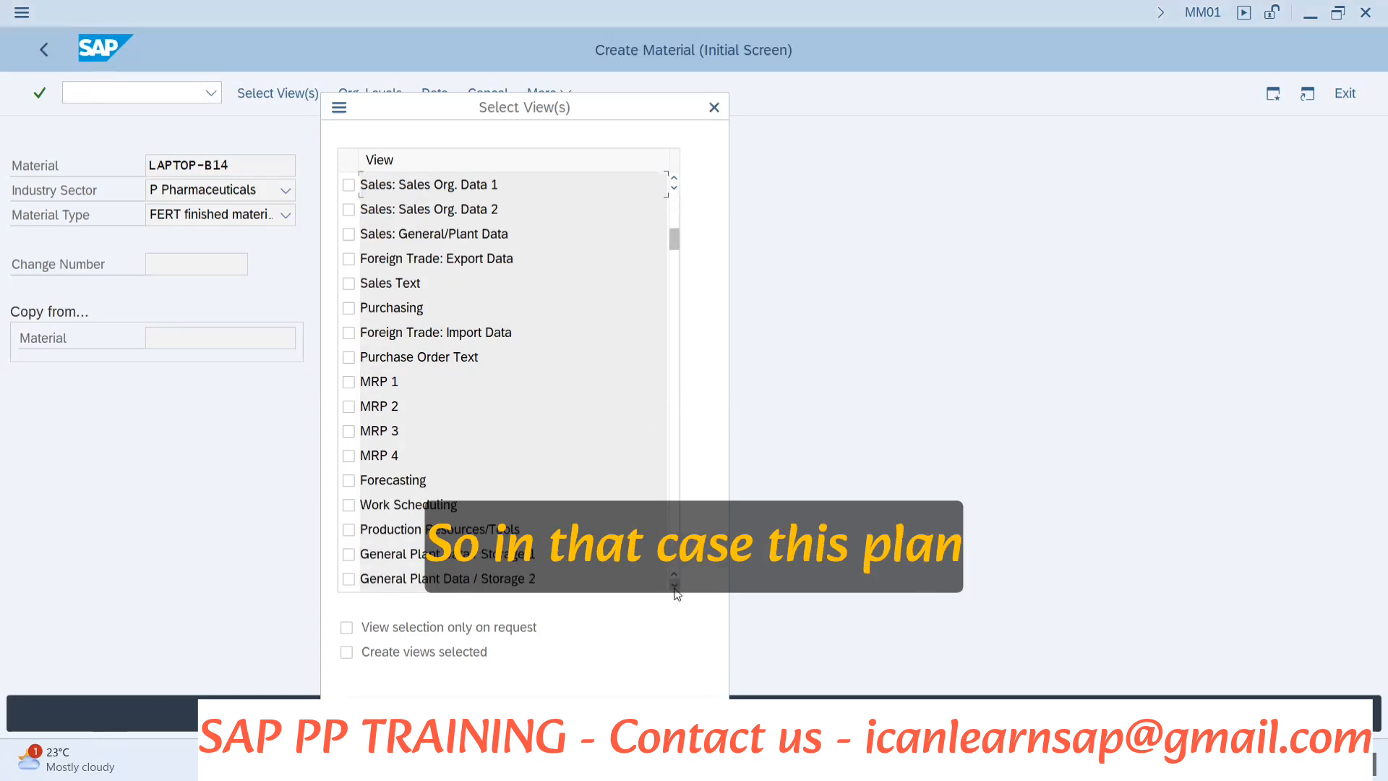
left_click(675, 586)
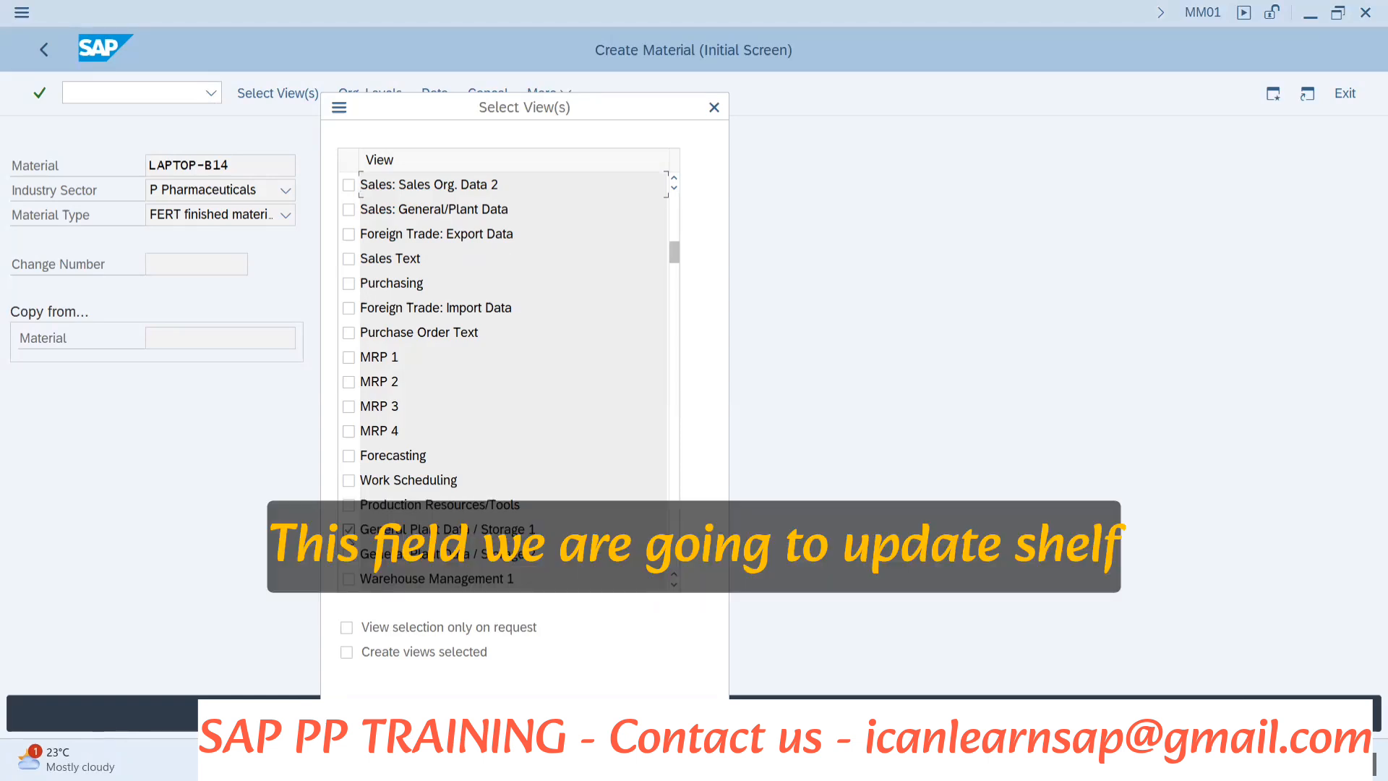
left_click(348, 554)
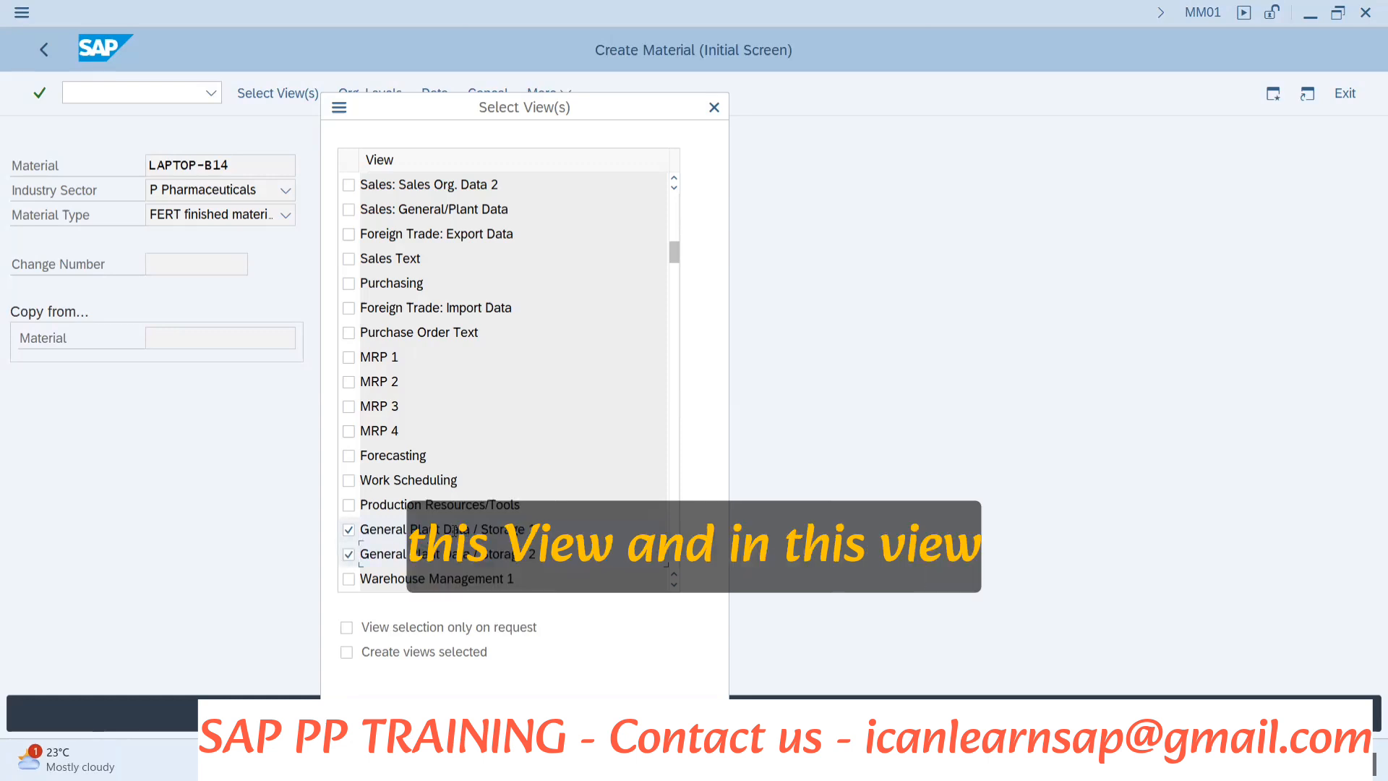
key("Return")
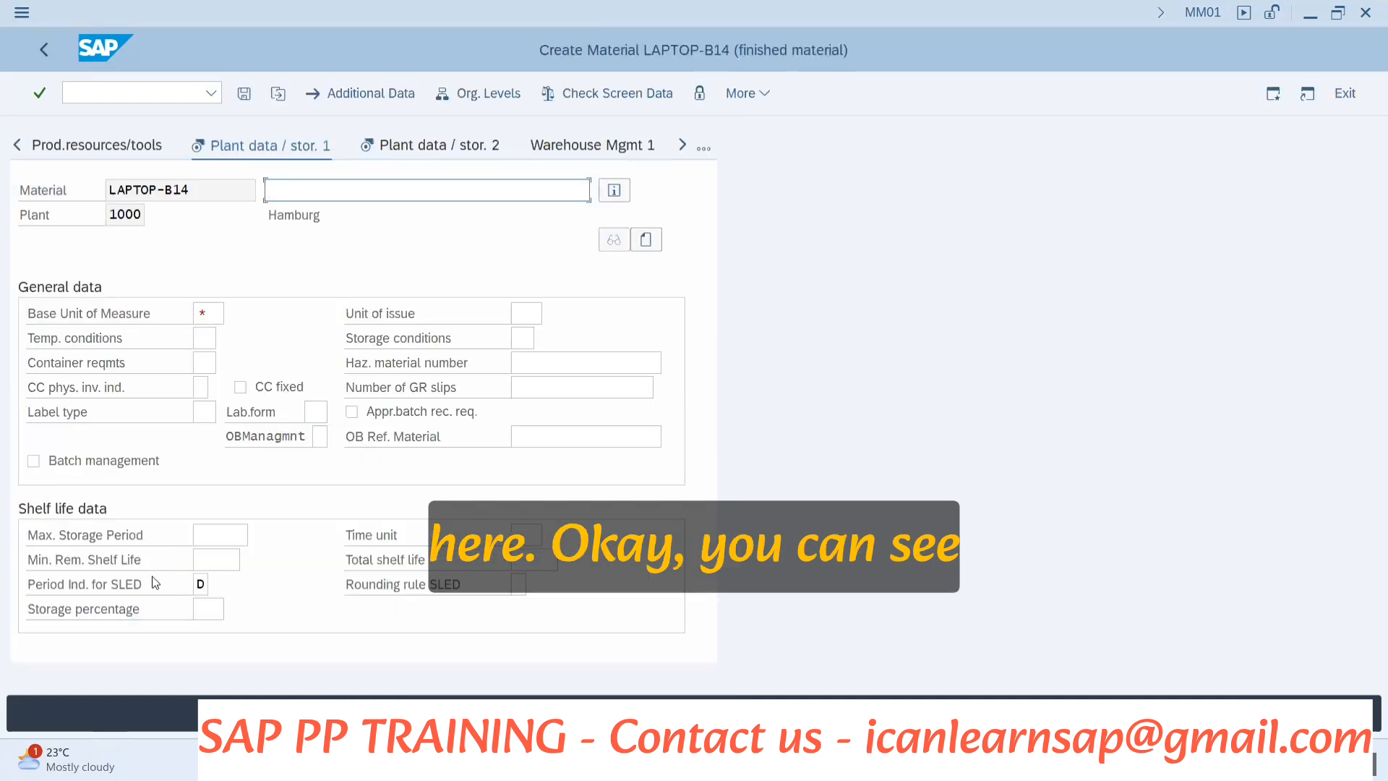
left_click(225, 565)
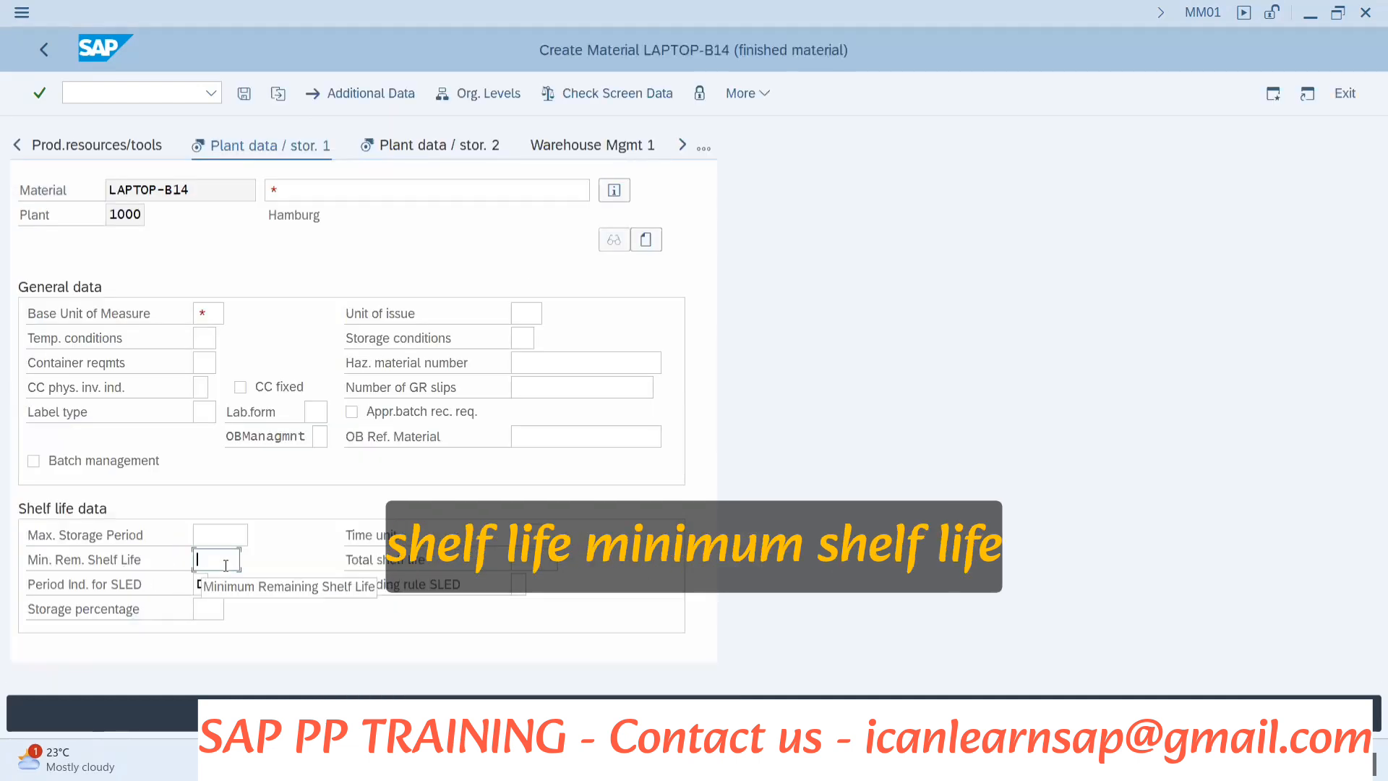
left_click(519, 566)
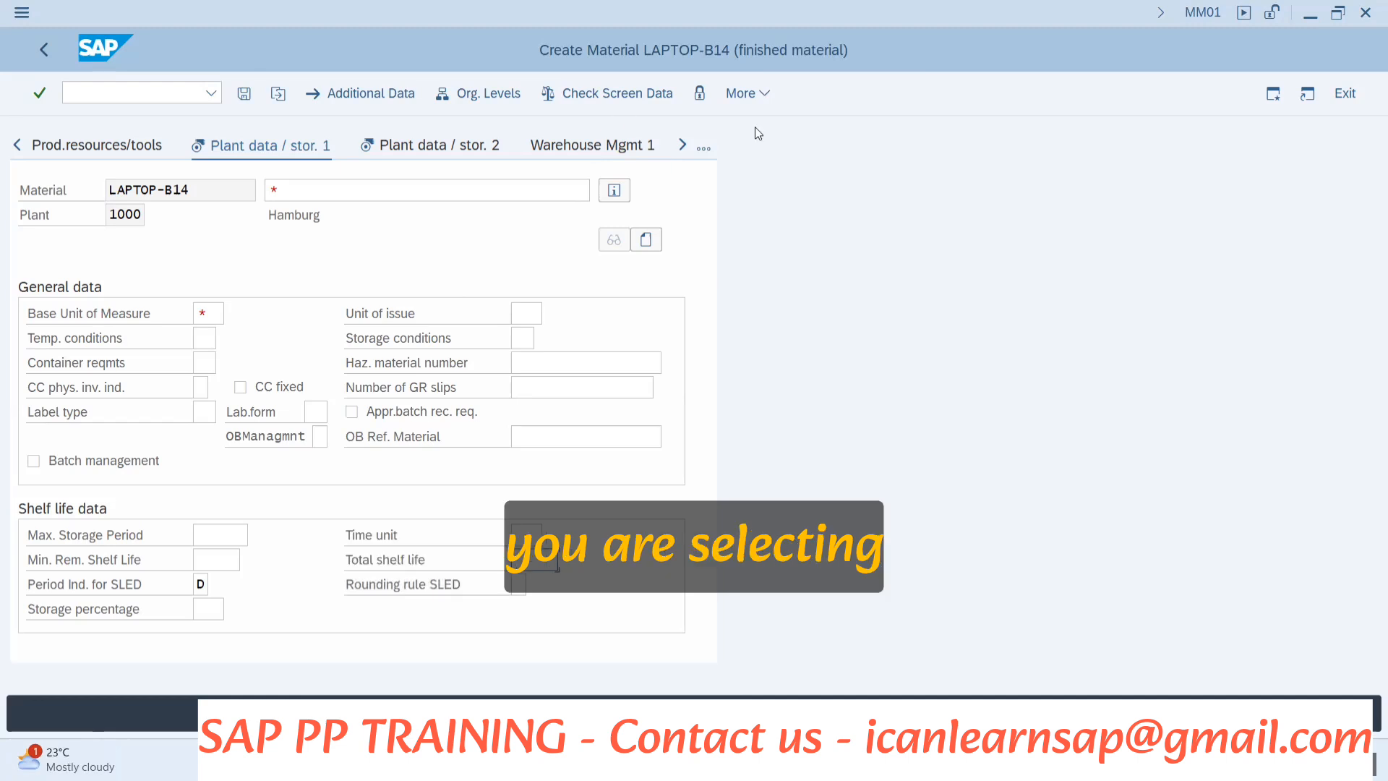
Leave the material creation without saving and log off from SAP.
left_click(29, 45)
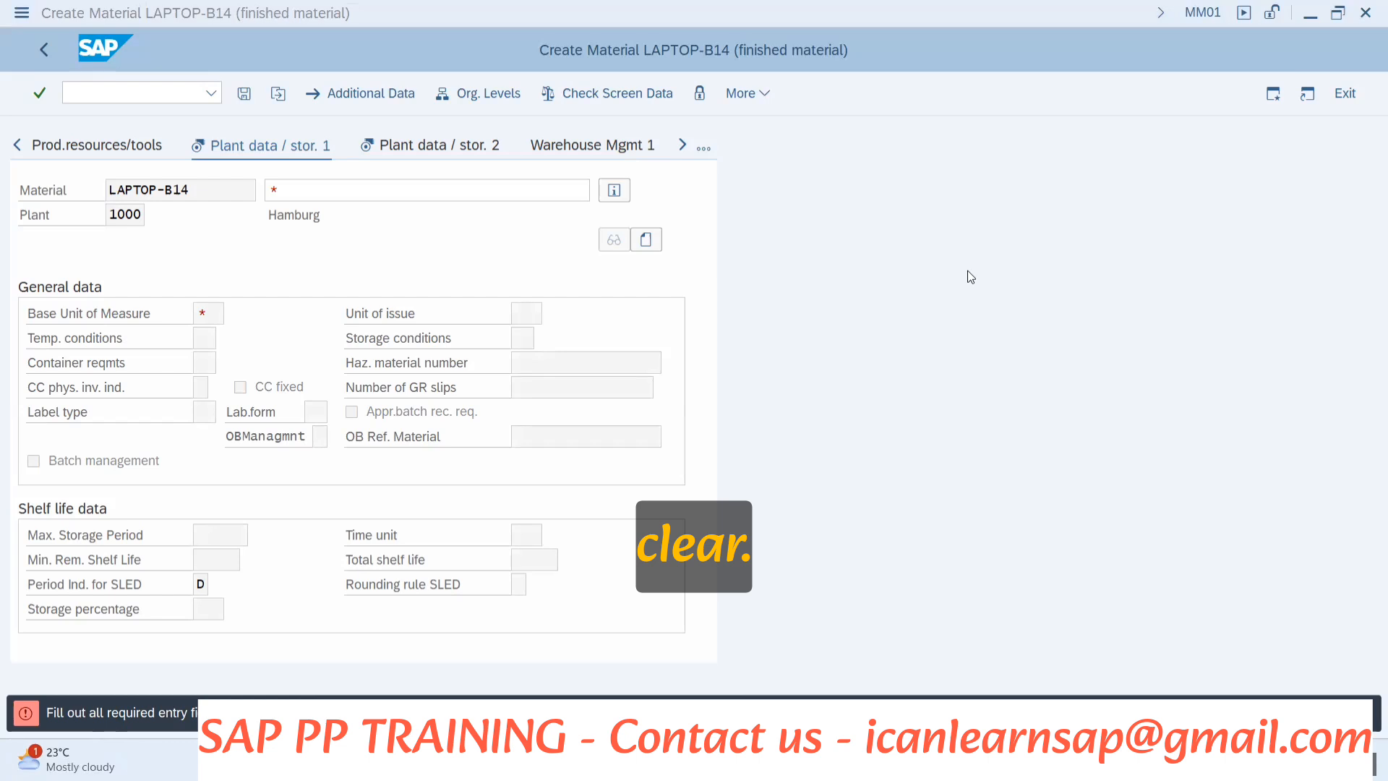
left_click(1365, 12)
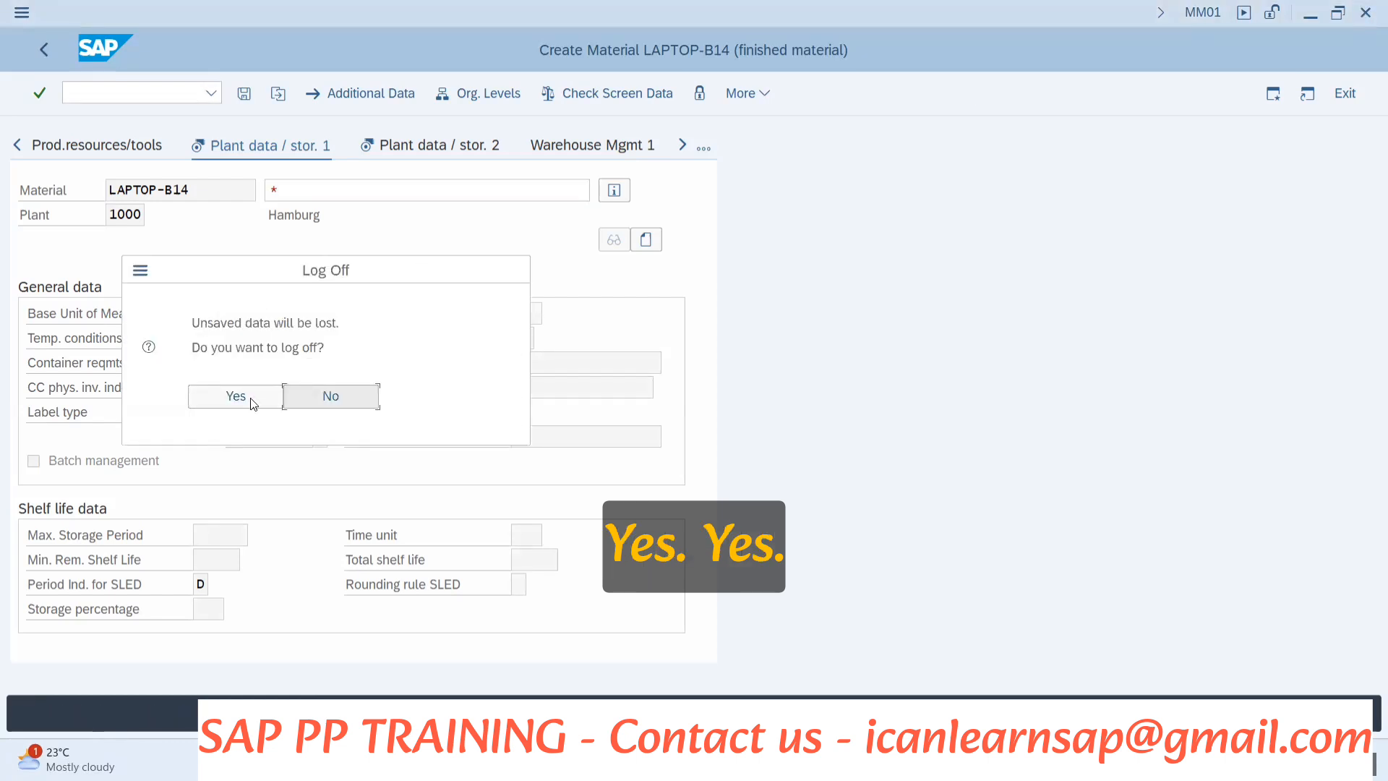
left_click(236, 396)
key("alt")
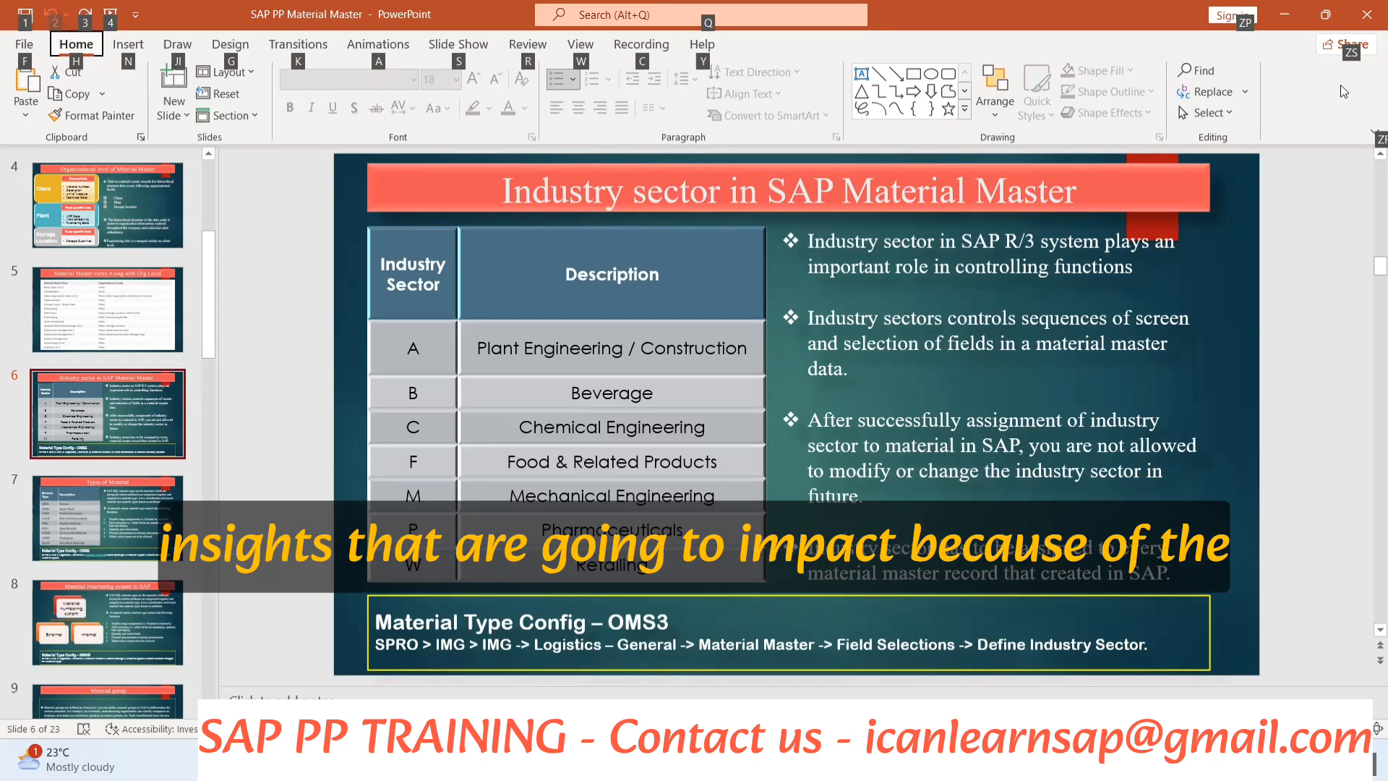
key("alt+Tab")
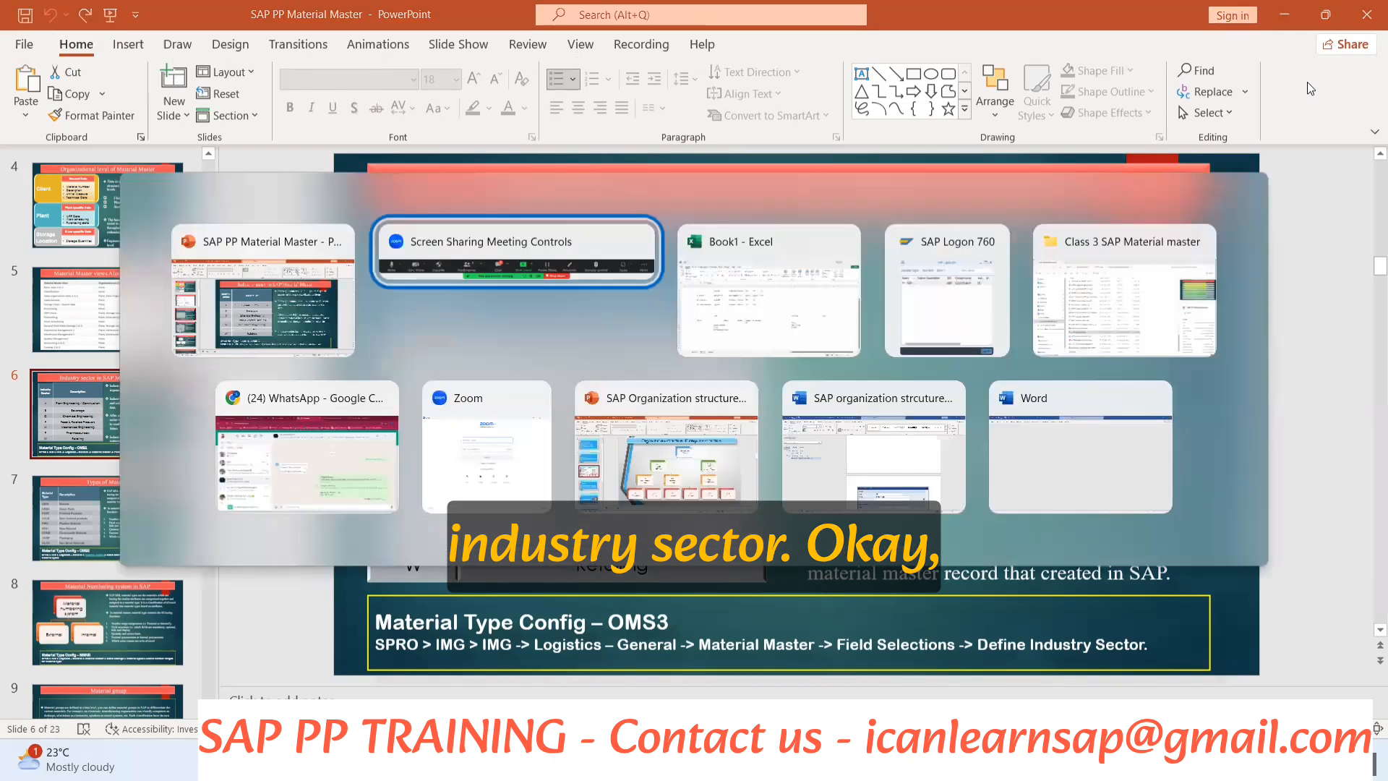
key("alt+shift+Tab")
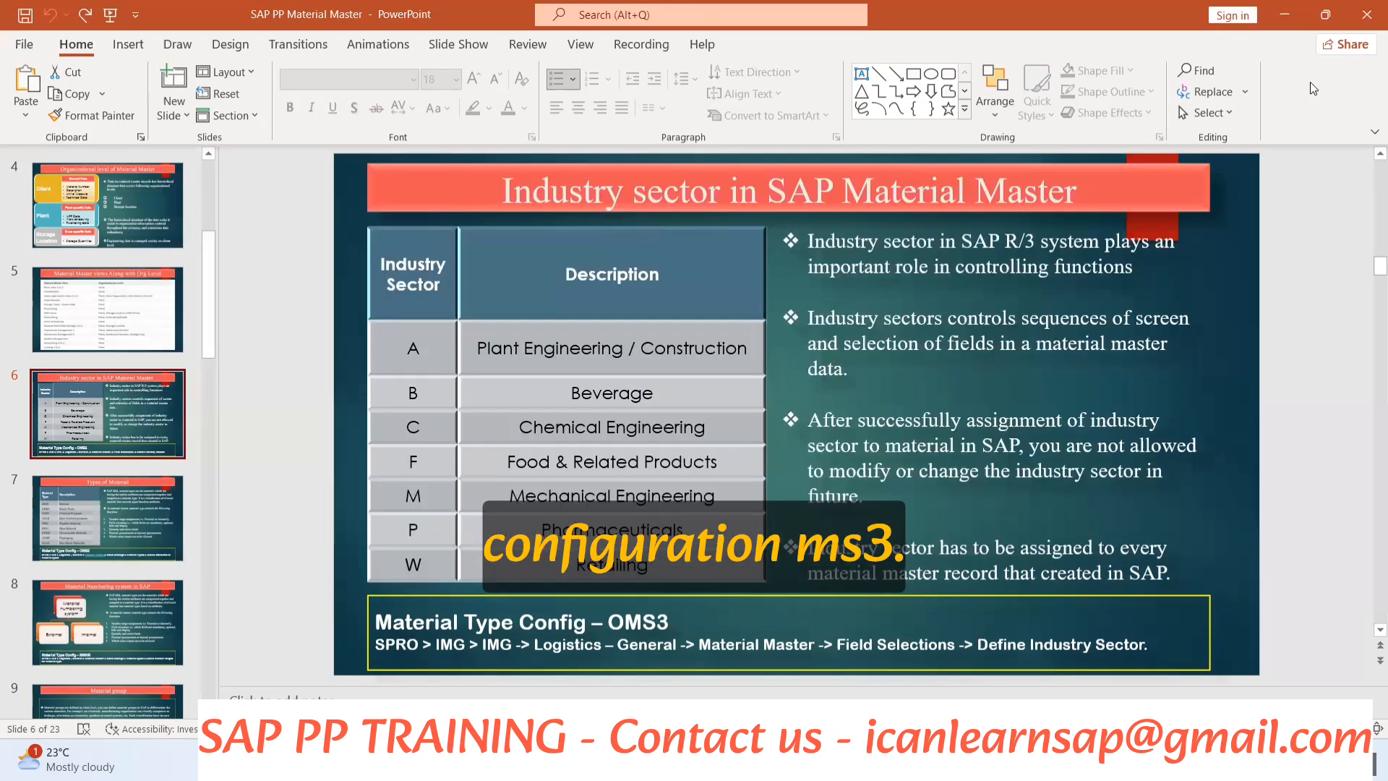
Switch from the presentation to SAP Logon, open the SAP system connection and log on with the user name and password.
key("alt+Tab")
key("alt+Tab")
key("alt+Tab")
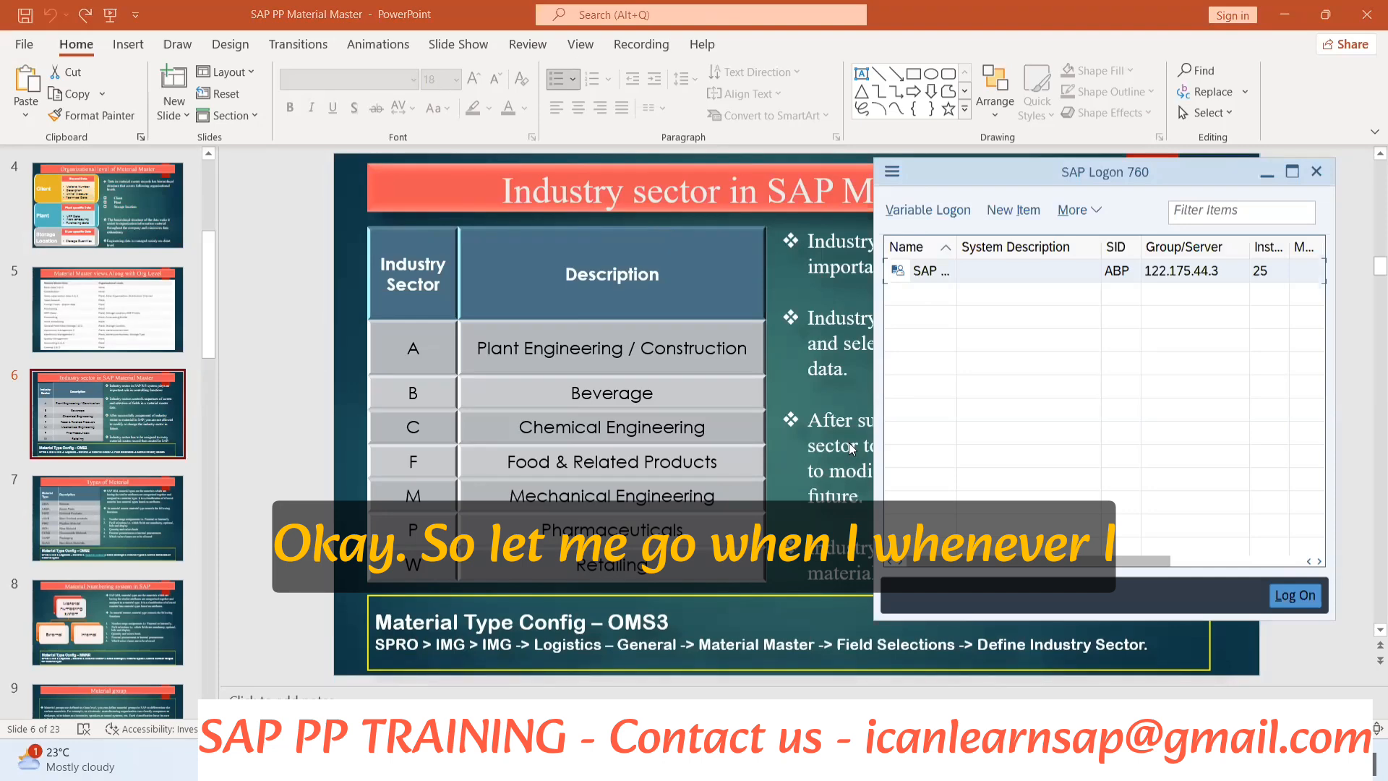
key("alt+Tab")
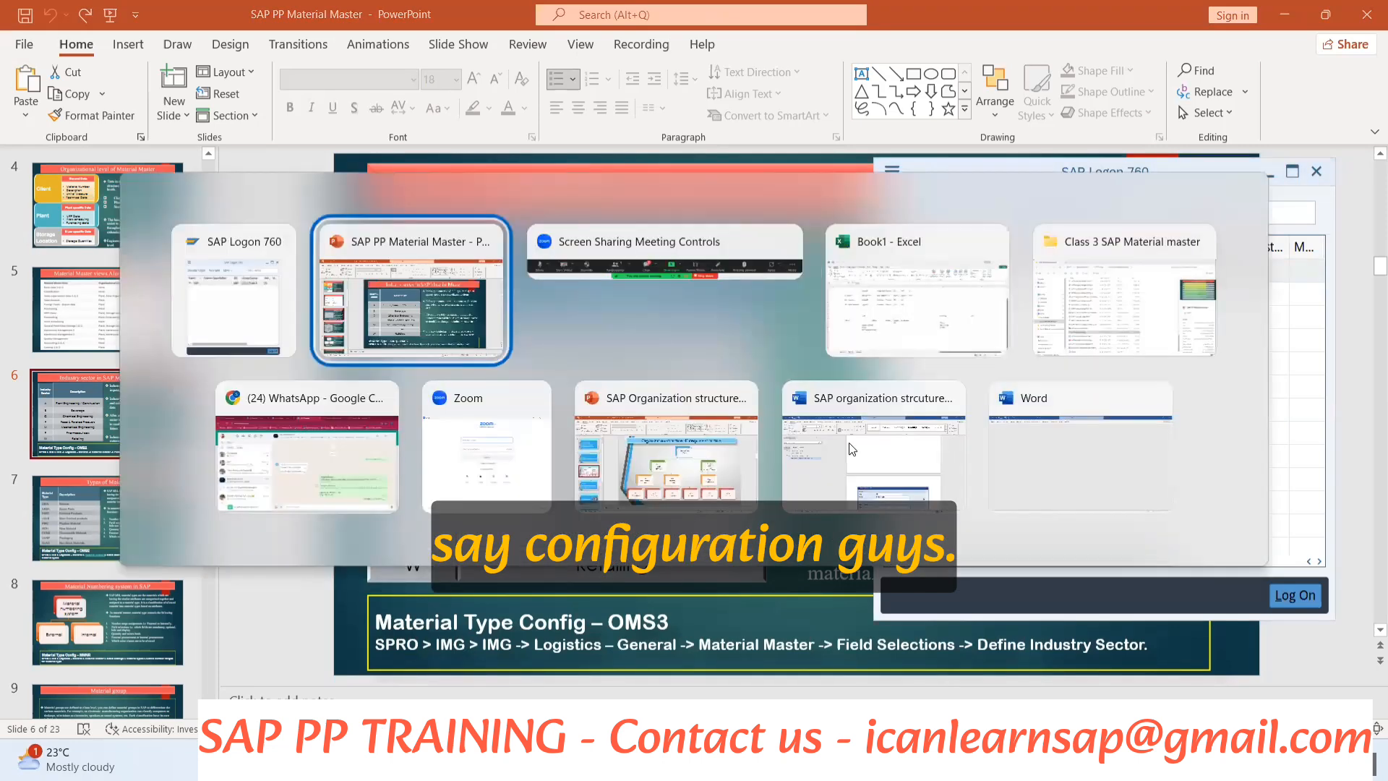
key("alt+shift+Tab")
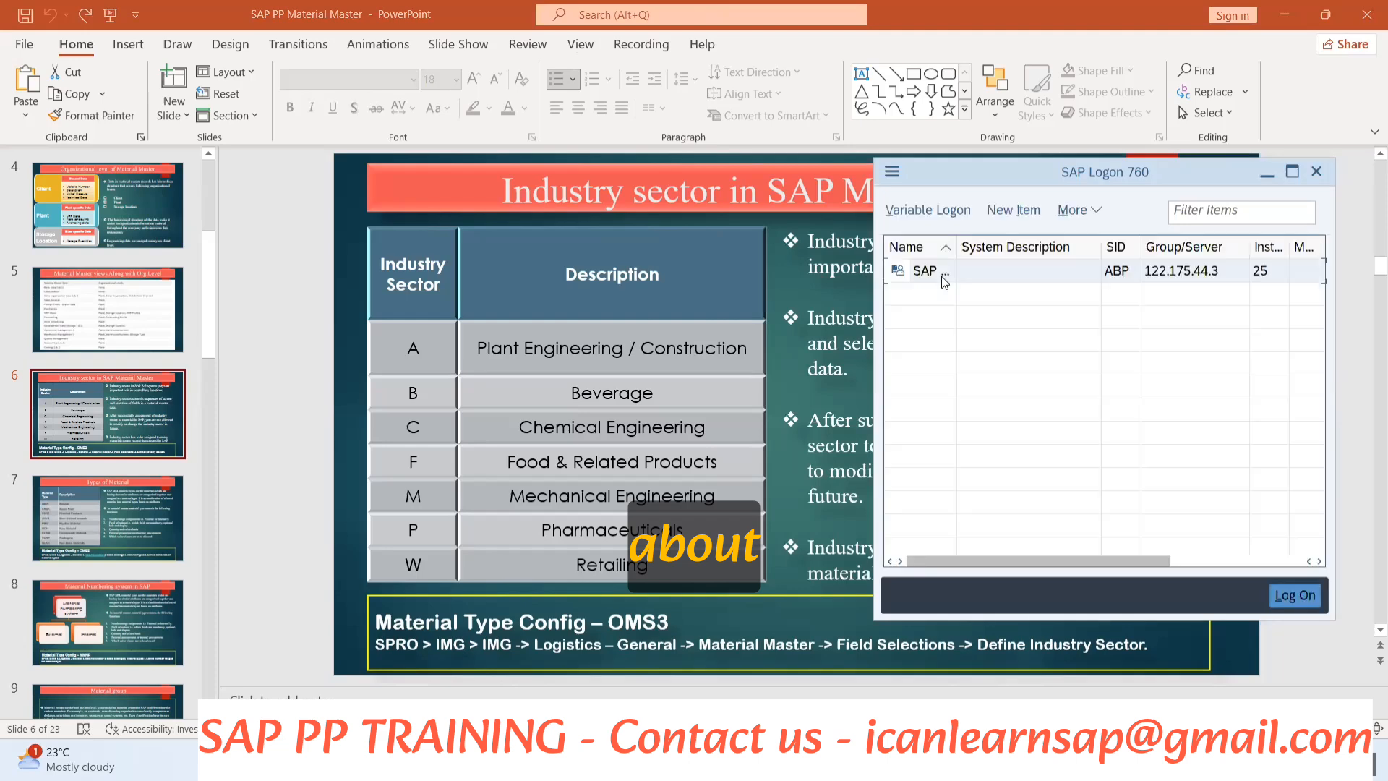
double_click(941, 277)
left_click(216, 190)
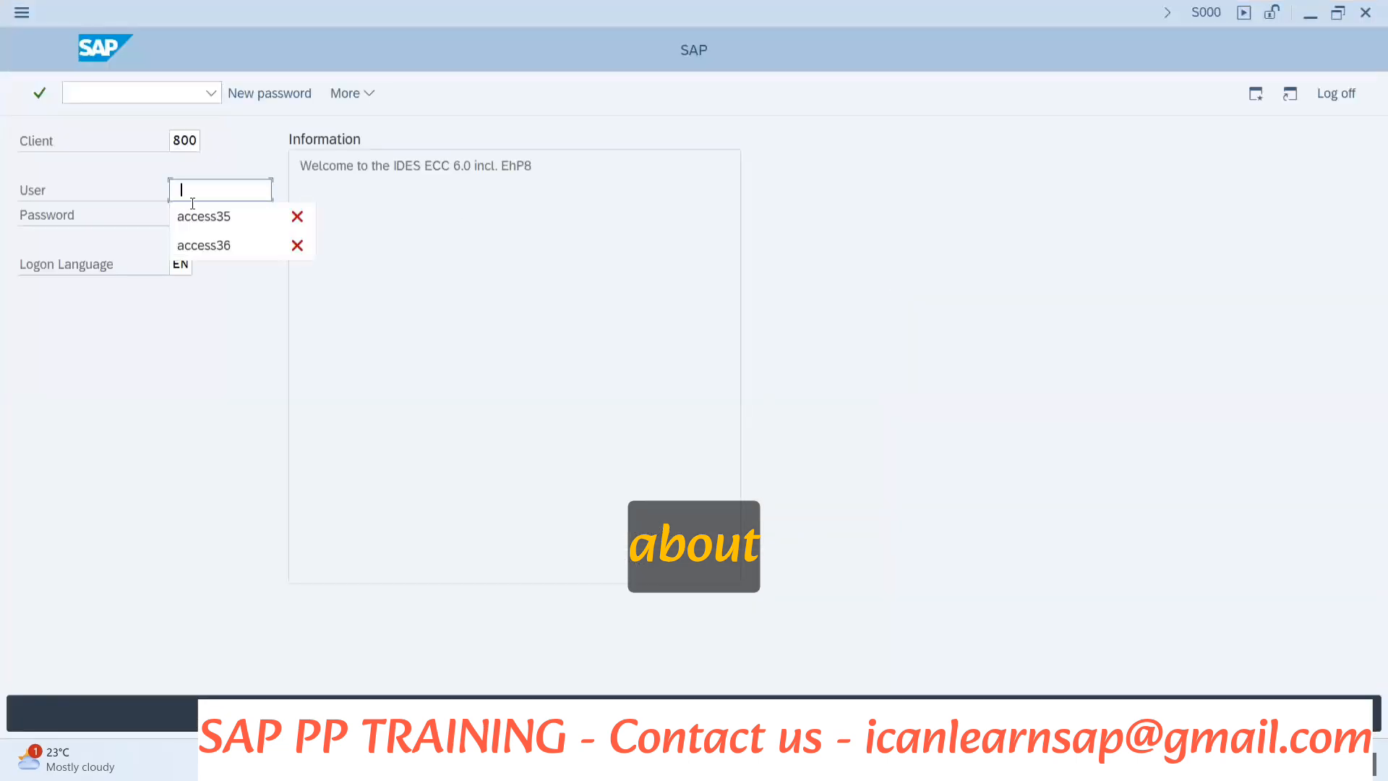
left_click(203, 215)
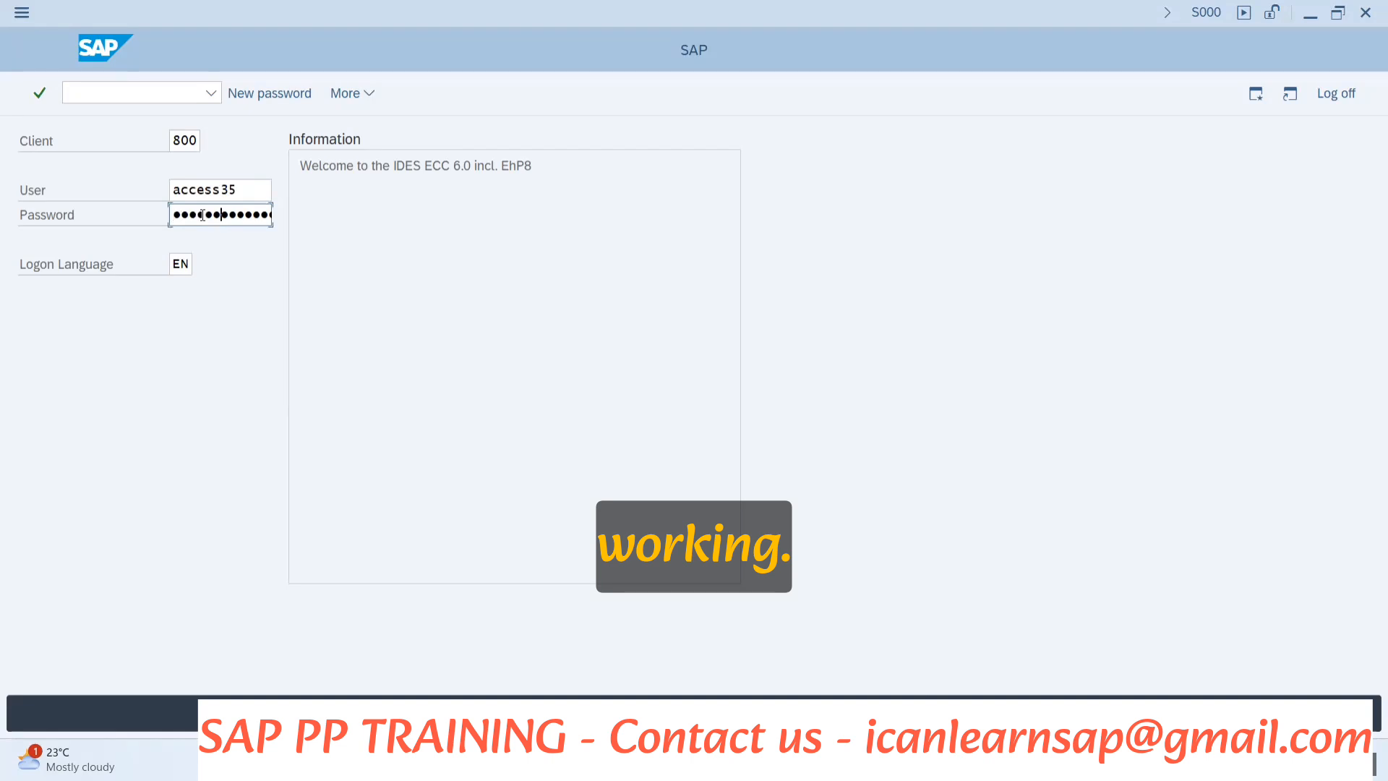
key("Return")
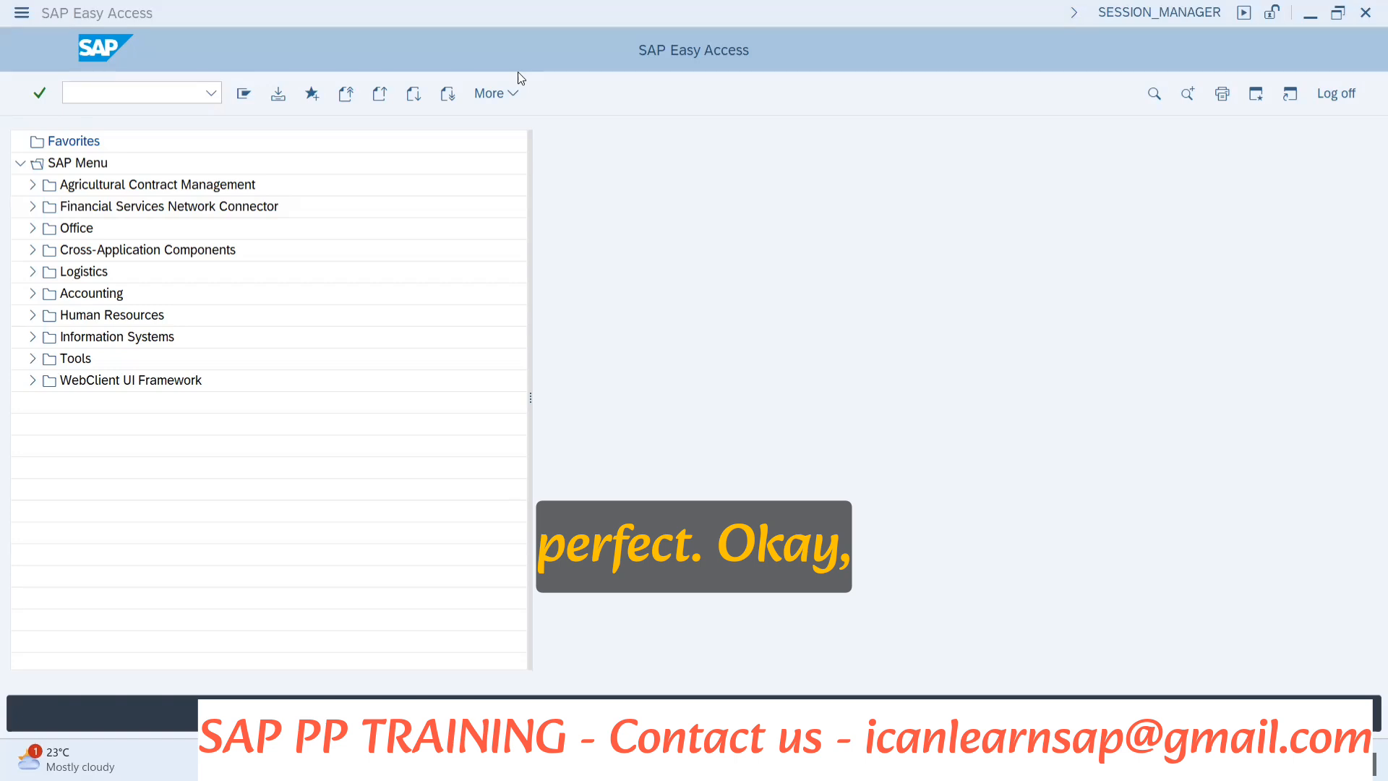
Run transaction OMS3 to open the industry sector configuration.
left_click(162, 90)
type("m")
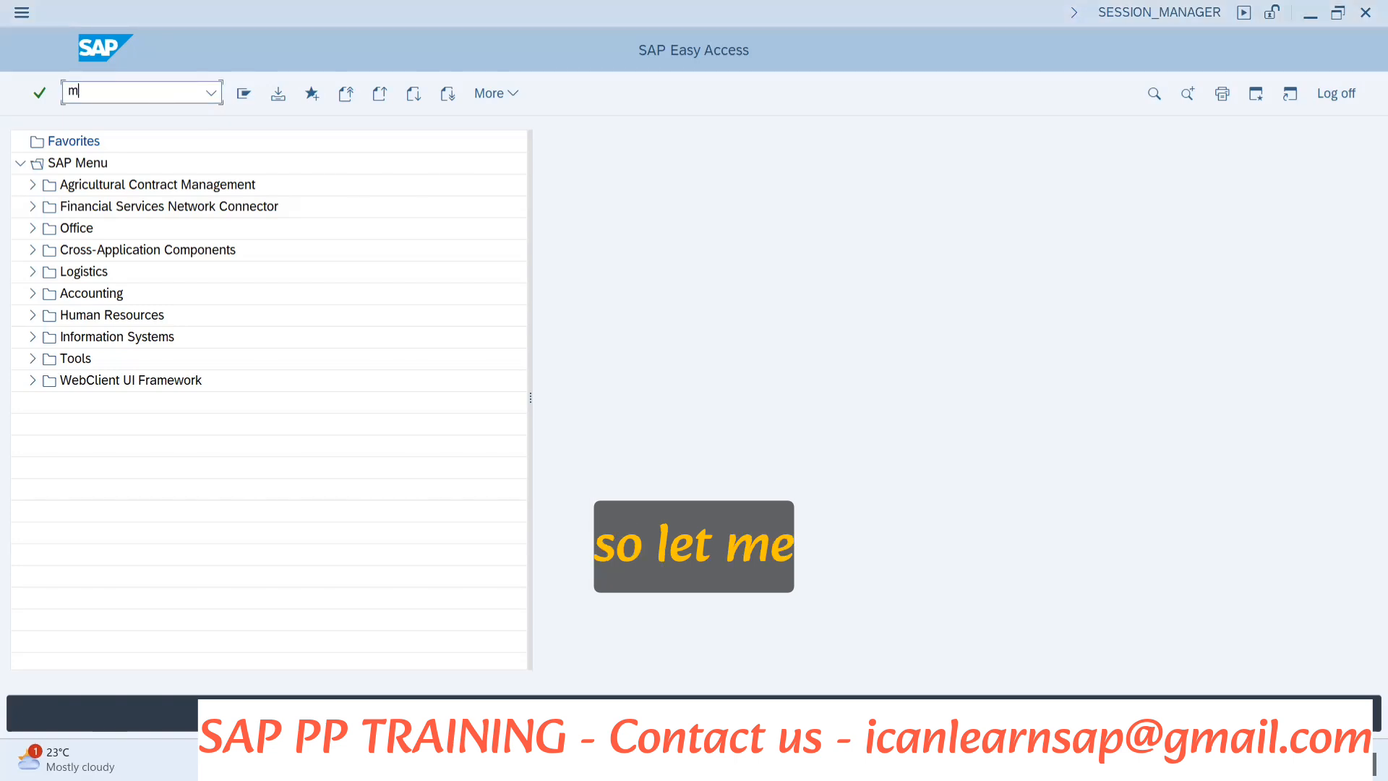
type("m")
key("BackSpace")
key("BackSpace")
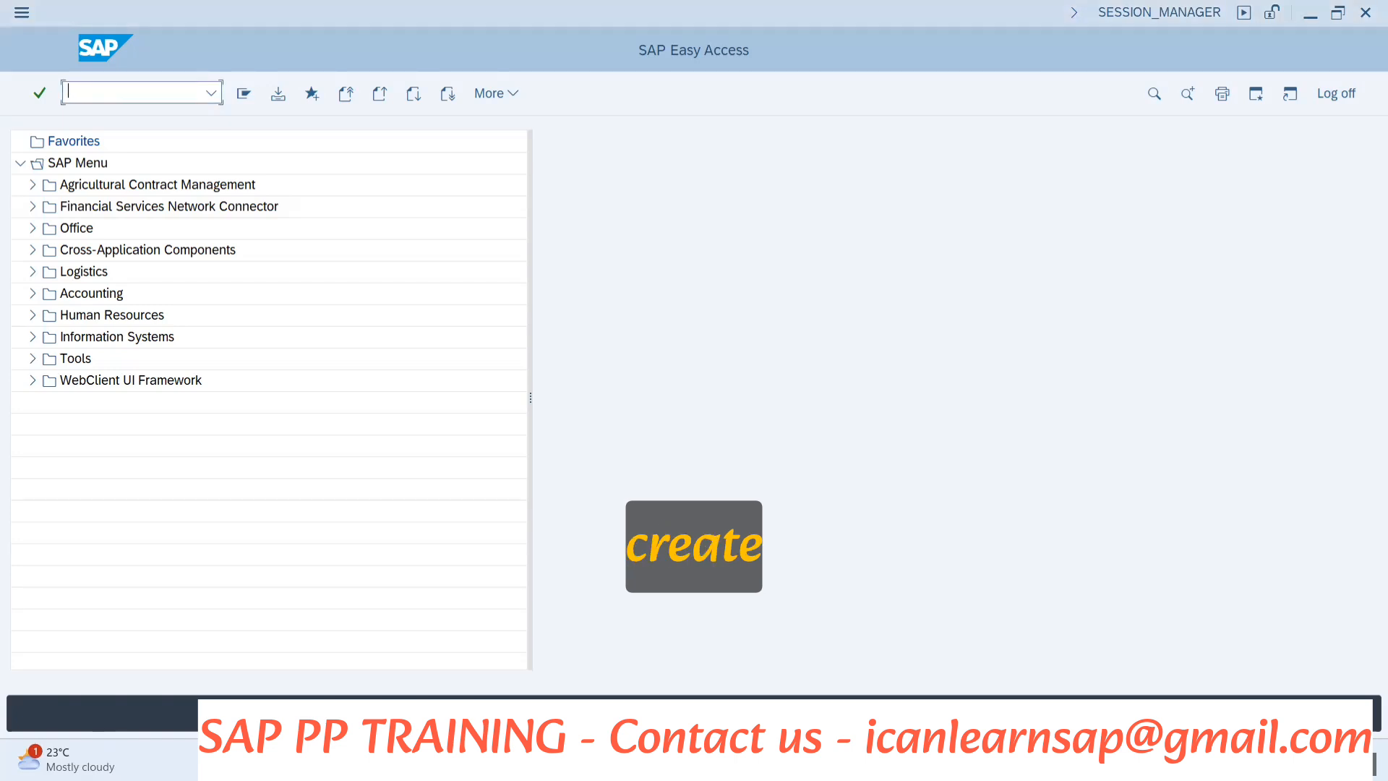
type("oms3")
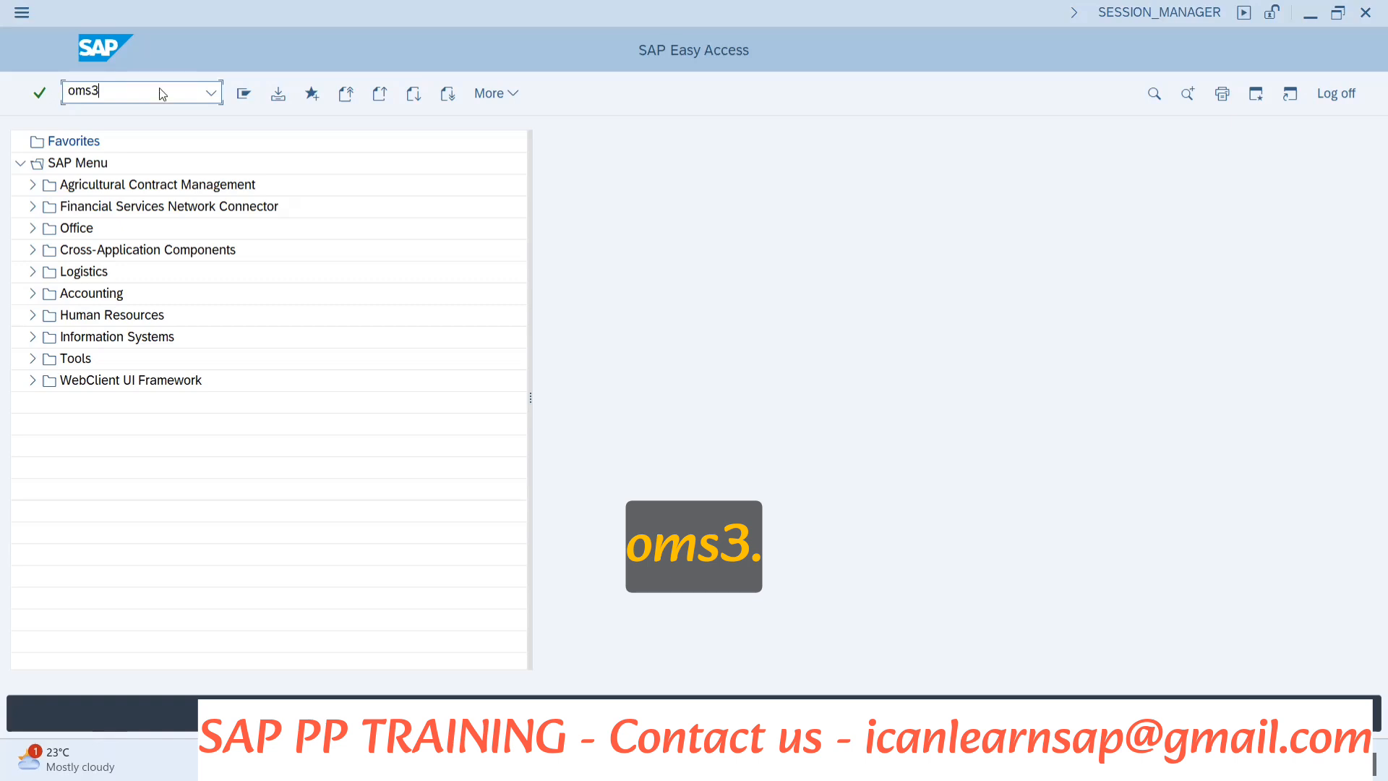
key("Return")
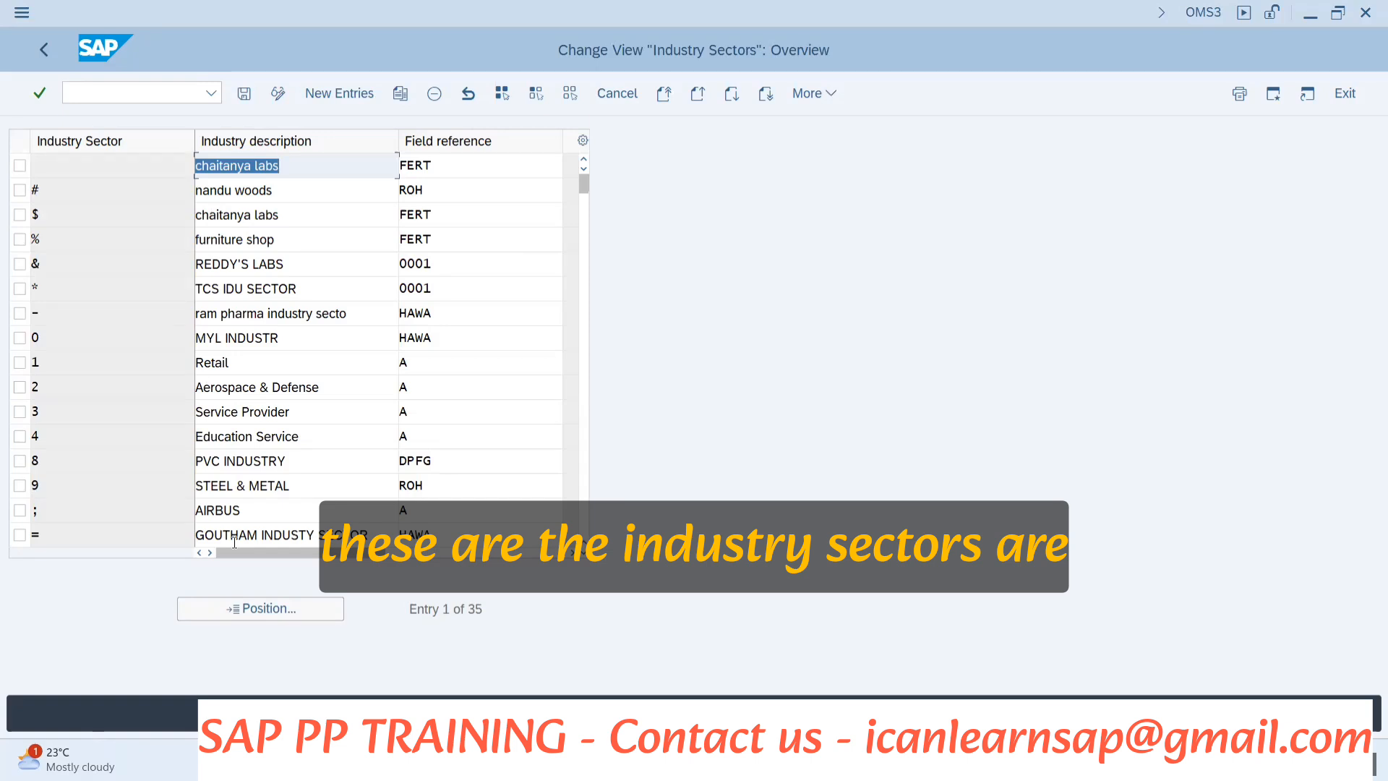
Position the industry sector overview at sector M and select the Mechanical Engineering entry.
left_click(286, 608)
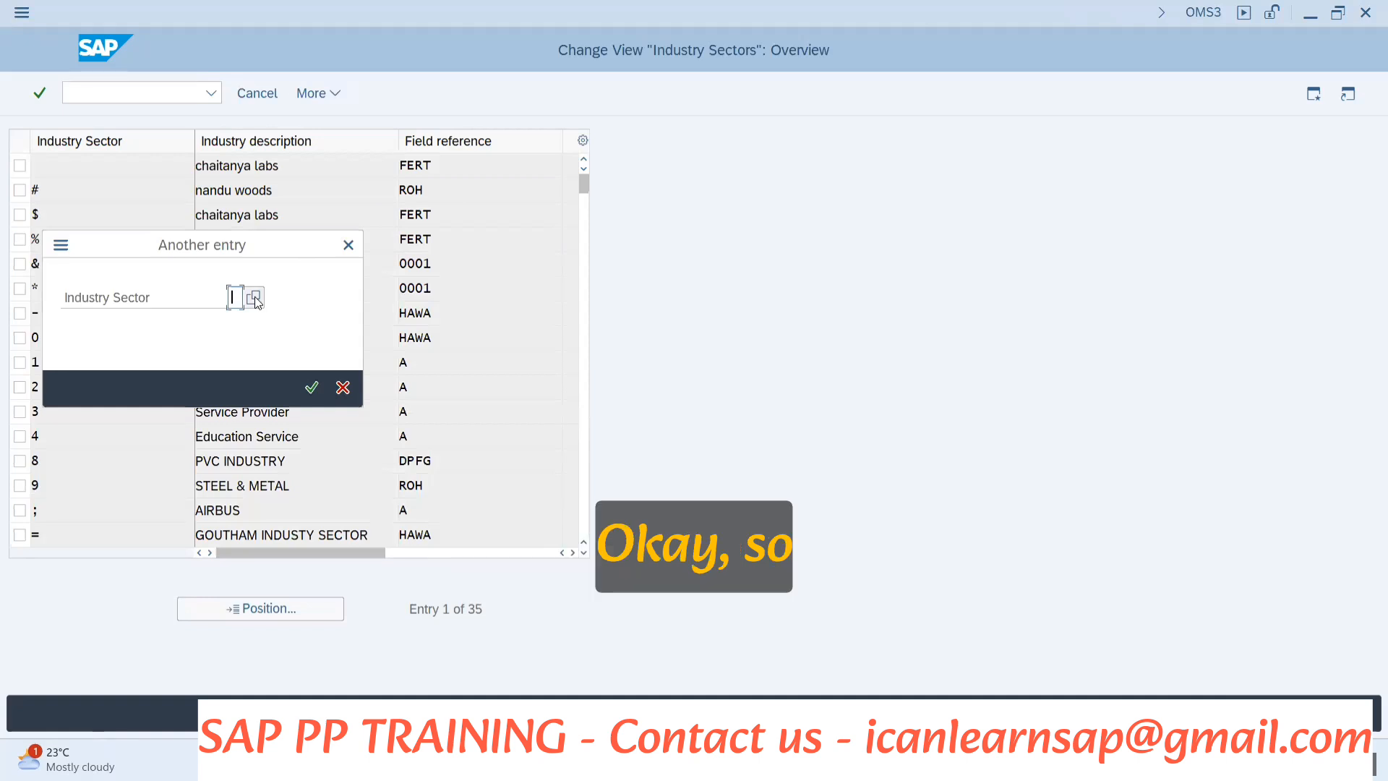
type("M")
key("Return")
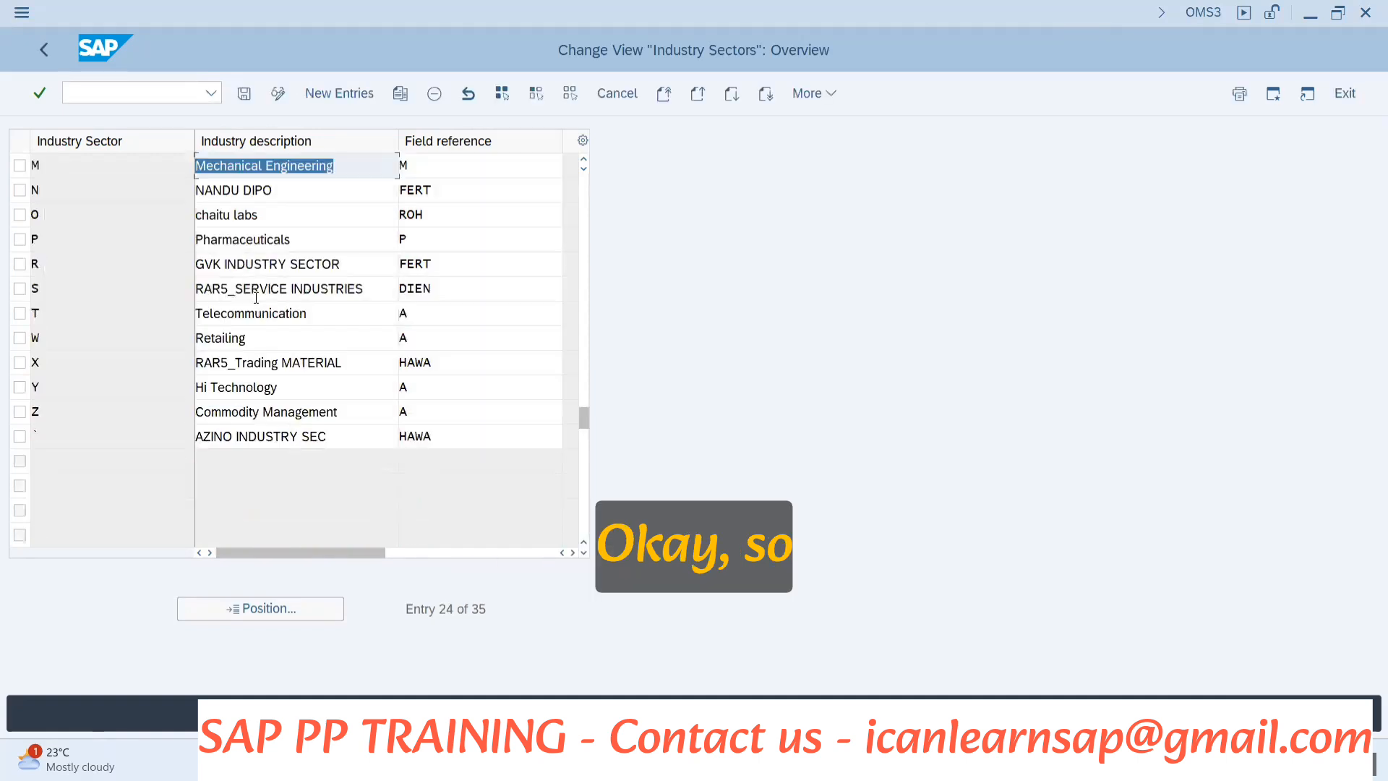
double_click(276, 173)
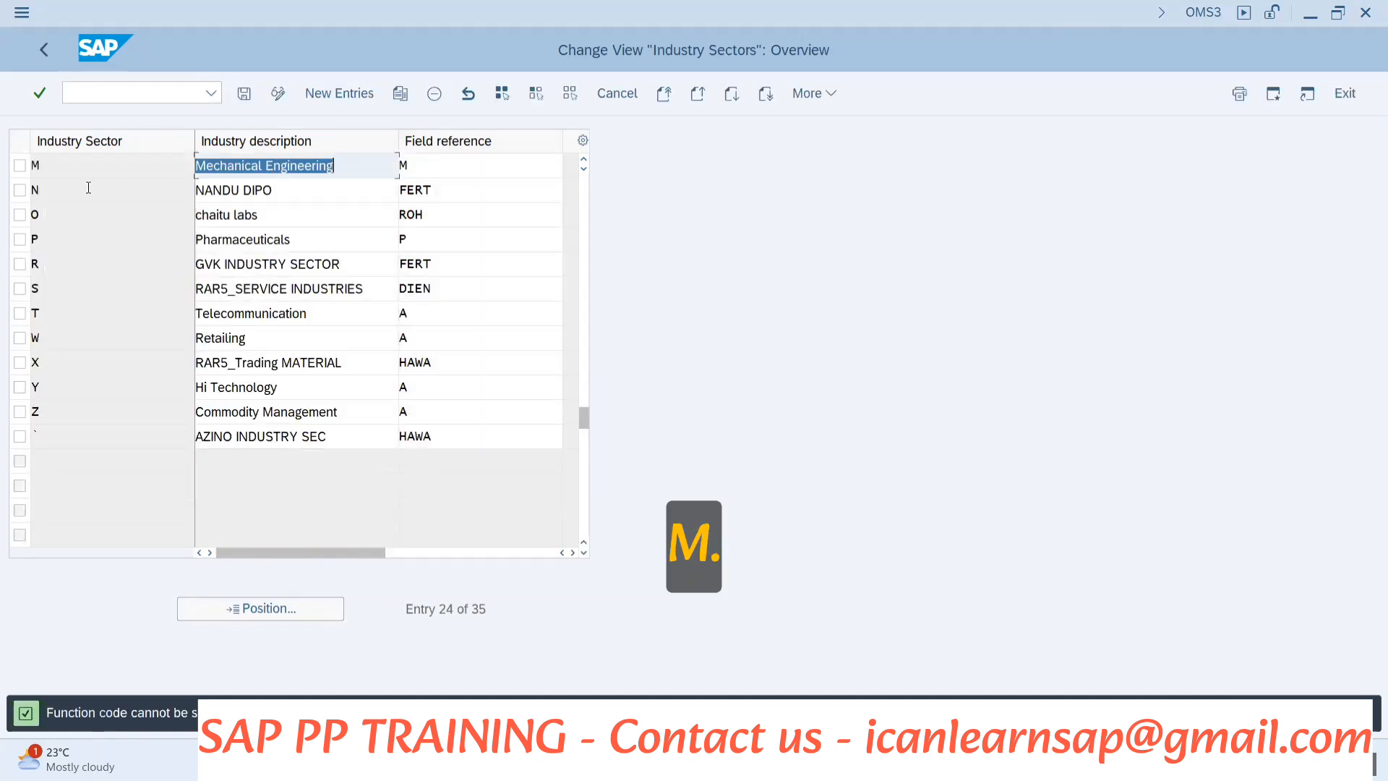
left_click(20, 168)
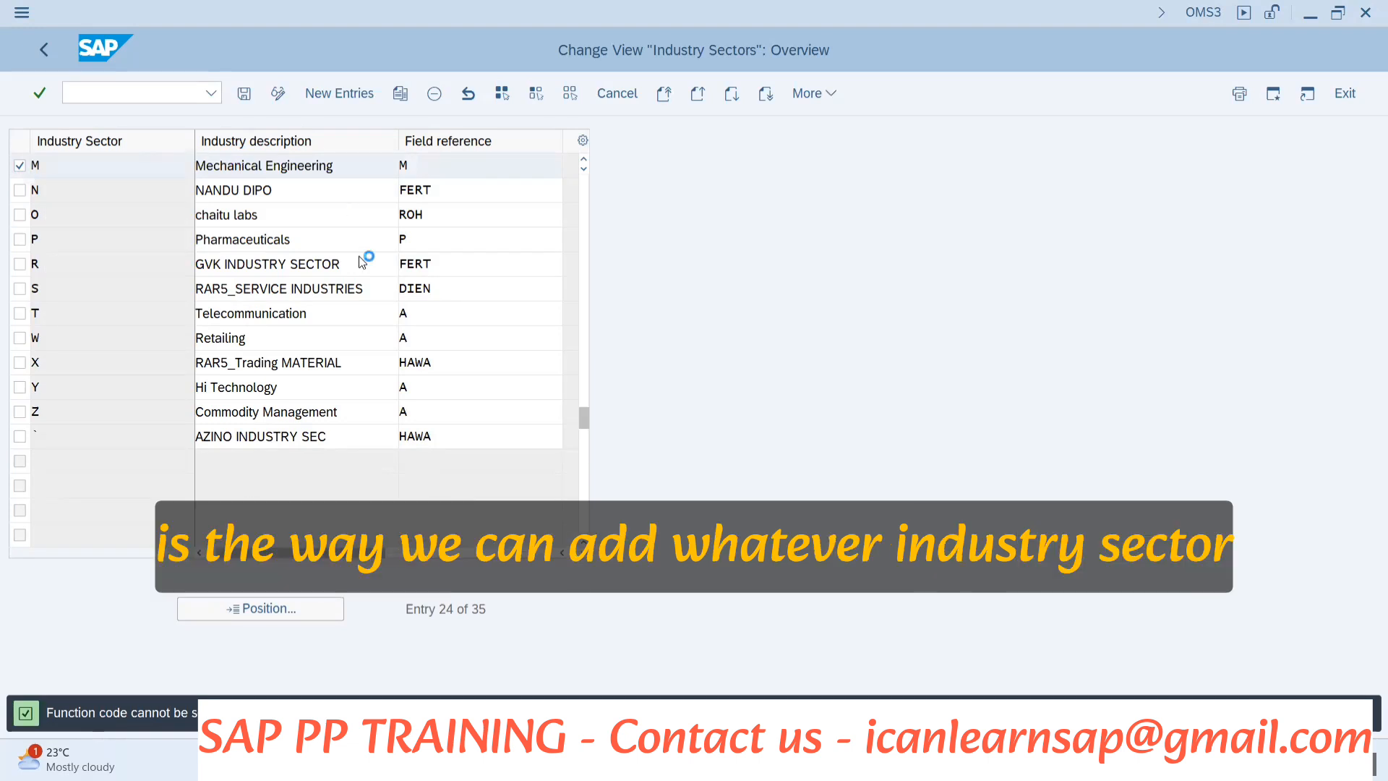
Look through the entries above Mechanical Engineering in the industry sector overview.
scroll(566, 364, "up", 1)
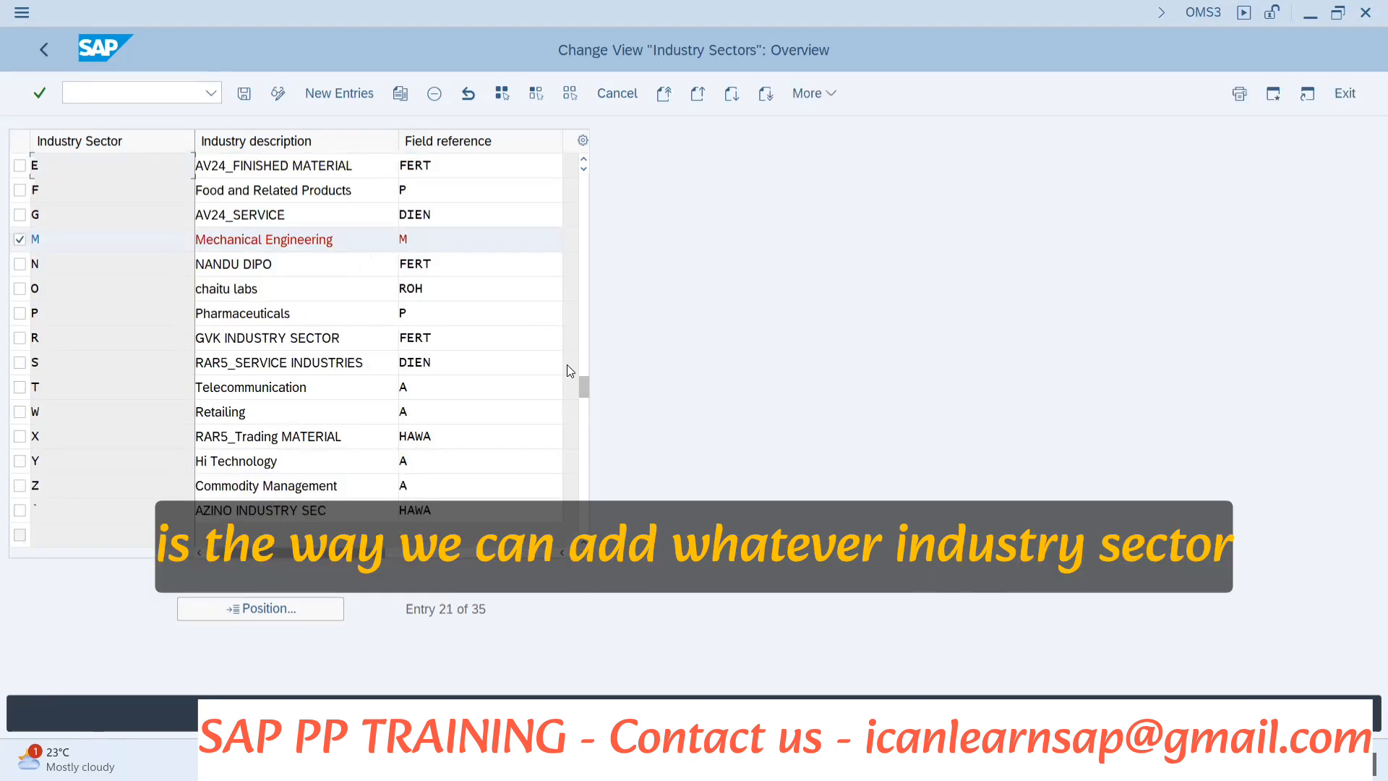
left_click(586, 243)
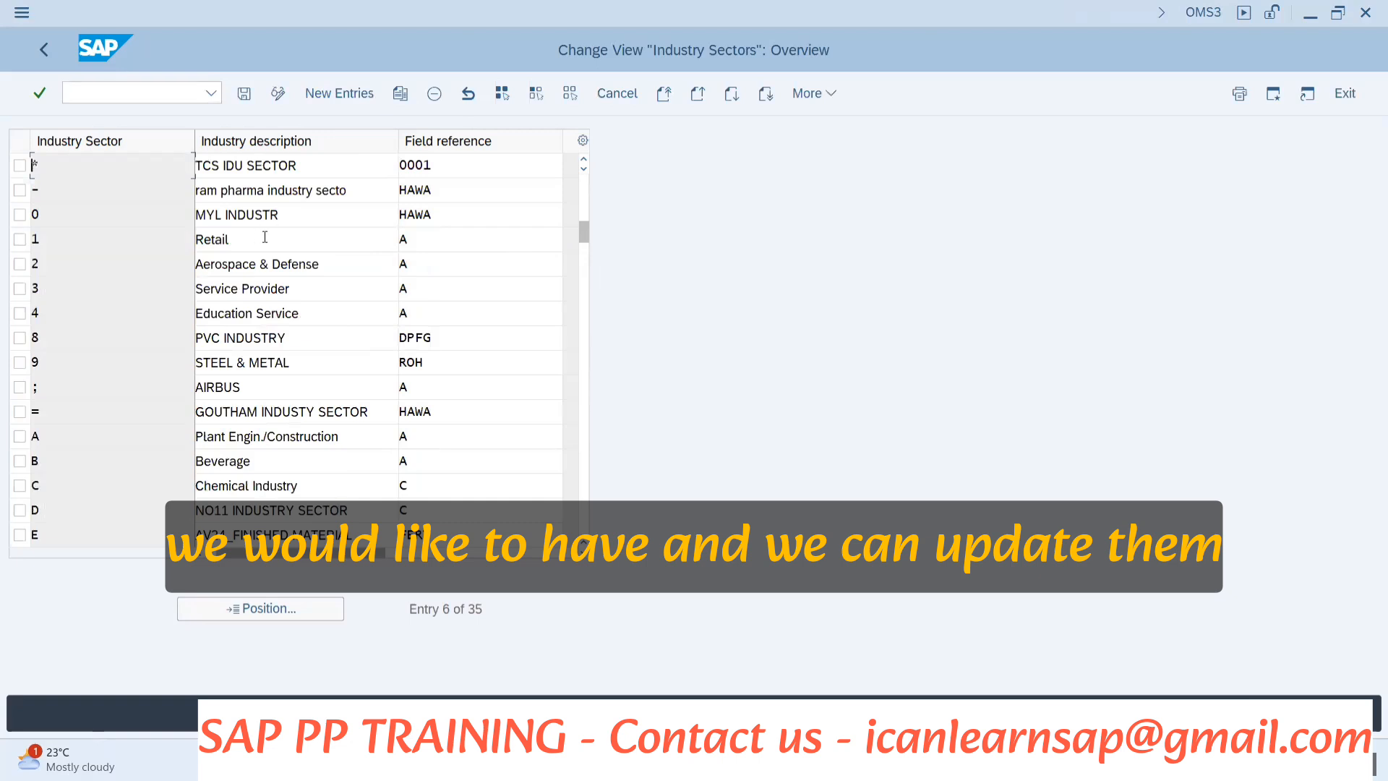
key("alt+Tab")
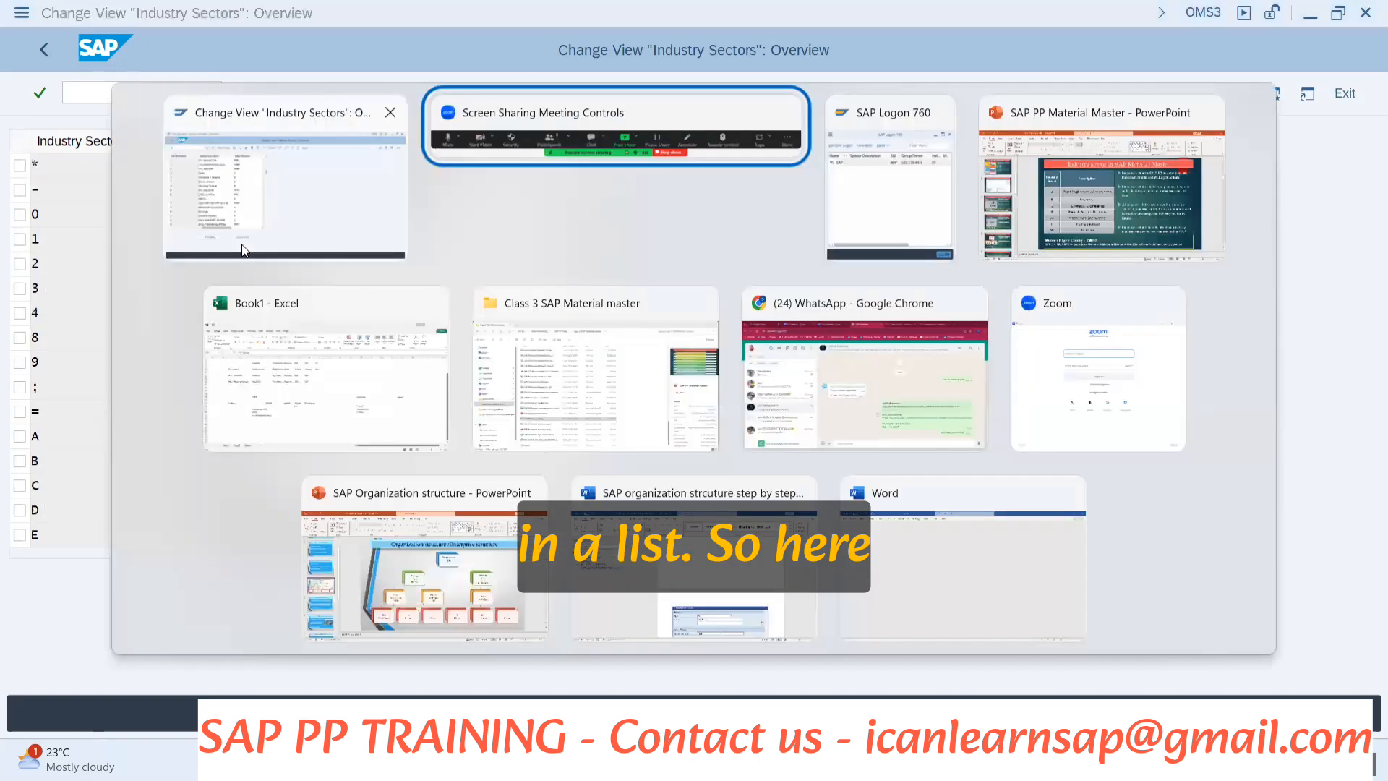
left_click(242, 250)
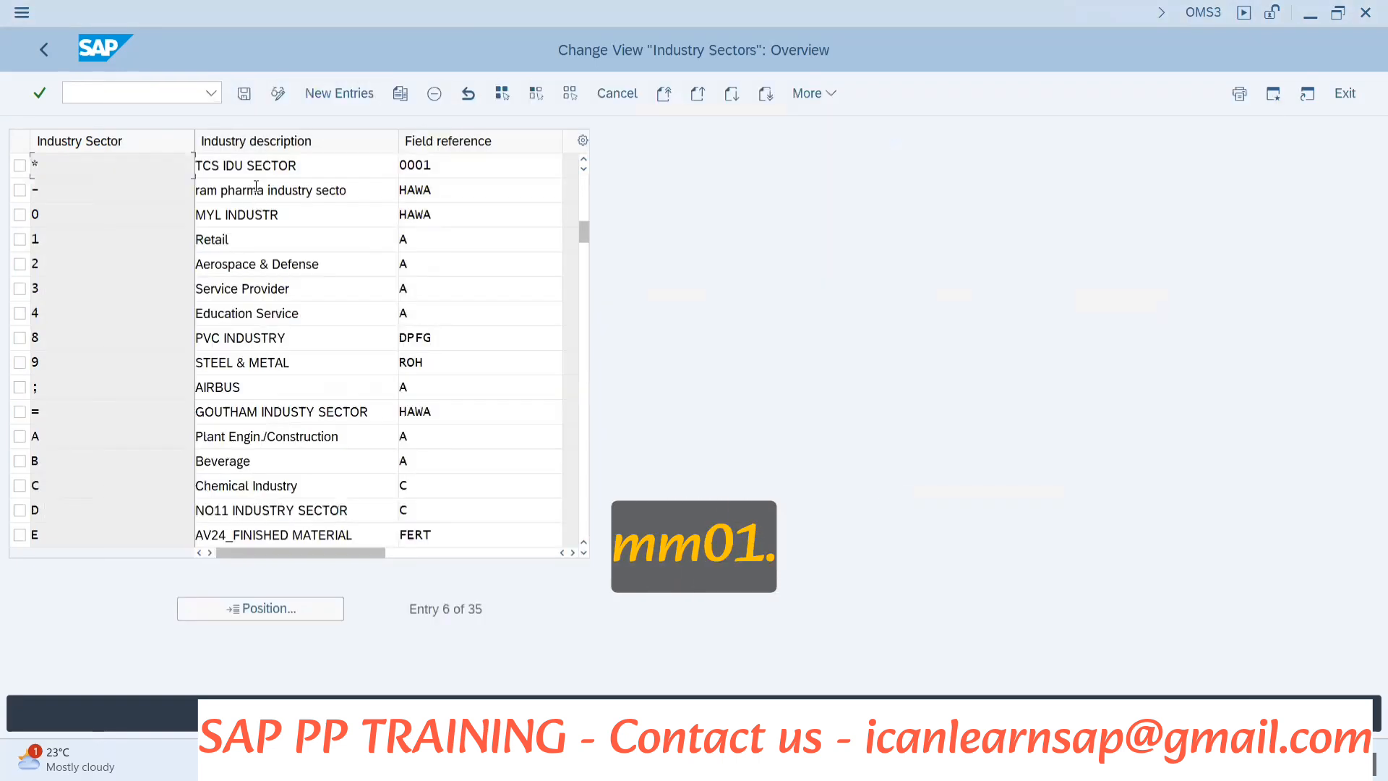
Open an additional SAP GUI window and start transaction MM01 in it.
left_click(1278, 96)
type("mm01")
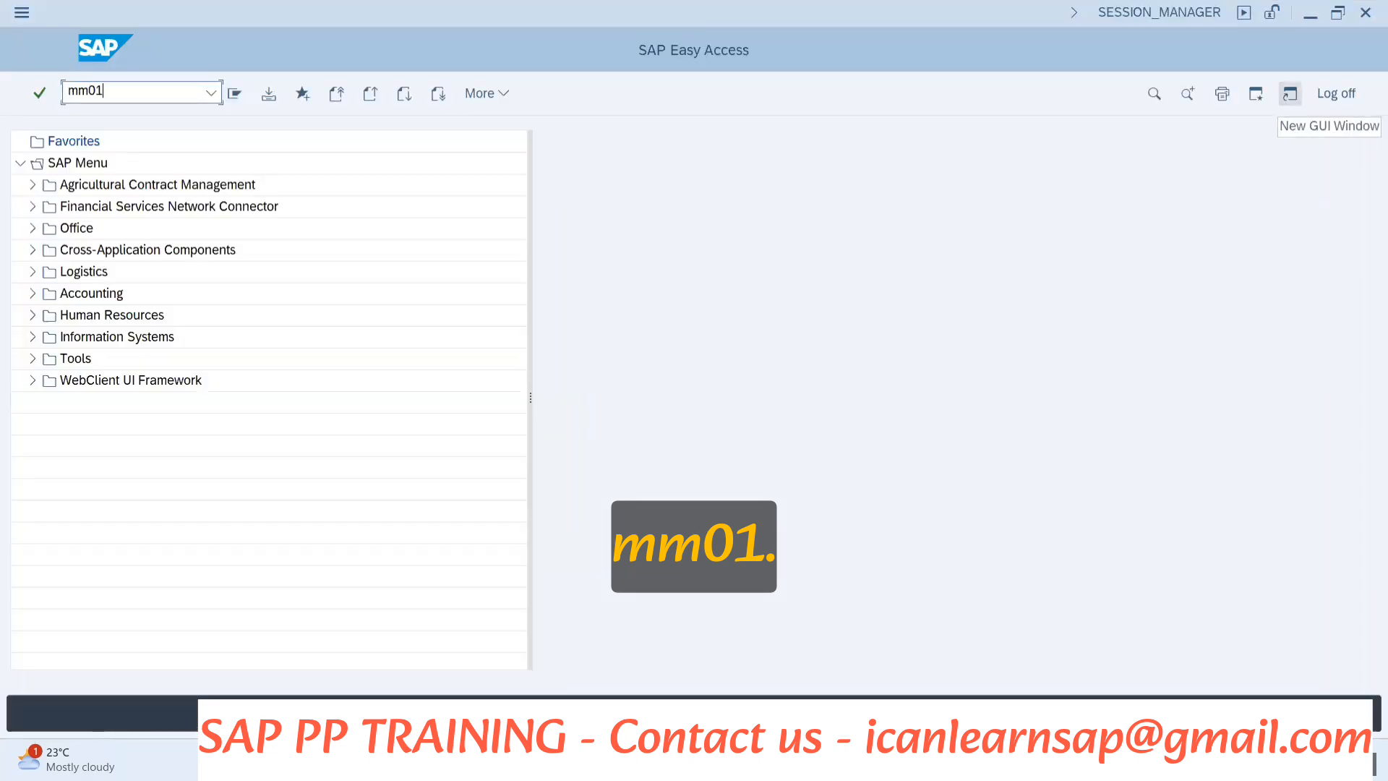
key("Return")
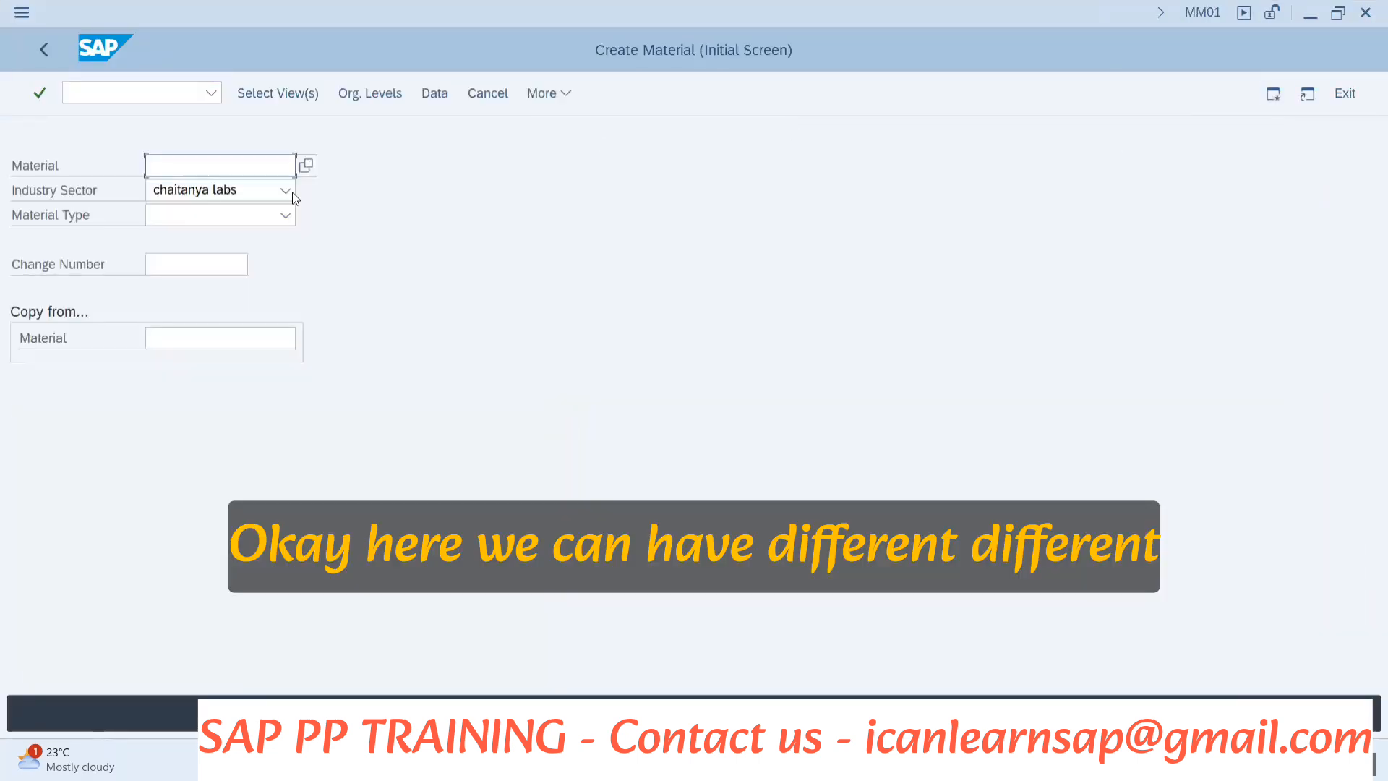
Look through the industry sectors offered for a new material without choosing one.
left_click(258, 194)
scroll(228, 315, "down", 7)
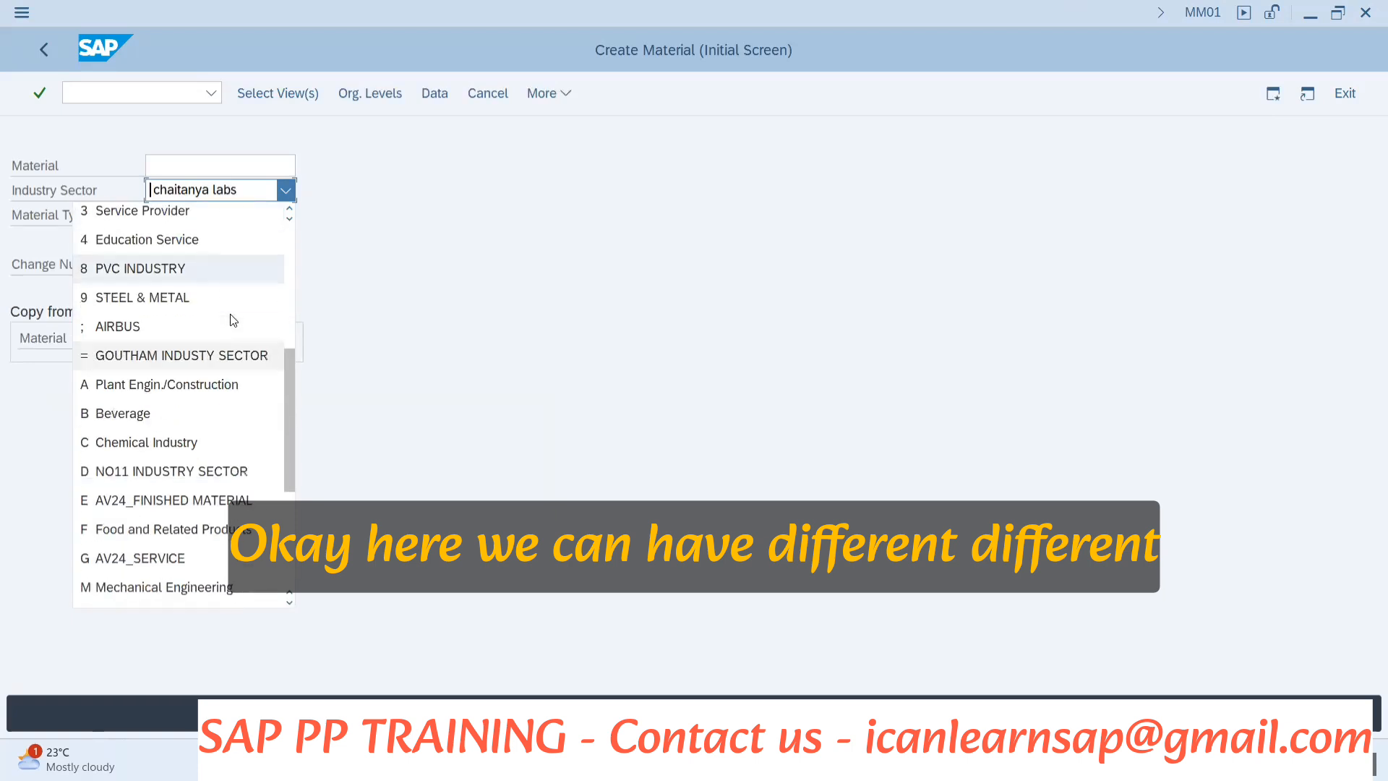
scroll(236, 308, "up", 3)
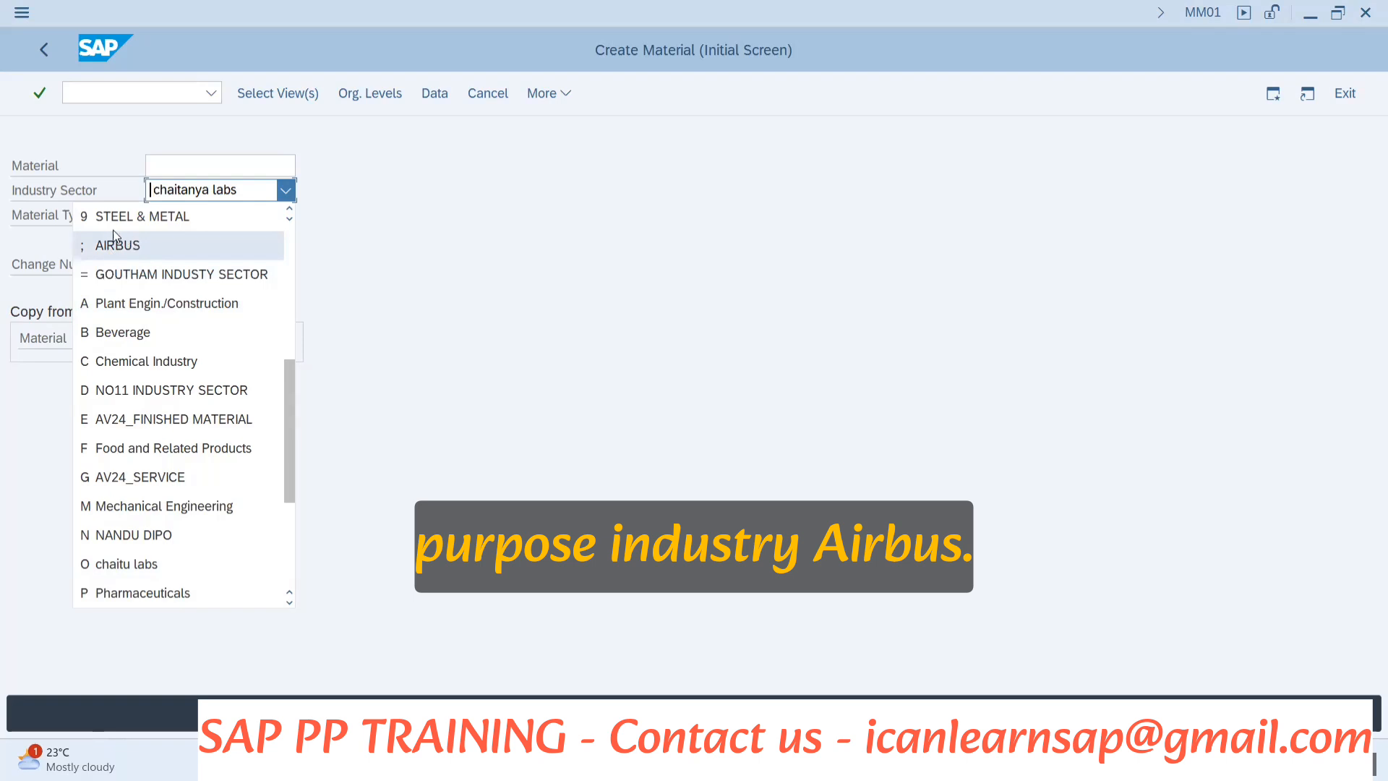
scroll(115, 230, "up", 2)
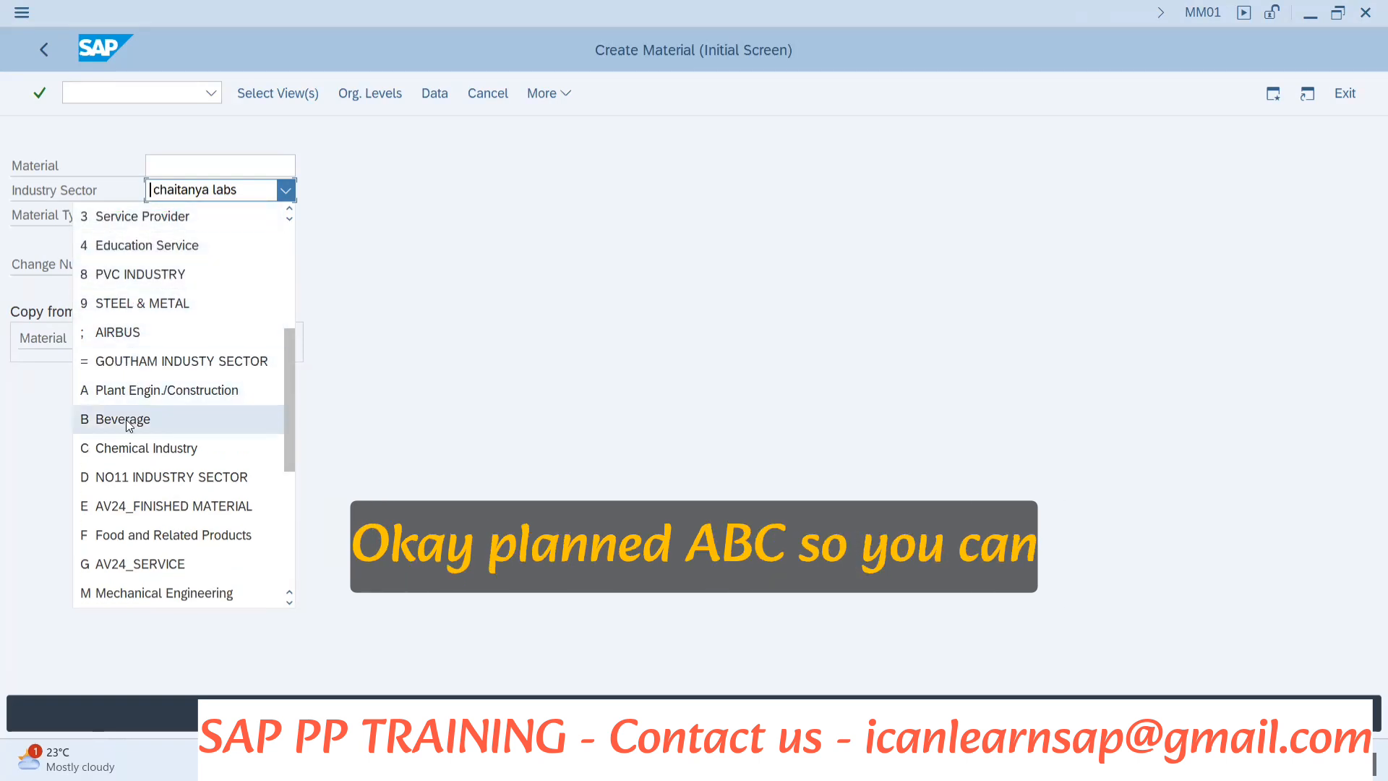
Switch to the PowerPoint slide on industry sectors to review the standard sectors, and return to the SAP material creation screen.
key("alt+Tab")
key("alt+Tab")
key("alt+Tab")
key("alt+Tab")
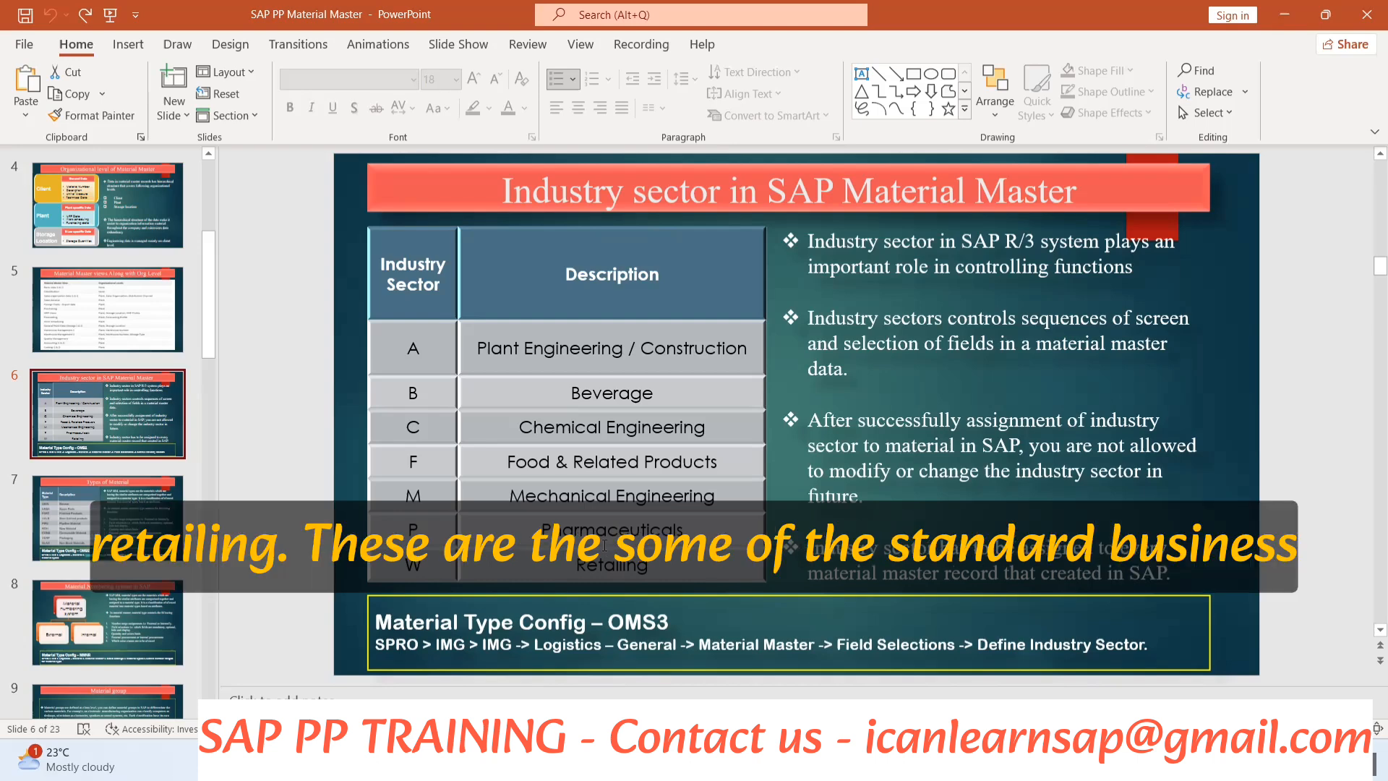
key("alt+Tab")
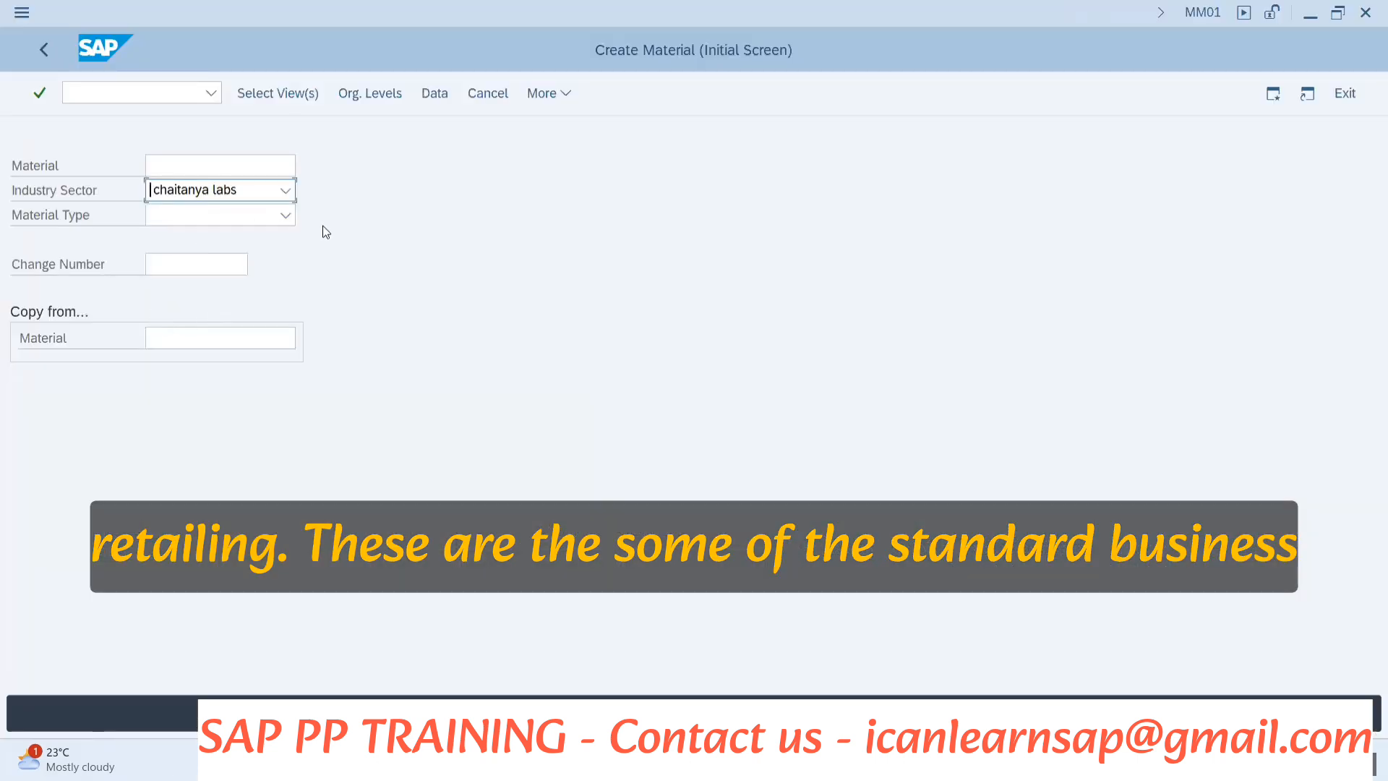
key("alt+Tab")
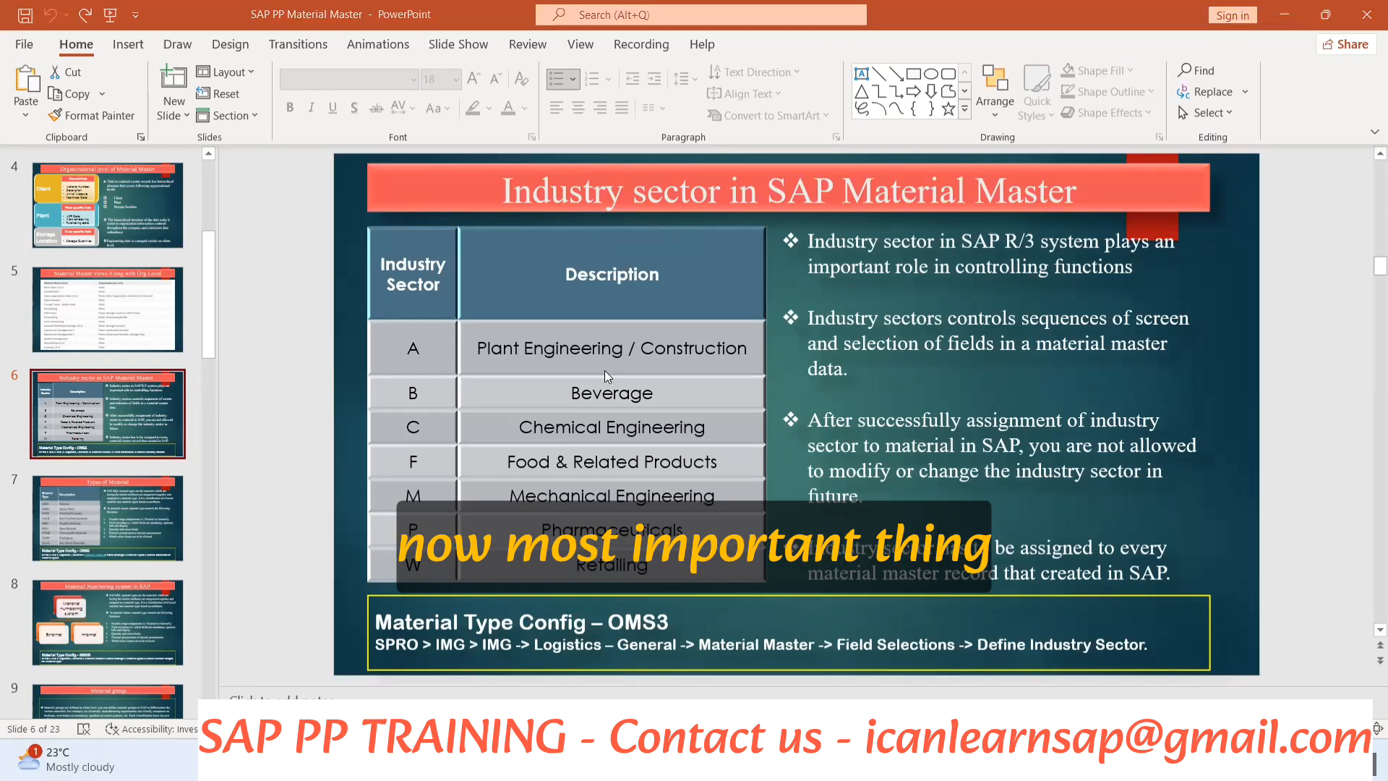
key("alt+Tab")
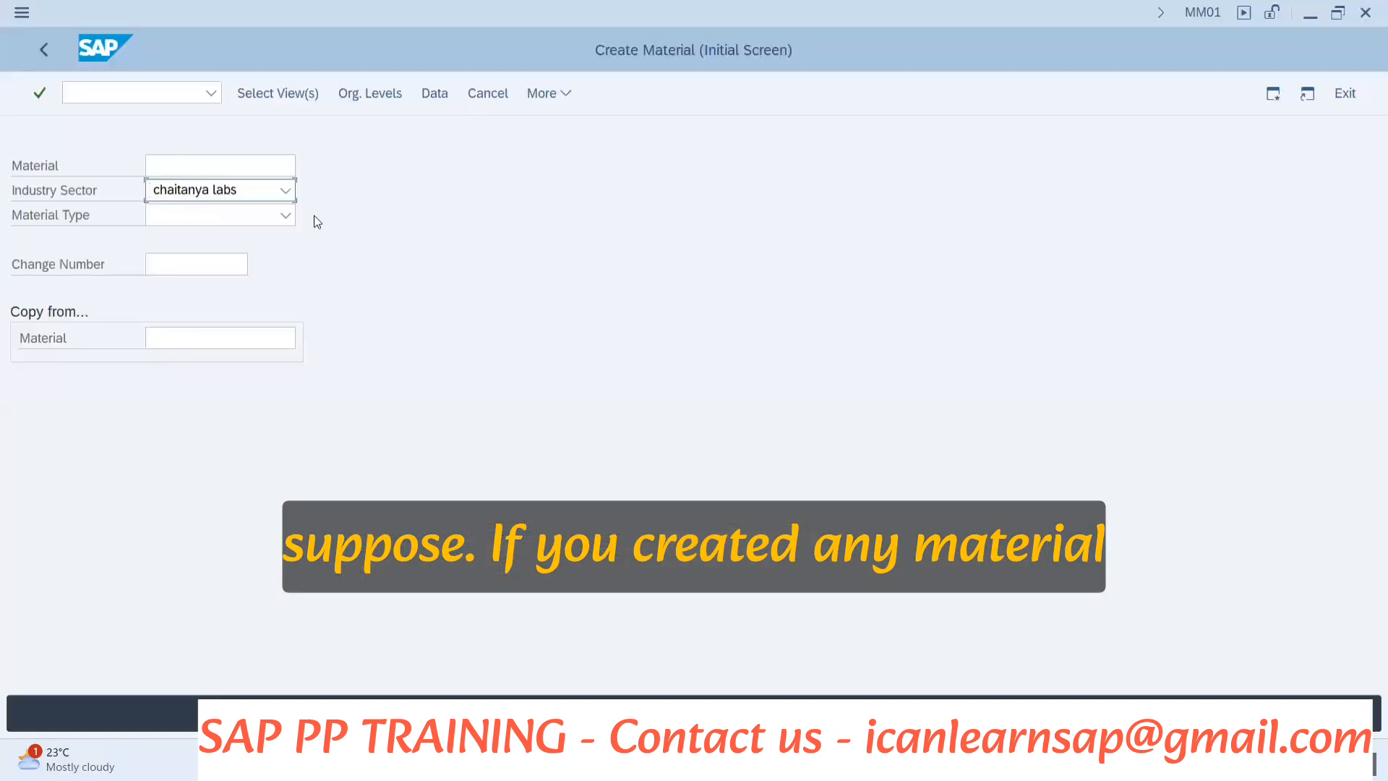
Submit the existing material REFRIGRATOR-B14 with its assigned industry sector and material type, and close the view selection without choosing a view.
left_click(235, 162)
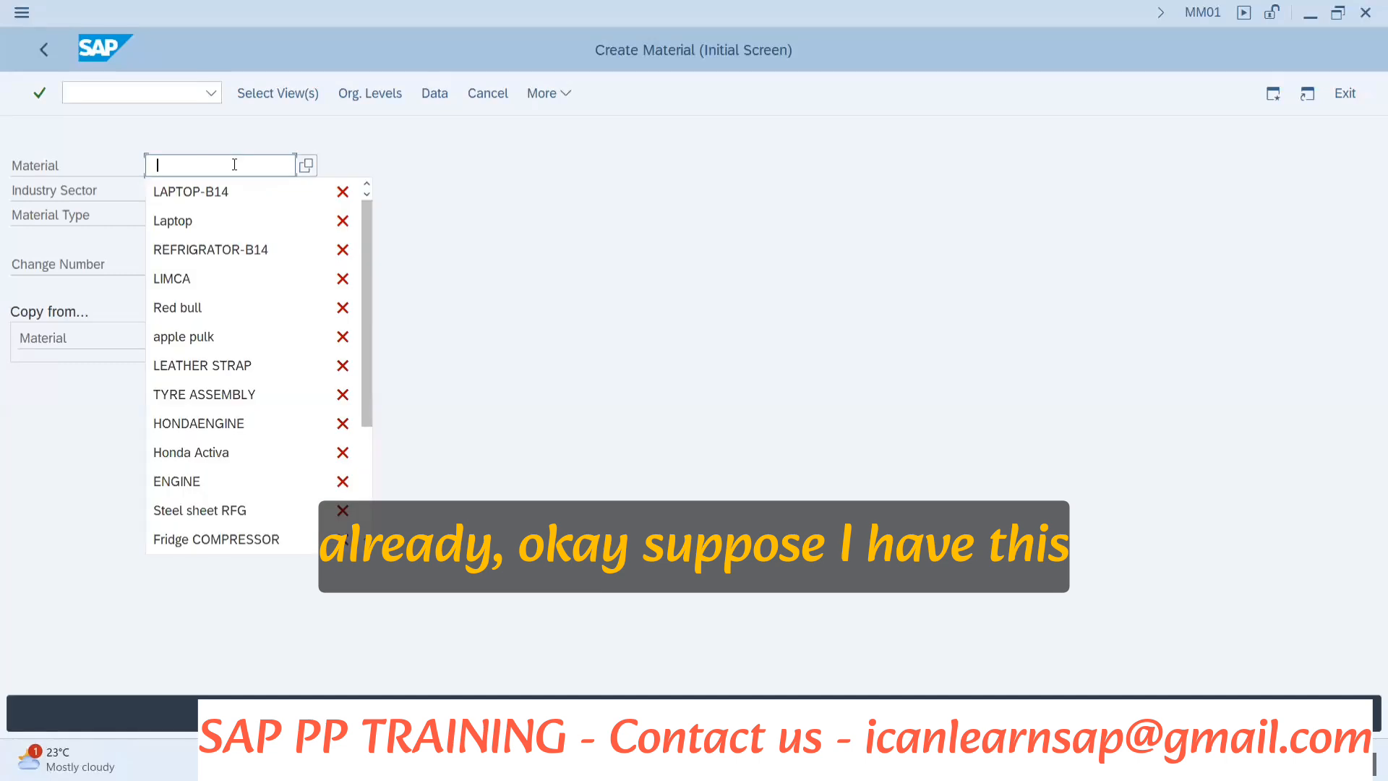
left_click(243, 249)
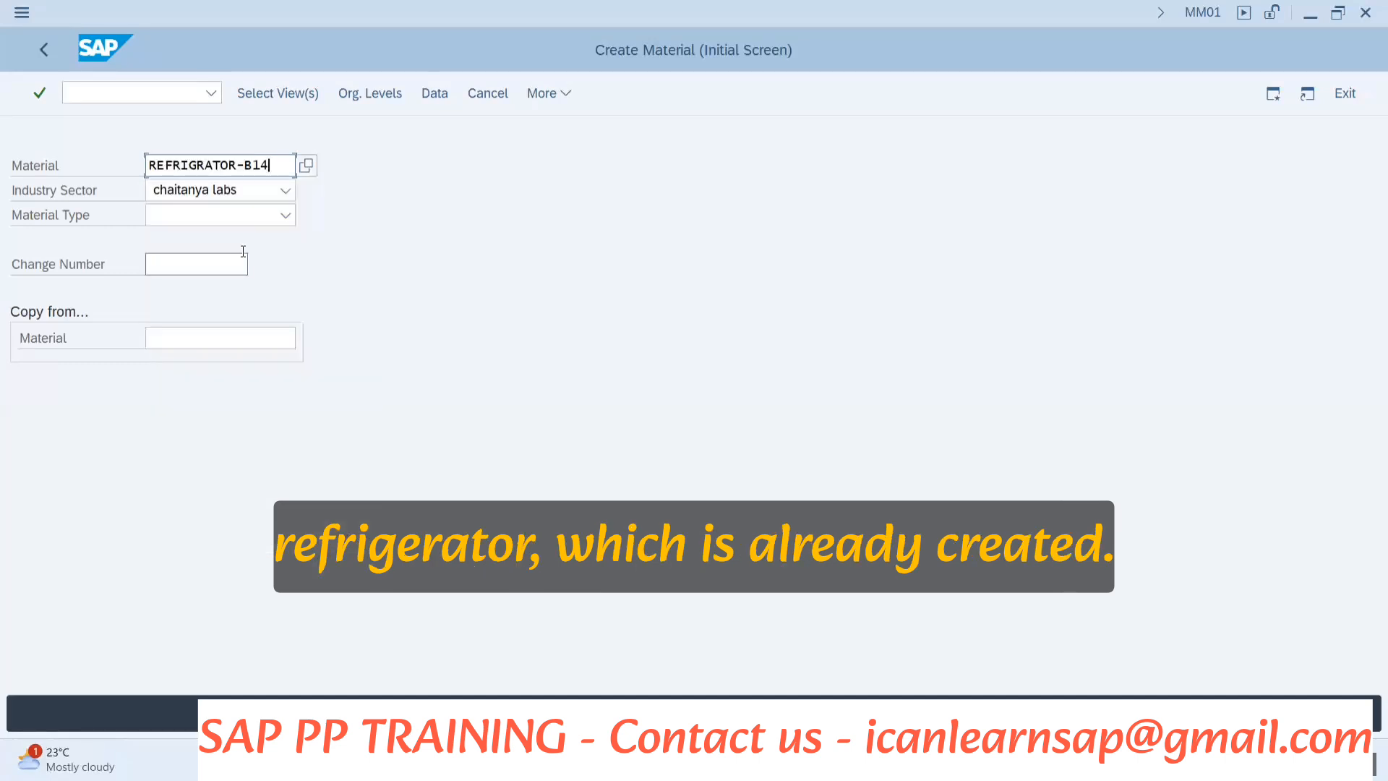
key("Return")
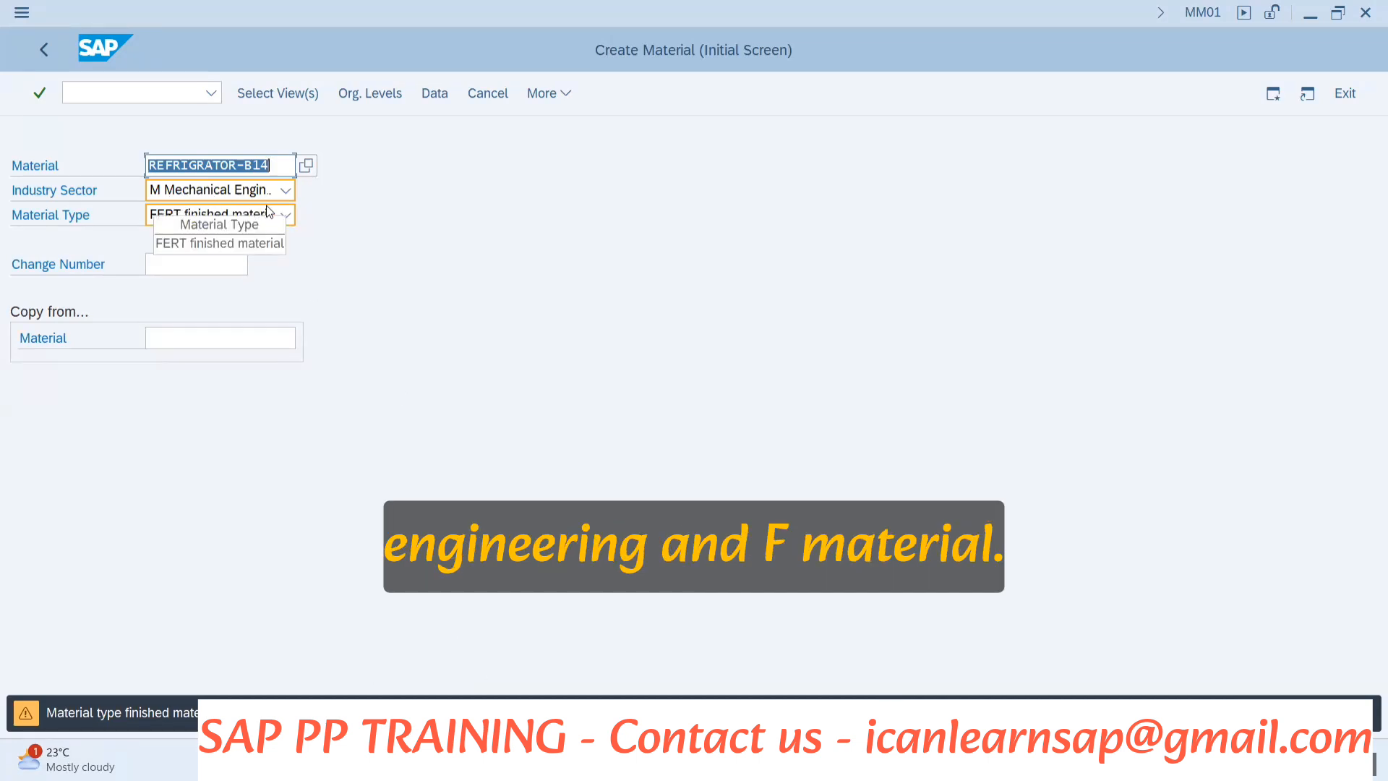
key("Return")
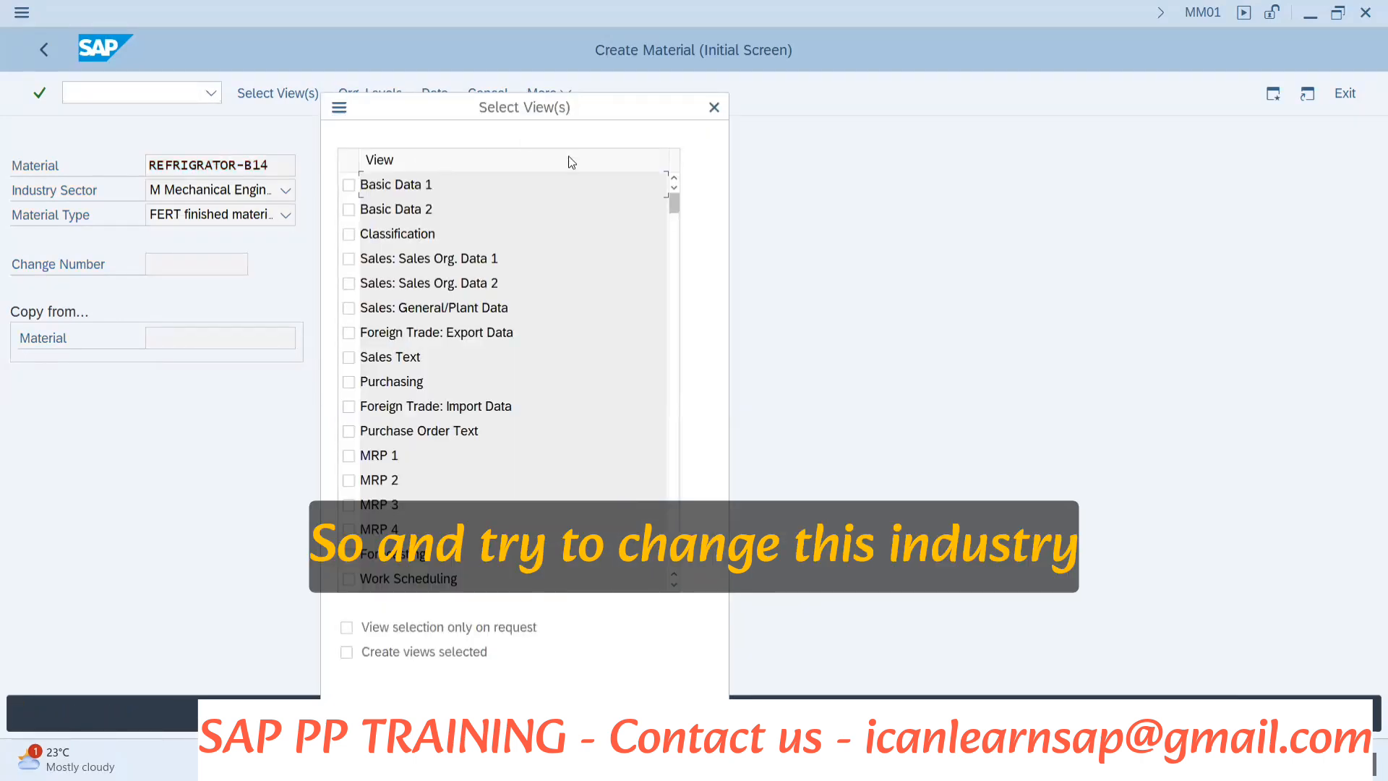
left_click(714, 106)
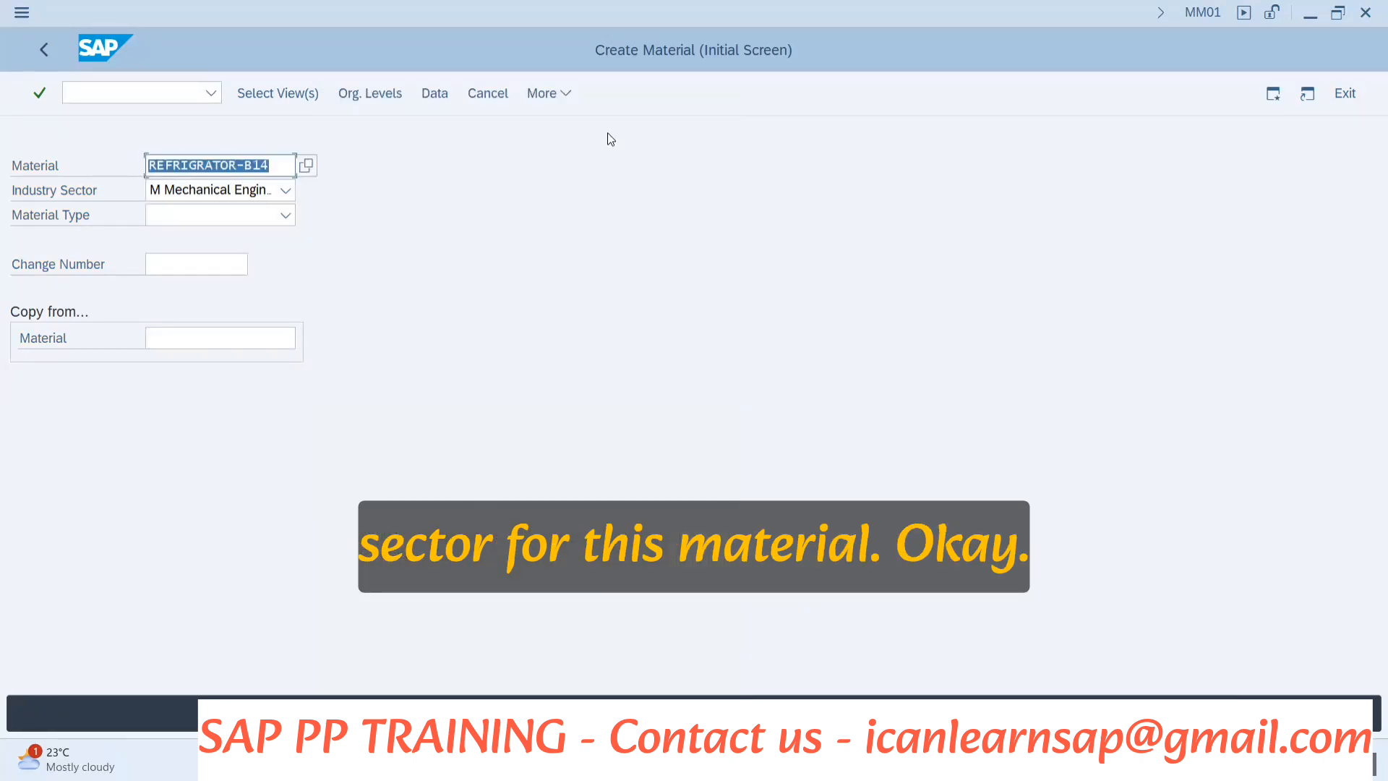
Try to change the industry sector of material REFRIGRATOR-B14 to Pharmaceuticals, submit the entry, and close the view selection without choosing a view.
left_click(287, 191)
left_click(286, 192)
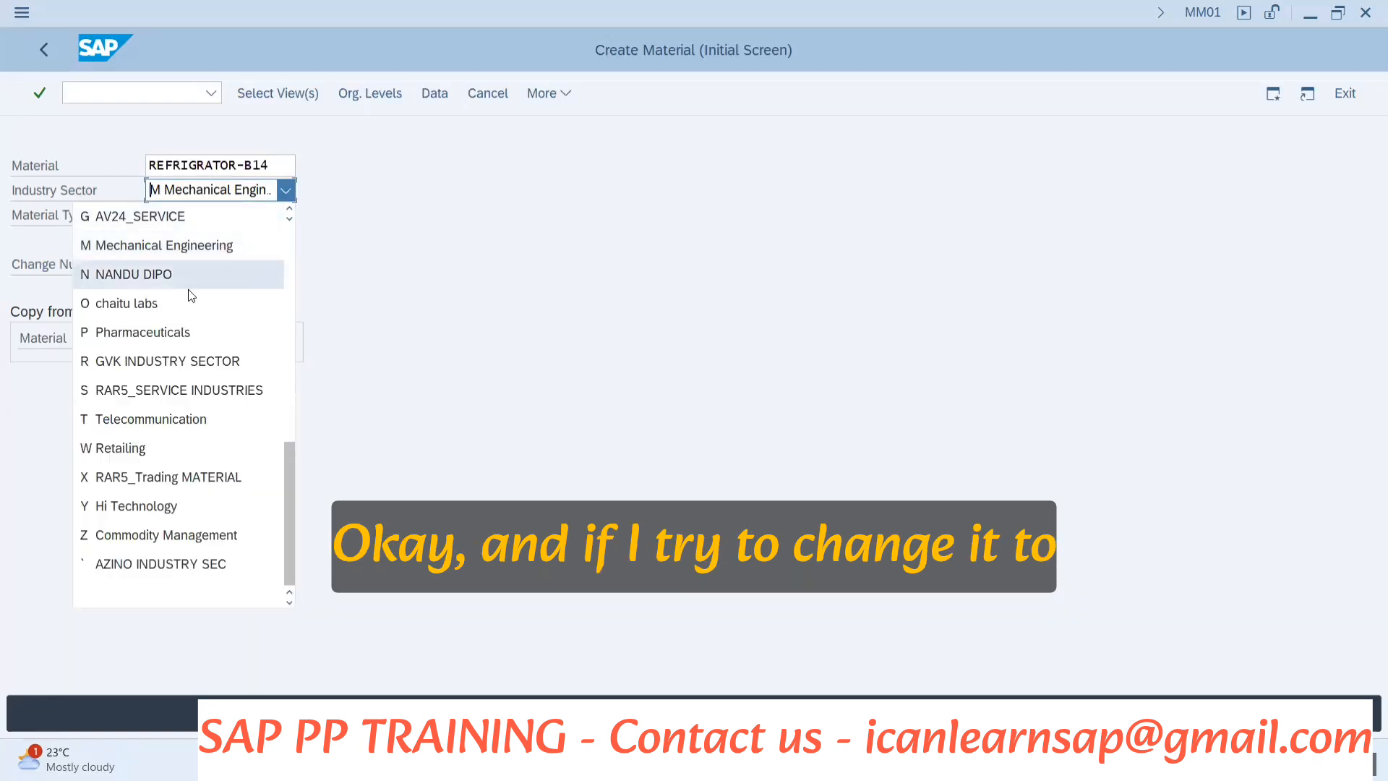
left_click(175, 330)
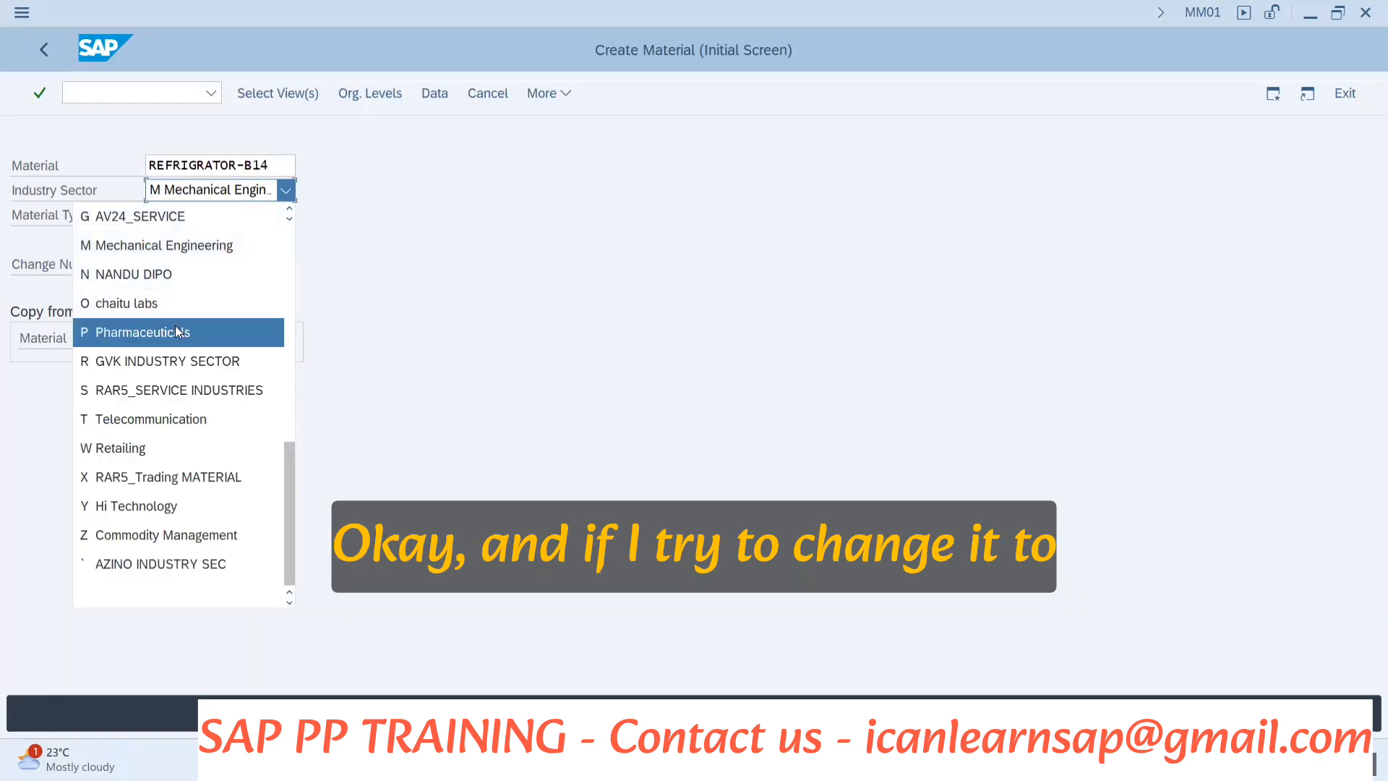
key("Return")
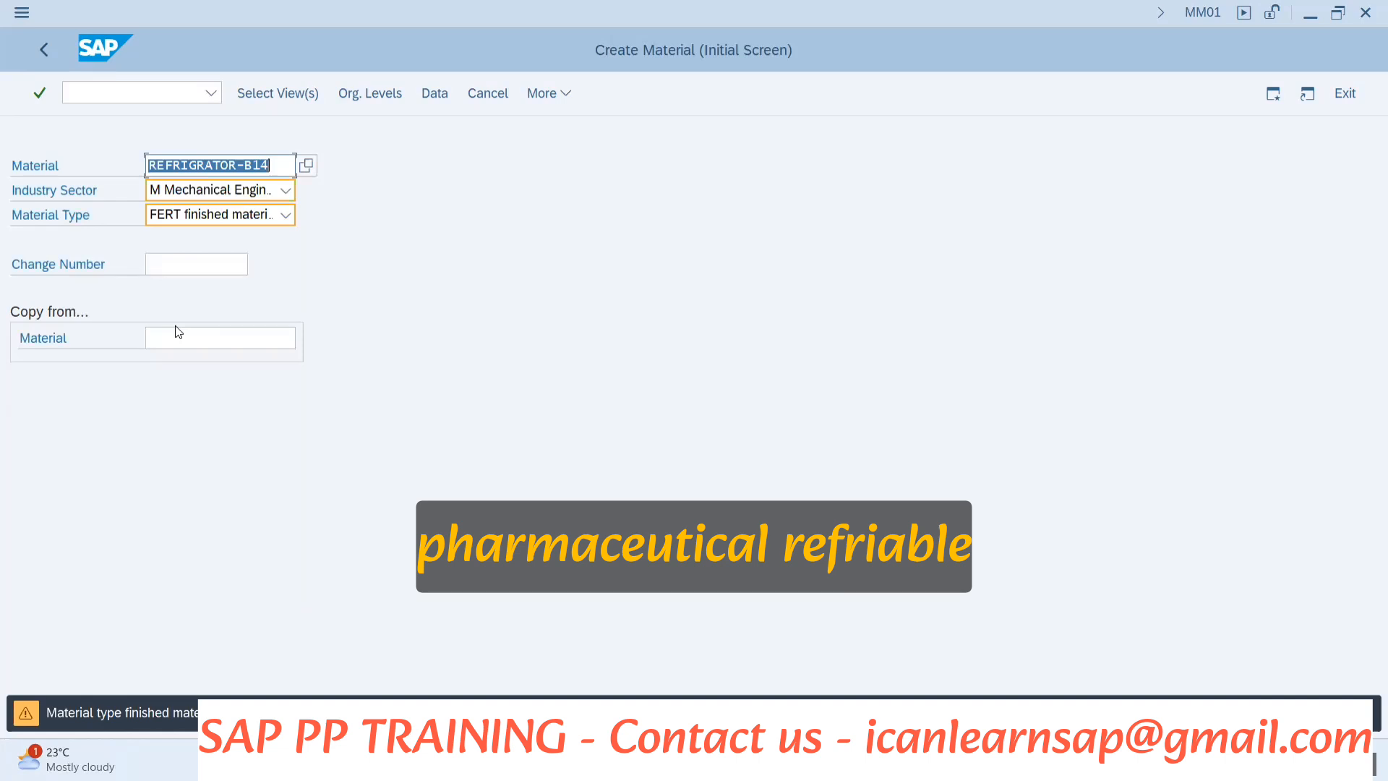
key("Return")
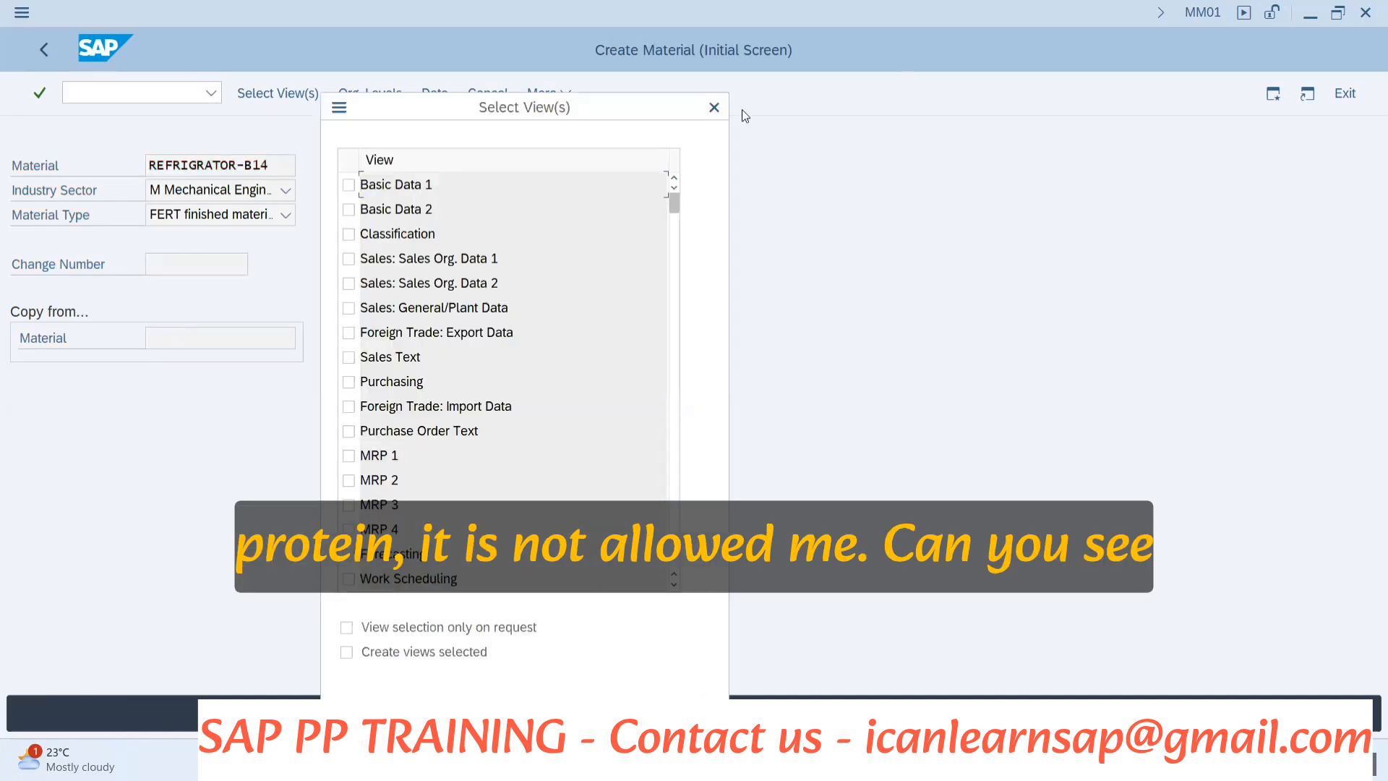
left_click(714, 107)
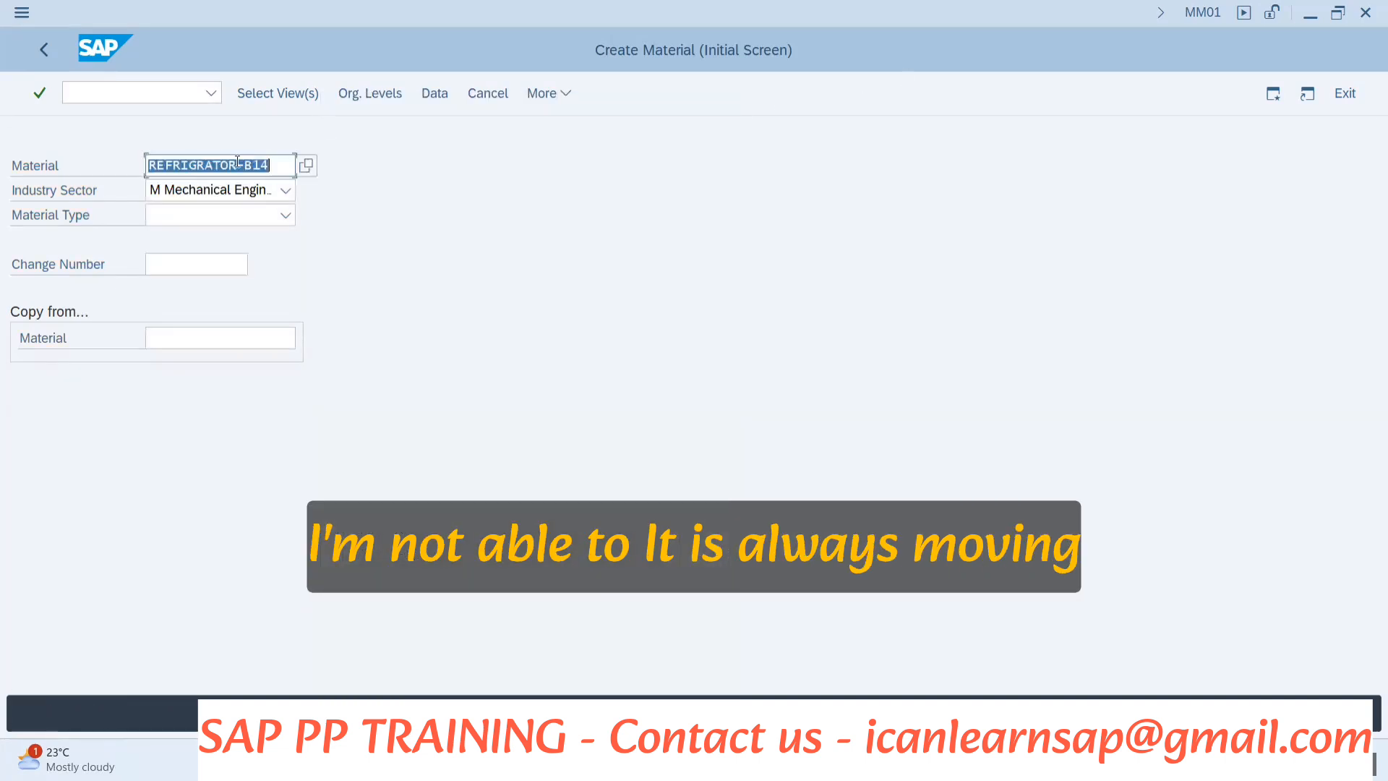
Retry assigning the Pharmaceuticals industry sector to REFRIGRATOR-B14 and submit the initial screen once more.
left_click(283, 192)
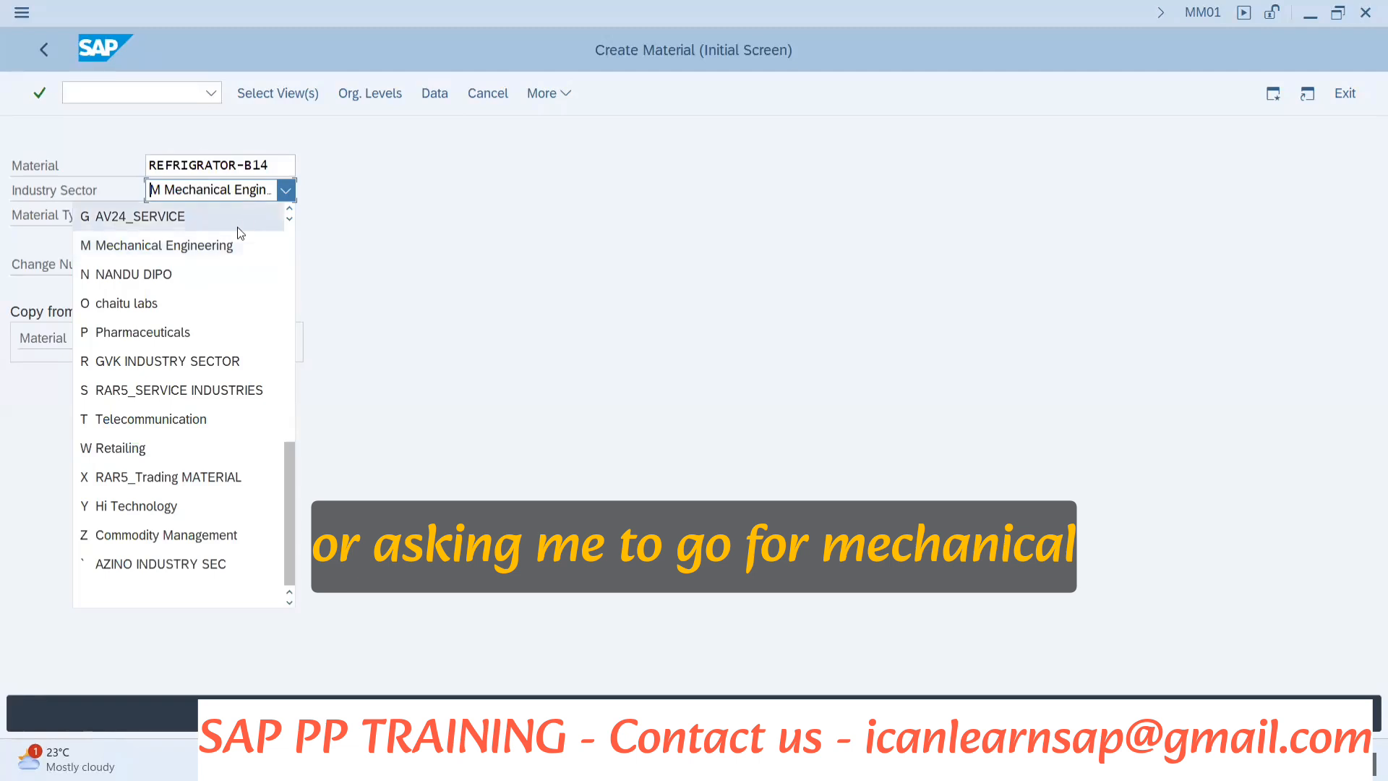
left_click(231, 337)
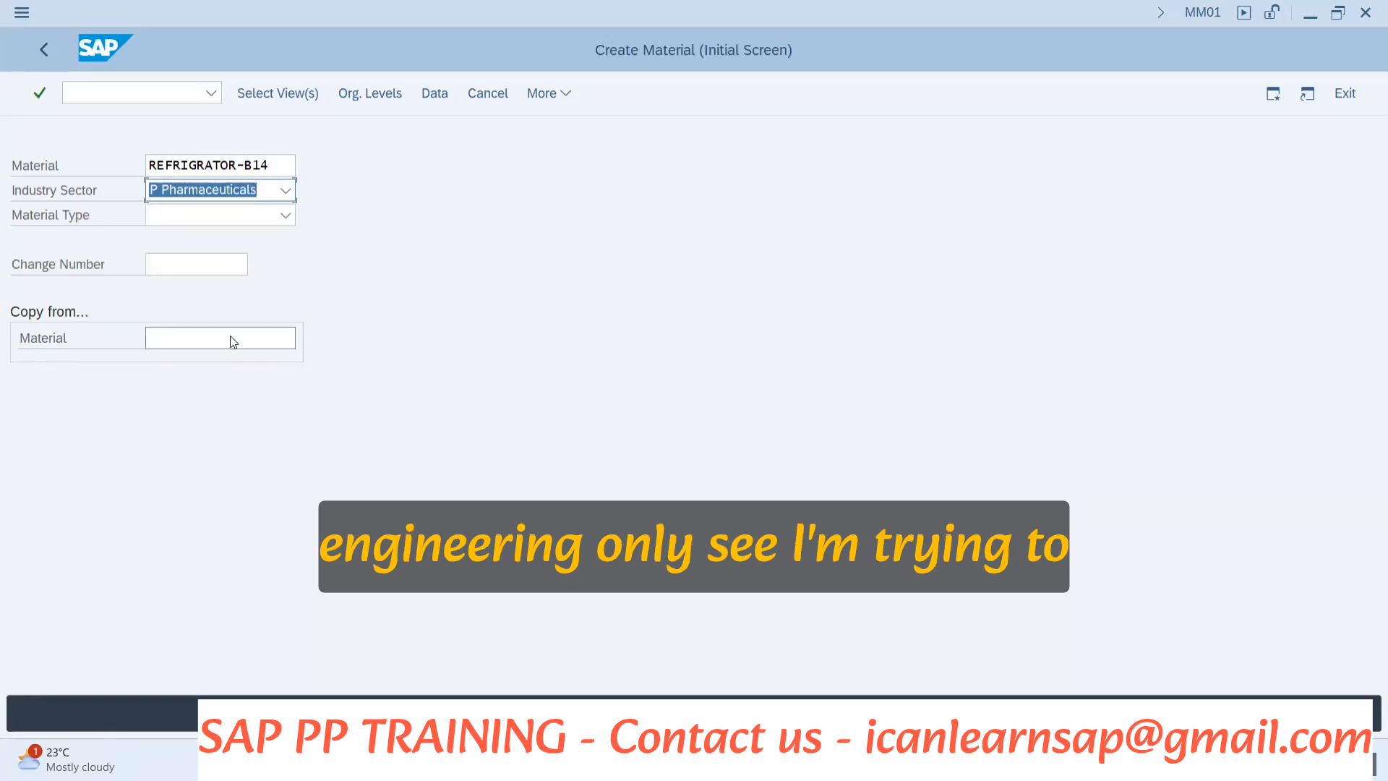
key("Return")
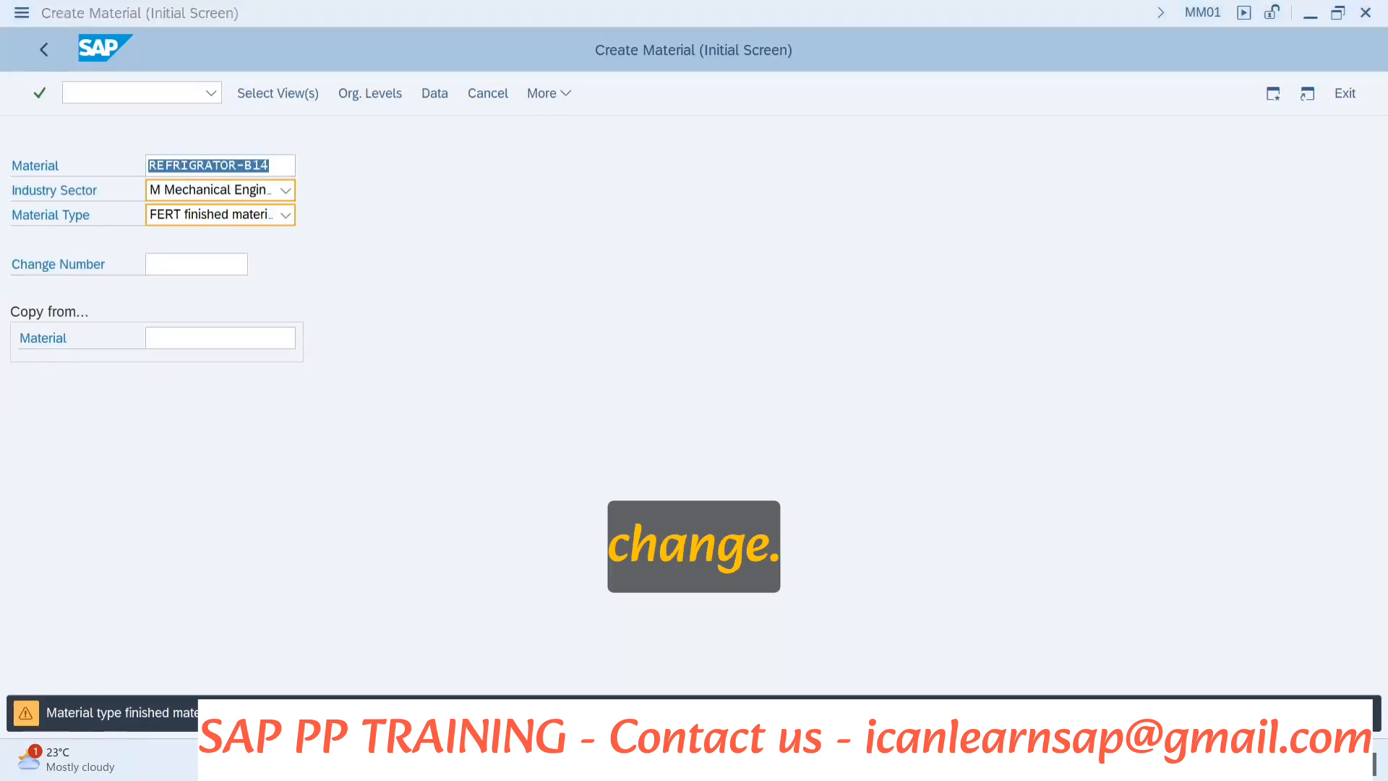